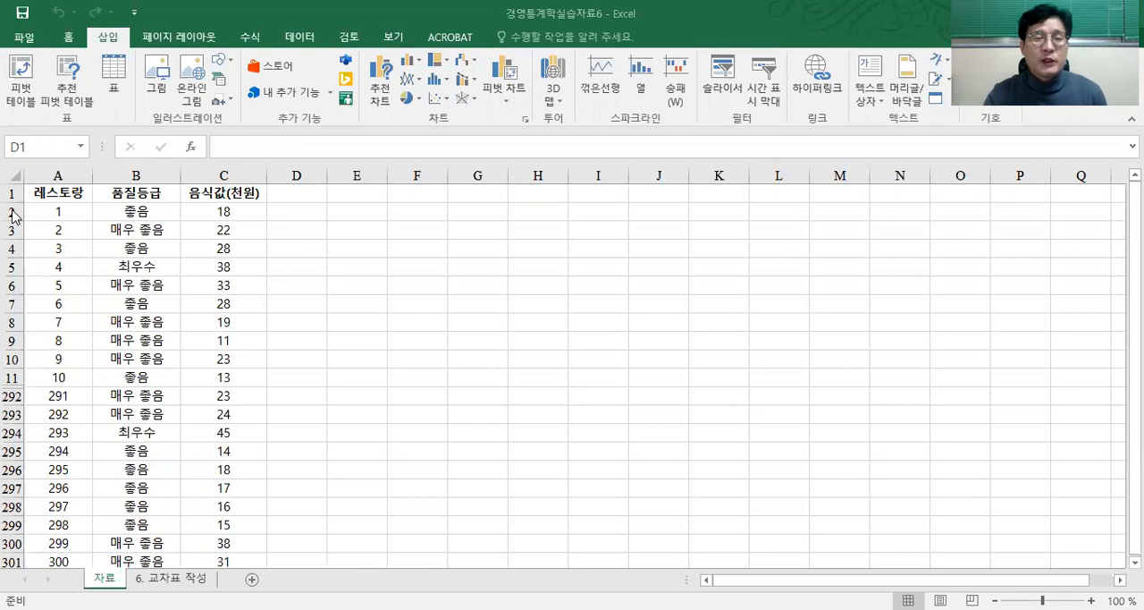
# Step: Unhide the rows between rows 11 and 292 of the restaurant data, and undo the unhiding
pyautogui.click(12, 212)
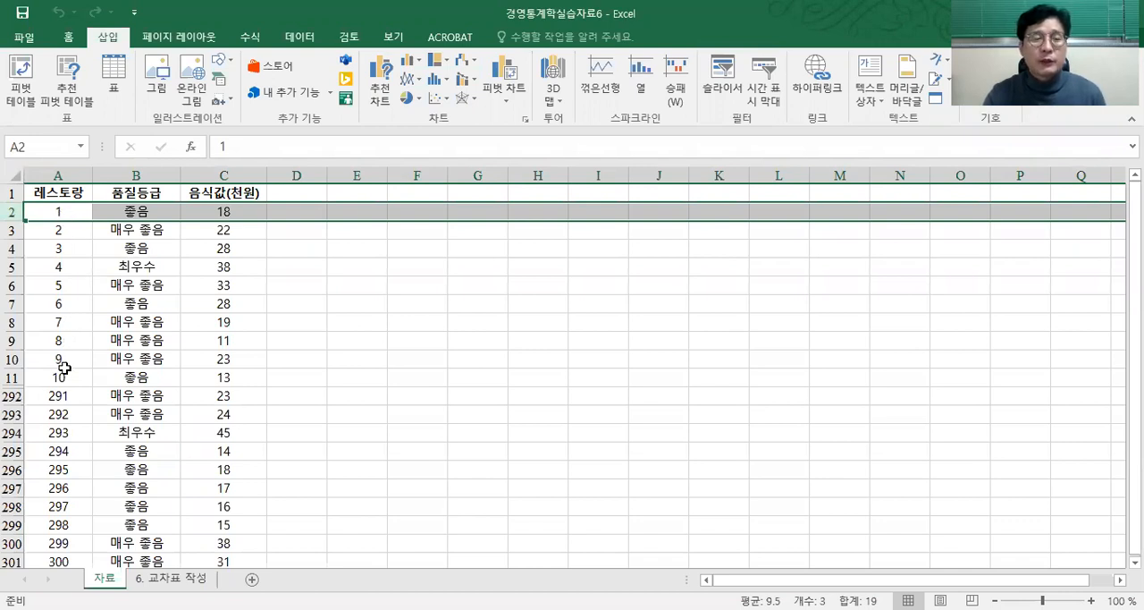
pyautogui.click(12, 377)
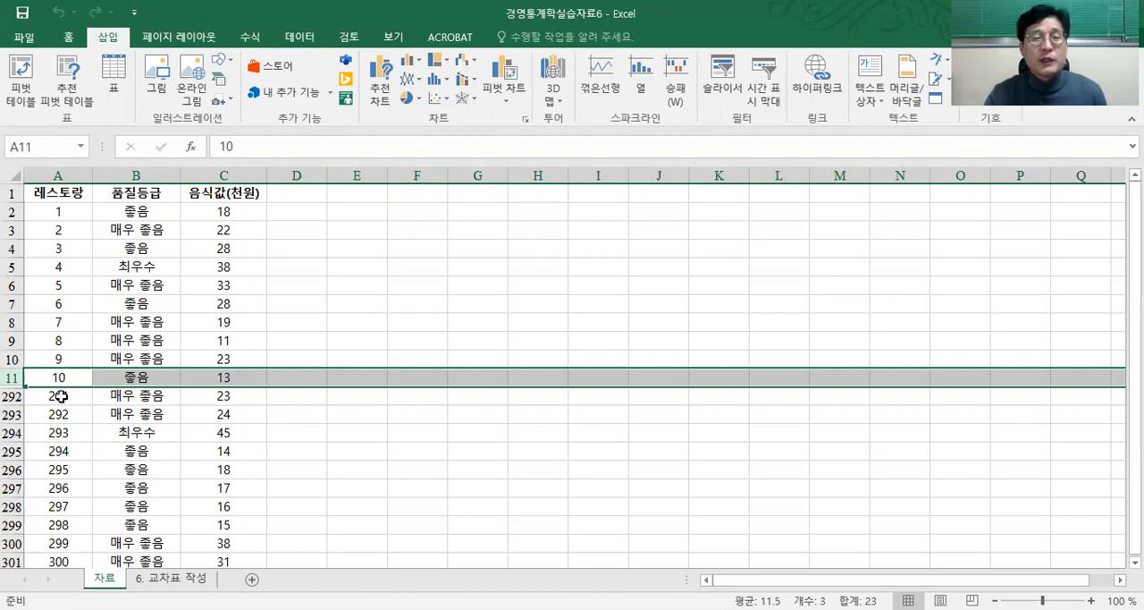
pyautogui.click(13, 395)
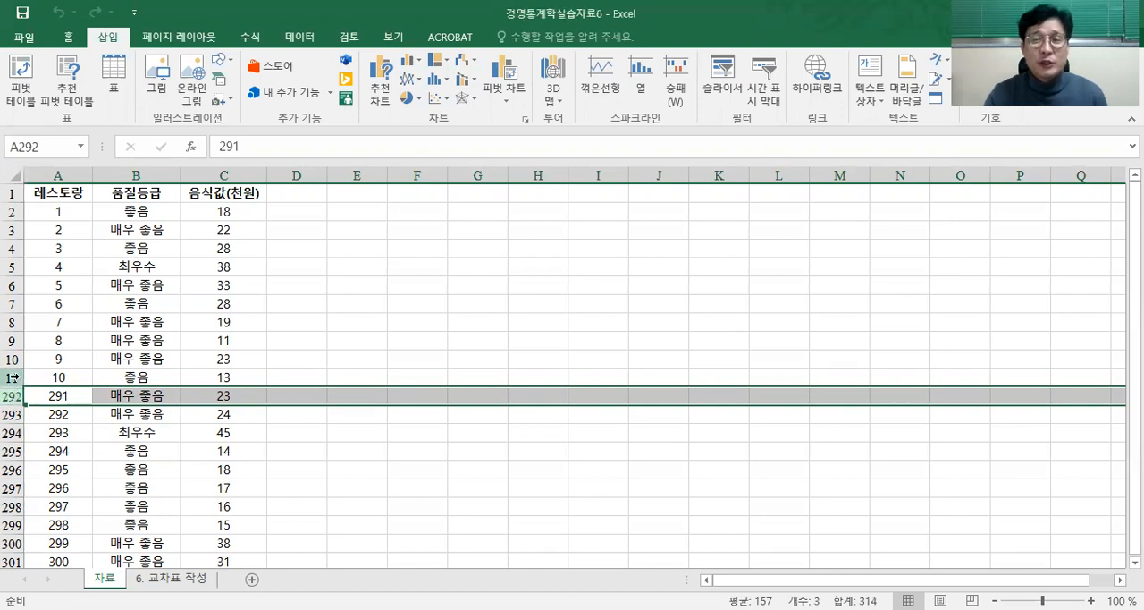
pyautogui.moveTo(14, 377); pyautogui.dragTo(13, 392)
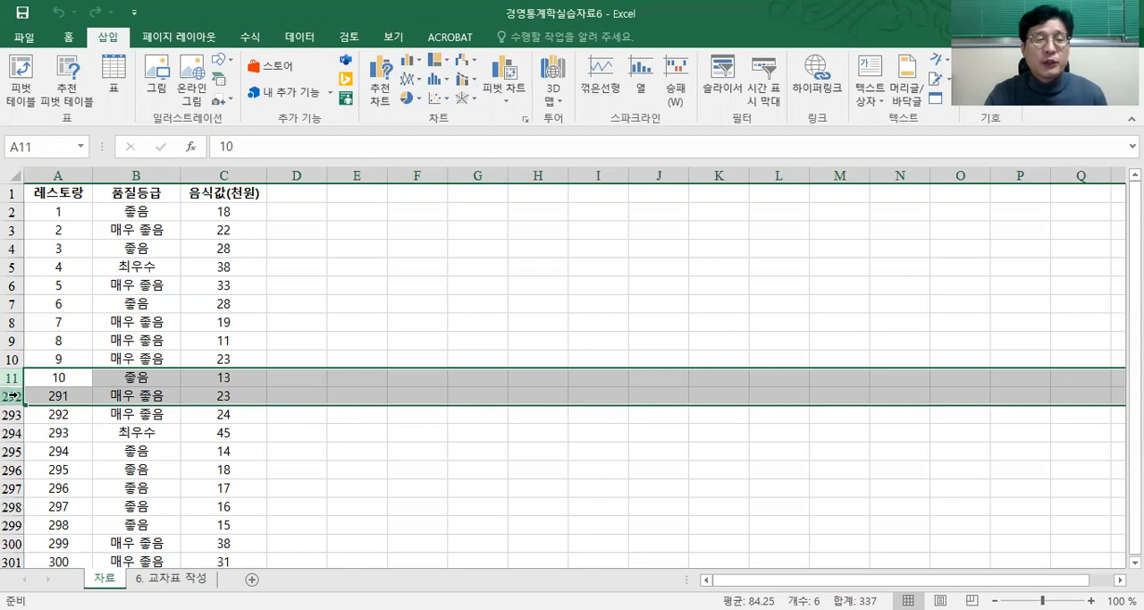
pyautogui.rightClick(12, 395)
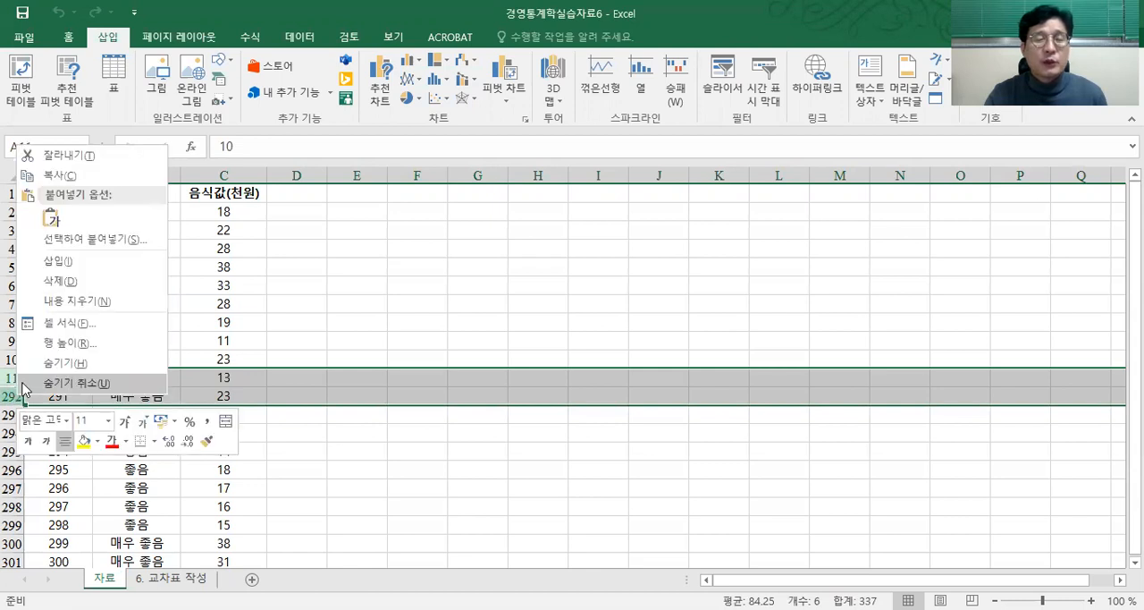
pyautogui.click(75, 382)
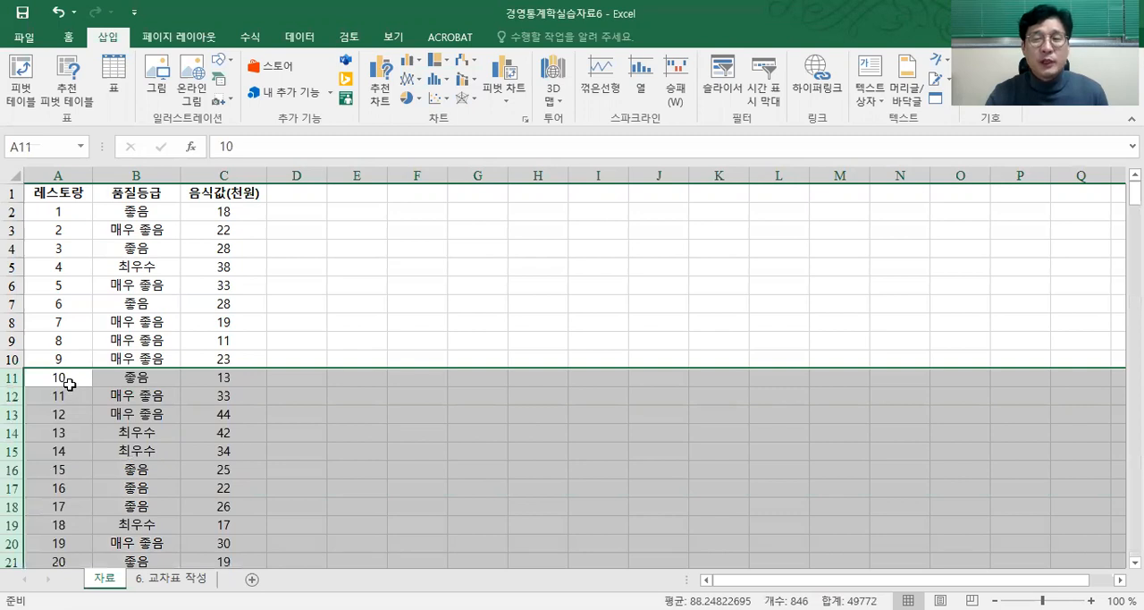
pyautogui.click(68, 393)
pyautogui.click(66, 418)
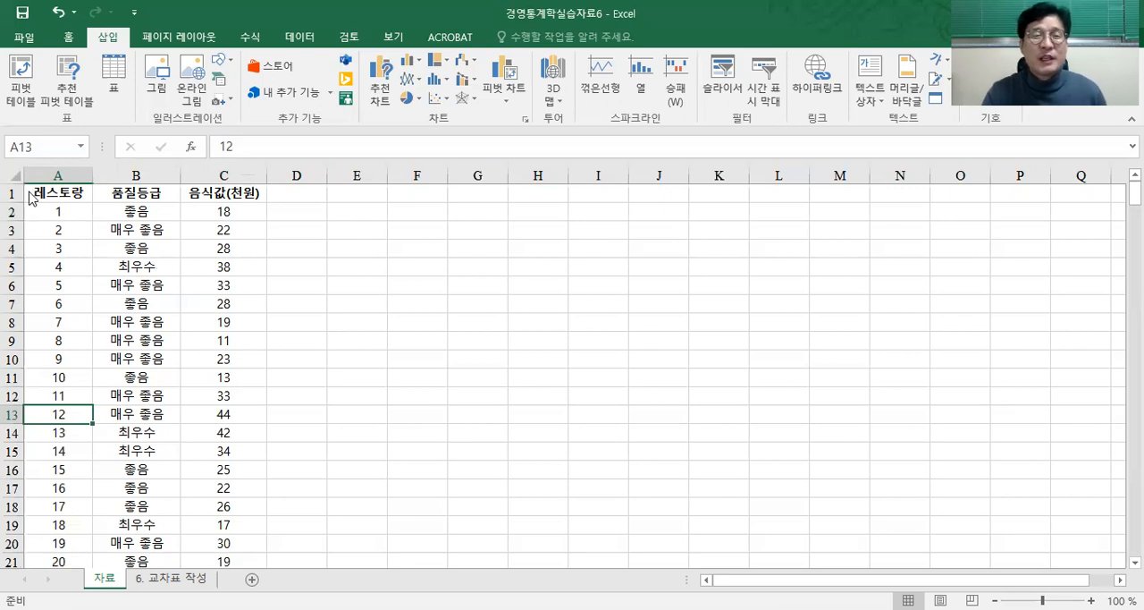
pyautogui.click(57, 11)
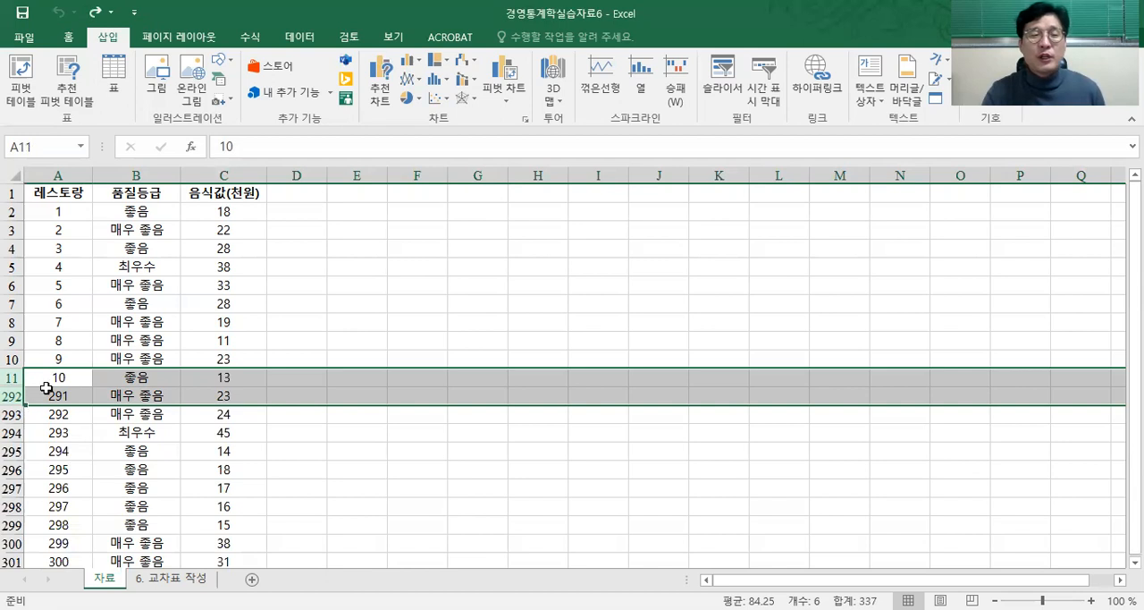
# Step: Hide rows 11 and 292 of the restaurant data, and undo the hiding
pyautogui.rightClick(46, 388)
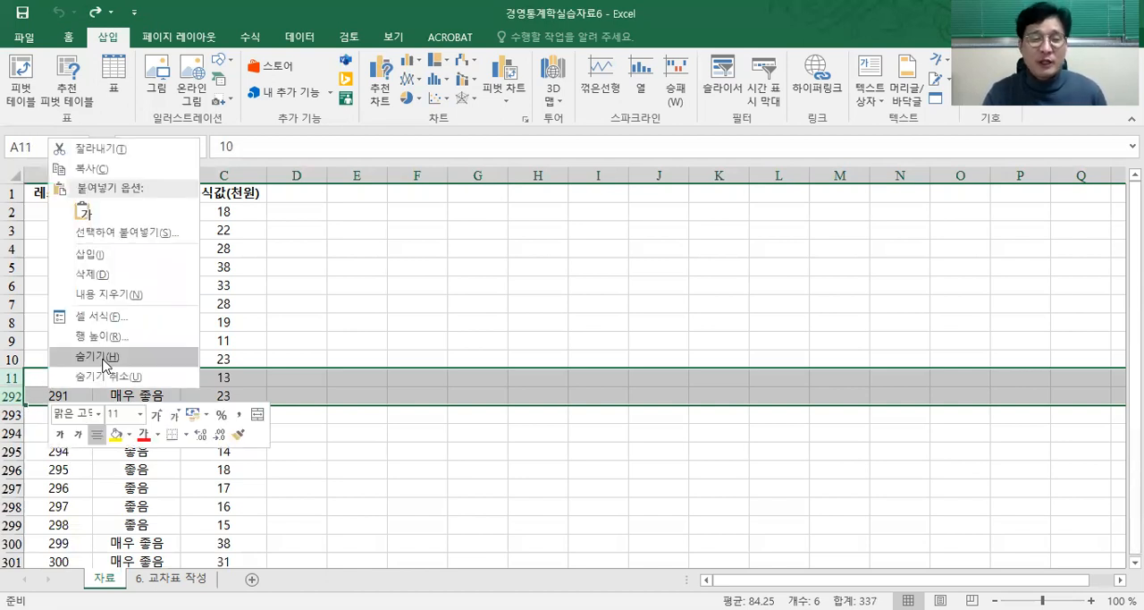
pyautogui.click(103, 358)
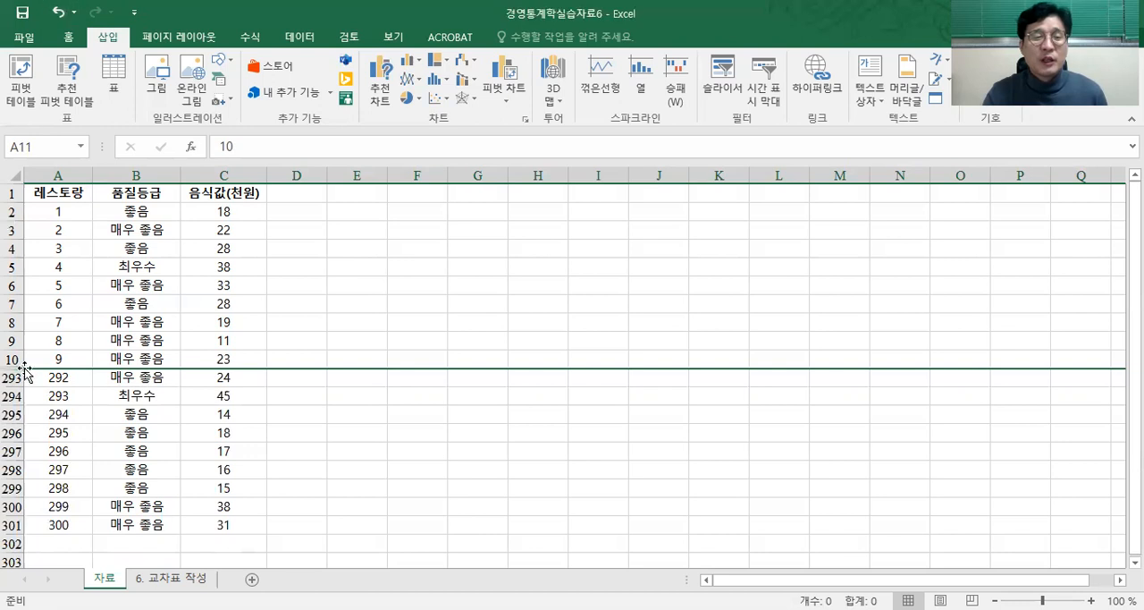
pyautogui.click(58, 13)
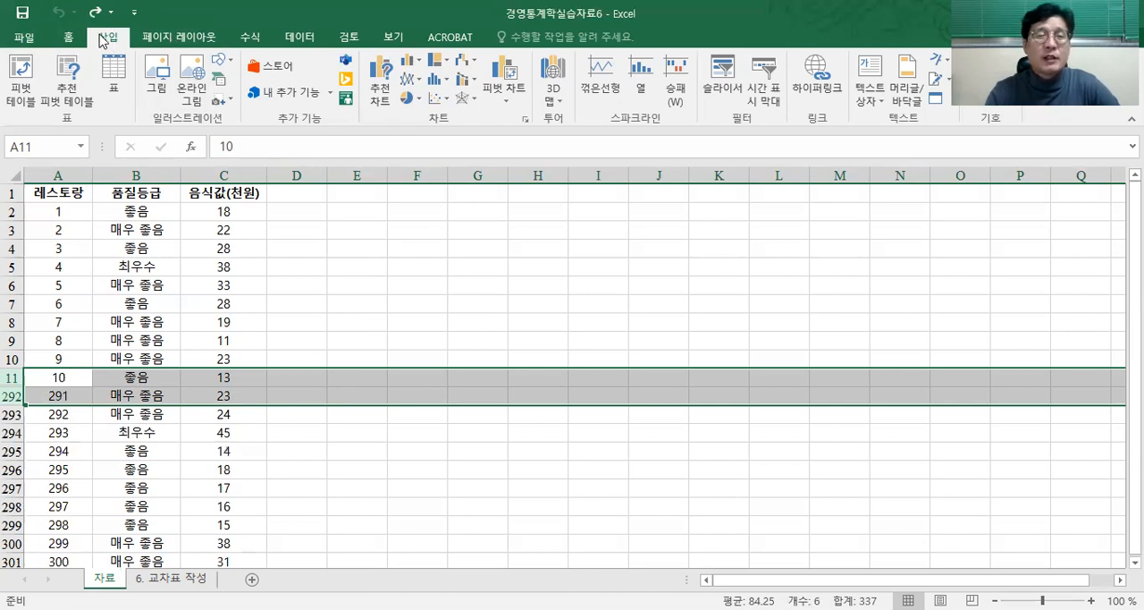
pyautogui.click(71, 38)
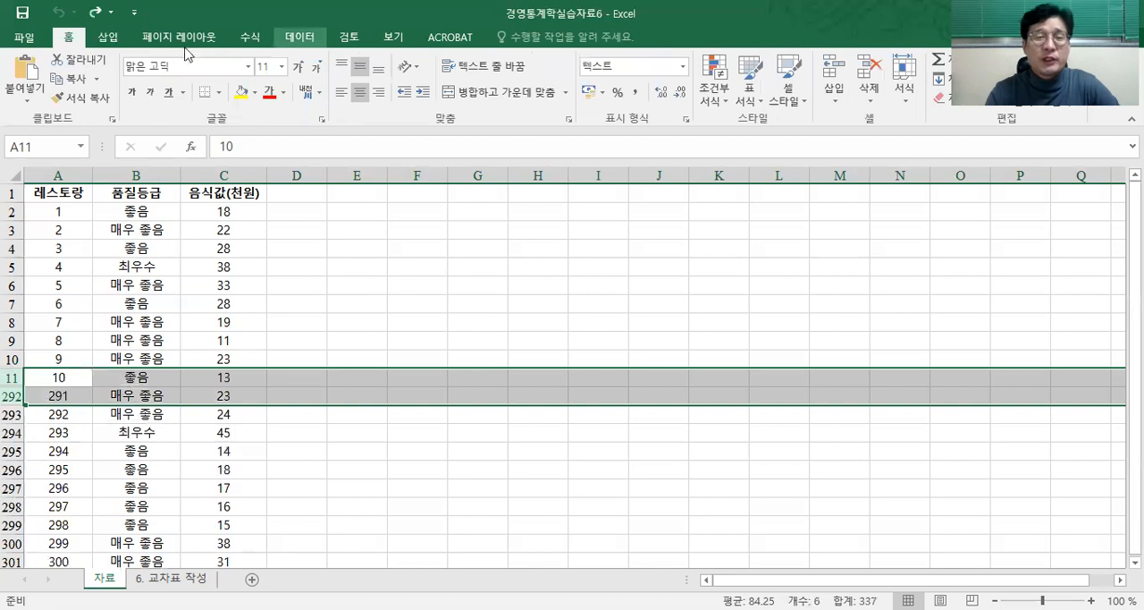
pyautogui.click(109, 39)
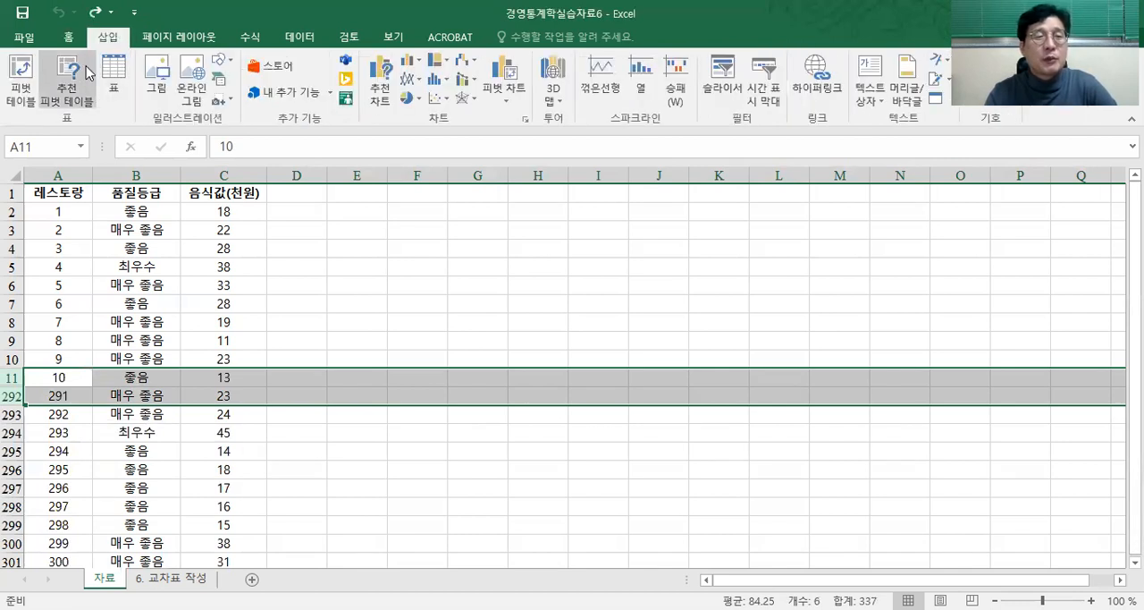
pyautogui.click(17, 90)
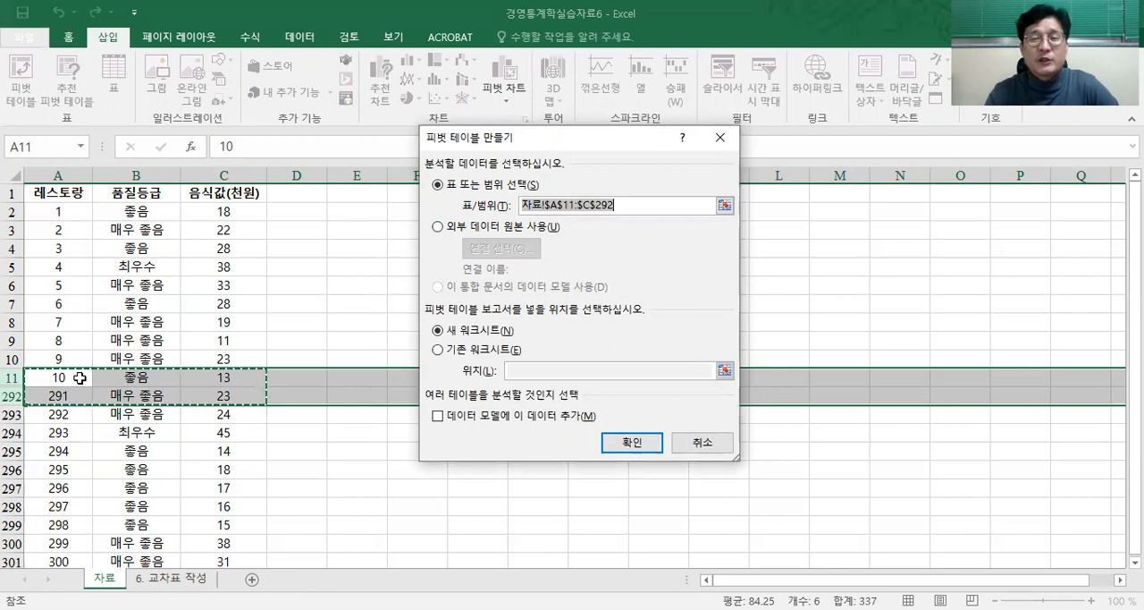
pyautogui.click(690, 443)
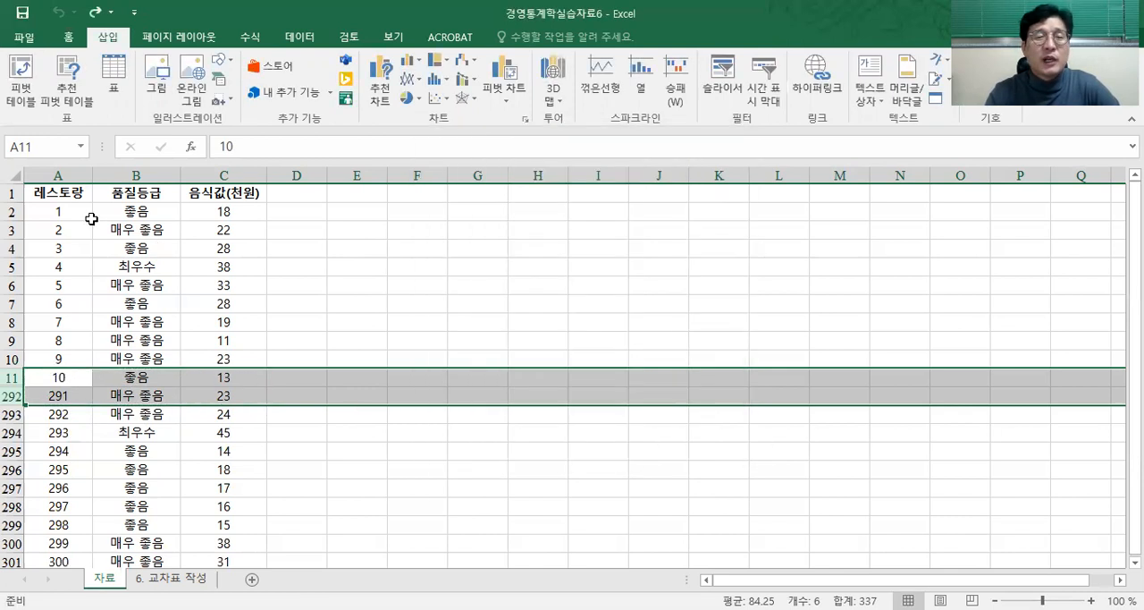
# Step: Start creating a pivot table from the restaurant data, with header cell A1 as the active cell
pyautogui.click(71, 207)
pyautogui.click(285, 195)
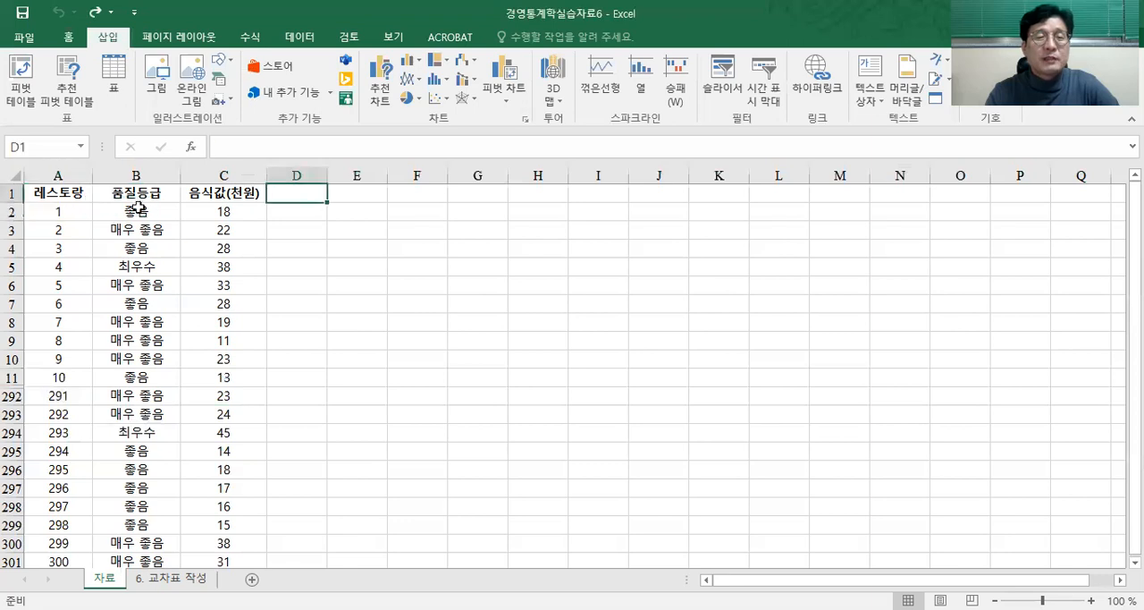
pyautogui.click(55, 193)
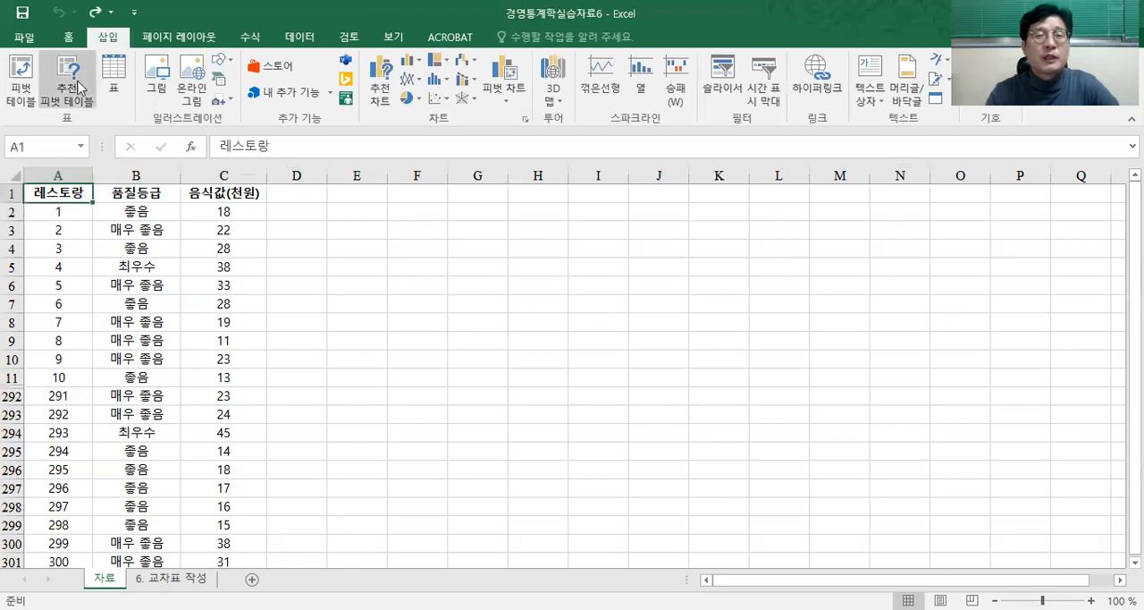
pyautogui.click(27, 98)
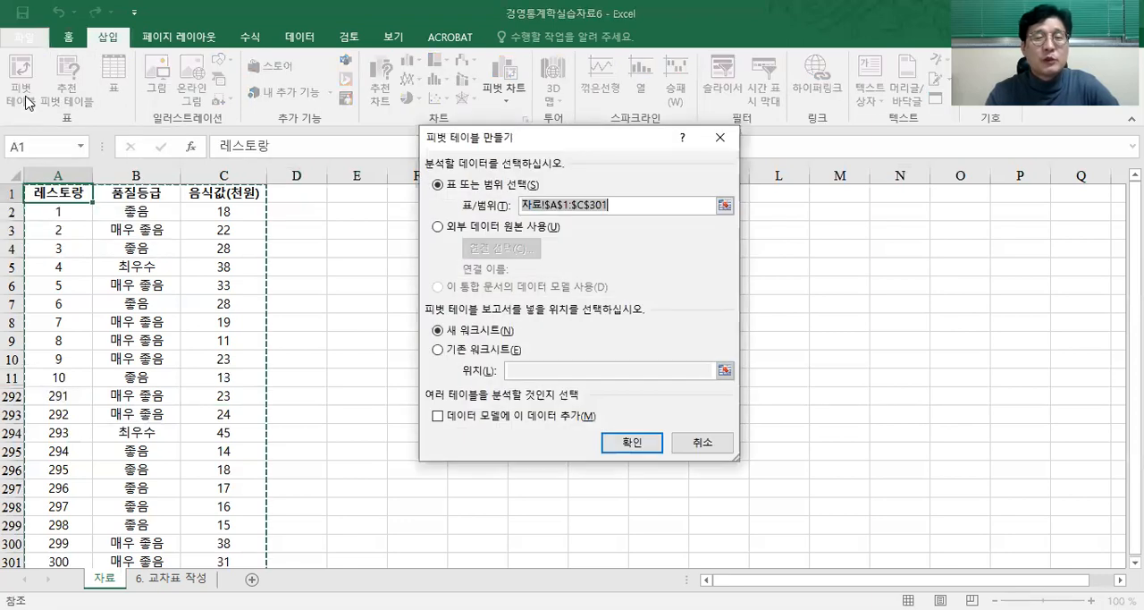
# Step: Examine the sheet name, first cell and last cell in the pivot table's source range
pyautogui.click(525, 207)
pyautogui.moveTo(525, 207); pyautogui.dragTo(544, 227)
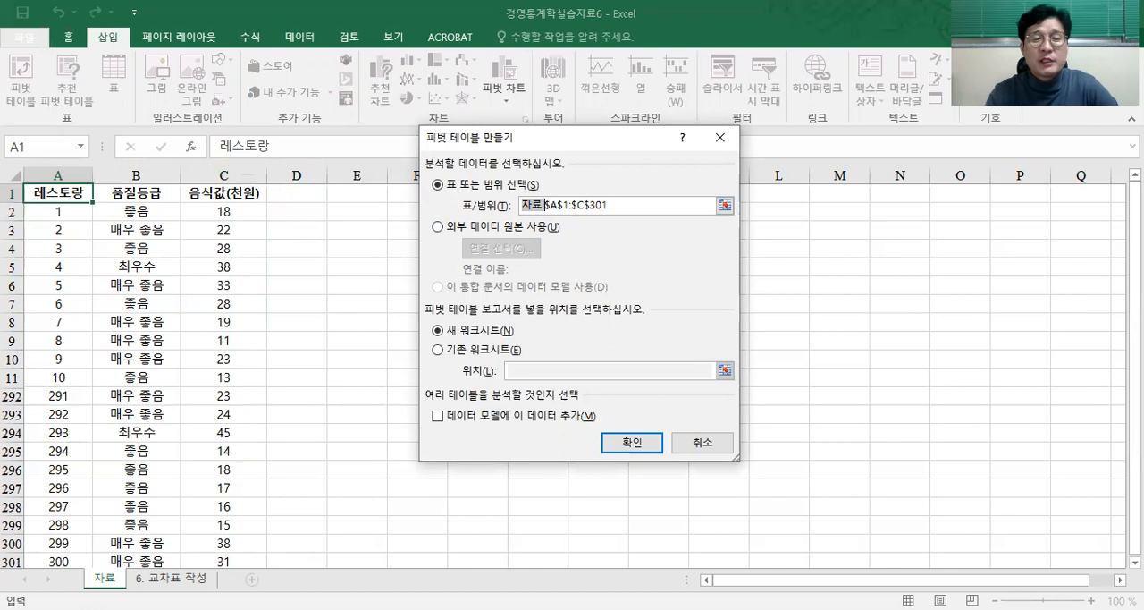
pyautogui.click(552, 209)
pyautogui.moveTo(545, 204); pyautogui.dragTo(565, 204)
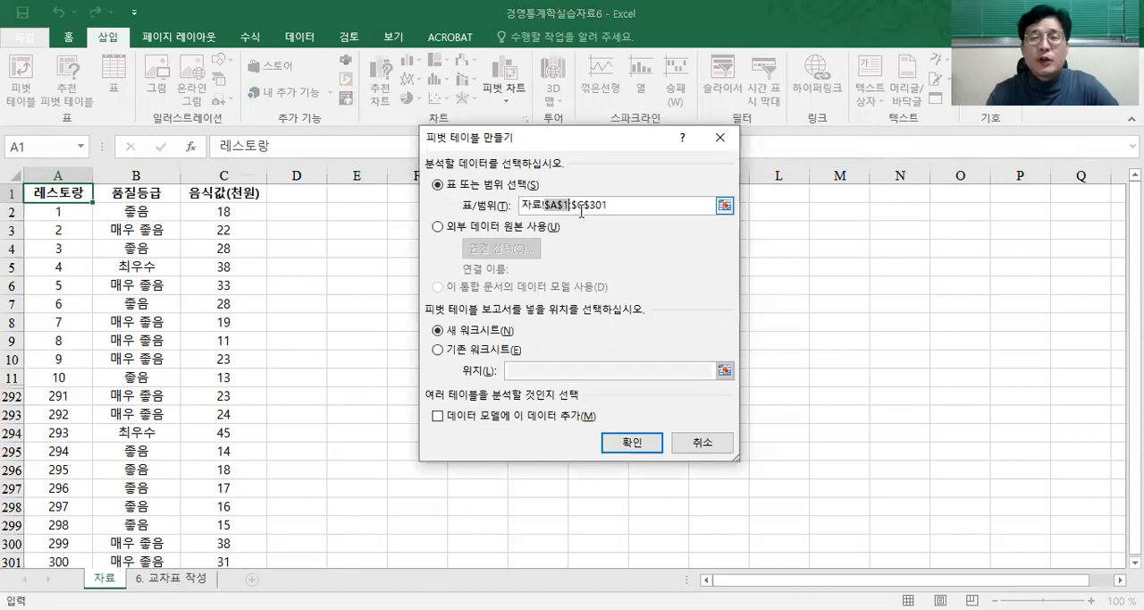
pyautogui.moveTo(576, 206); pyautogui.dragTo(615, 207)
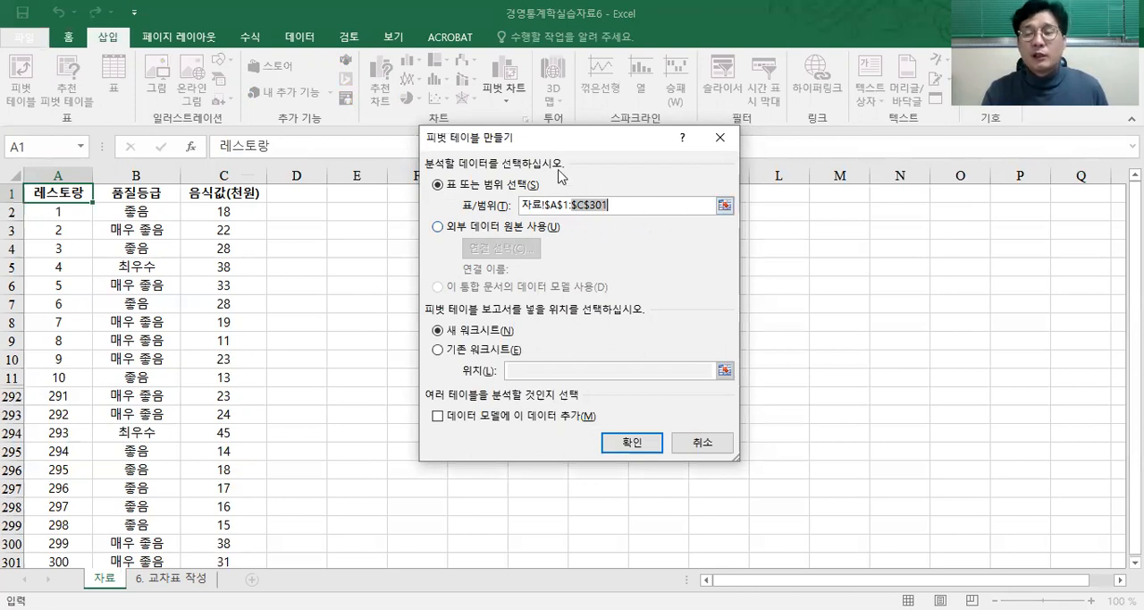
# Step: Reselect A1:C301 on the 자료 sheet as the source range and create the pivot table on a new worksheet
pyautogui.click(724, 208)
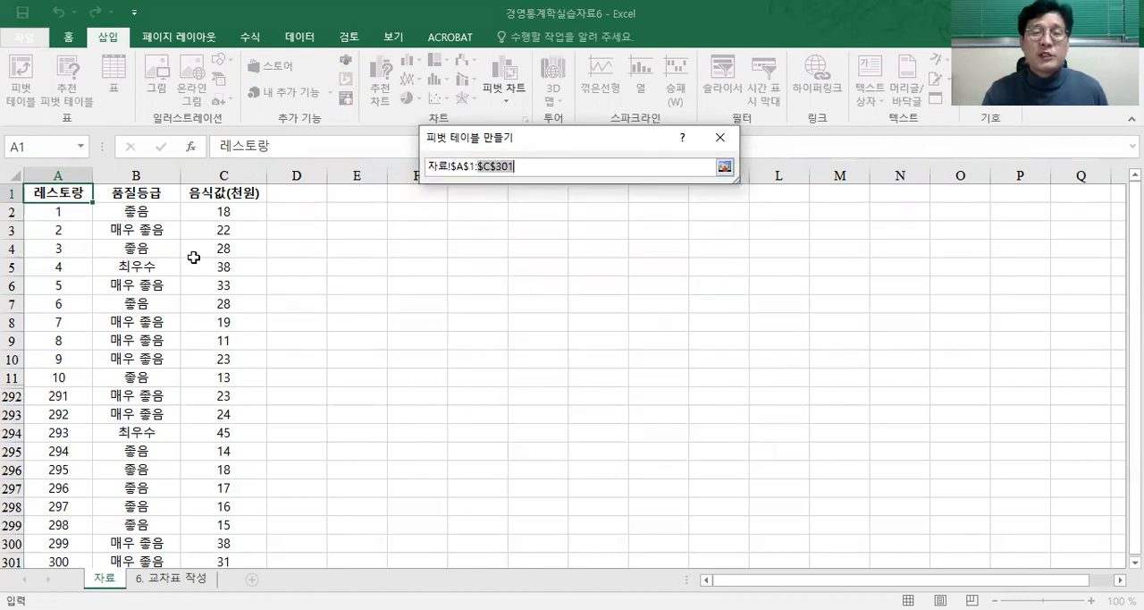
pyautogui.click(68, 195)
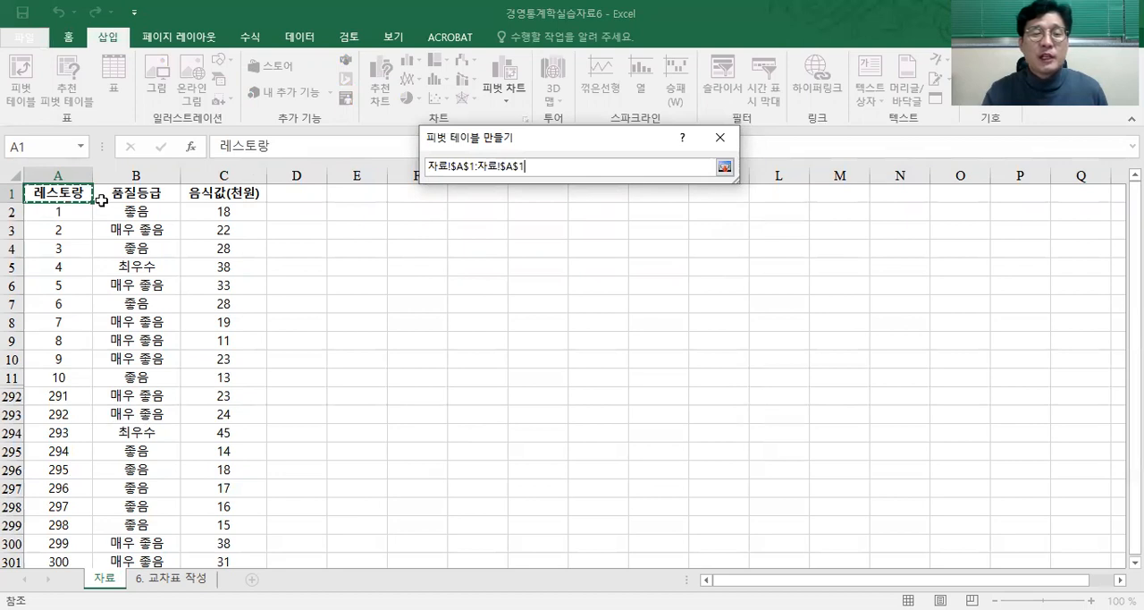
pyautogui.keyDown('shift'); pyautogui.click(202, 561); pyautogui.keyUp('shift')
pyautogui.click(725, 168)
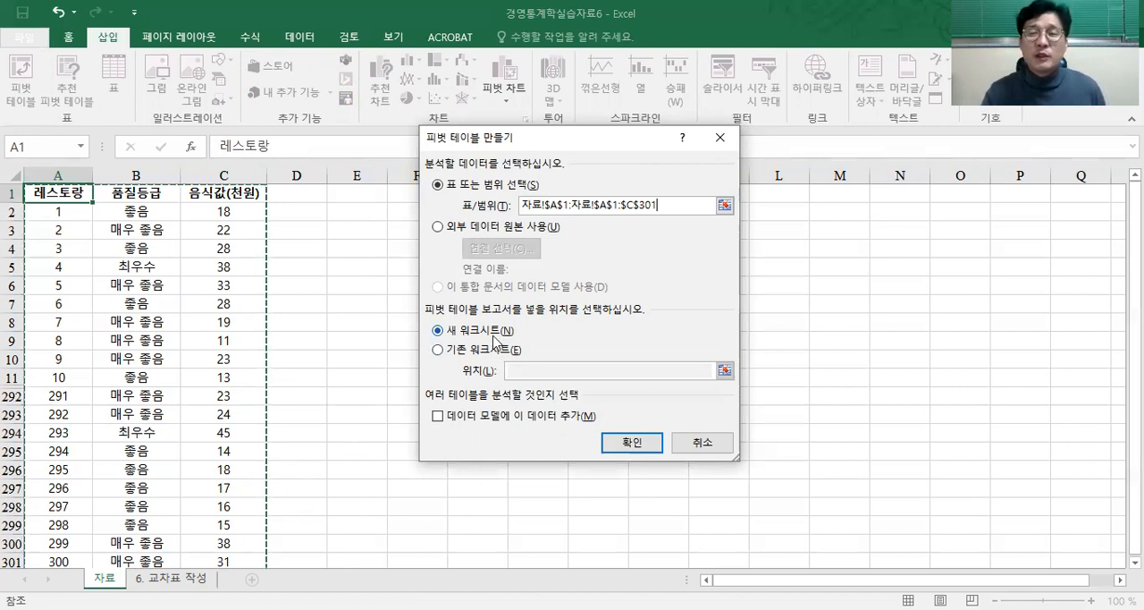
pyautogui.click(632, 442)
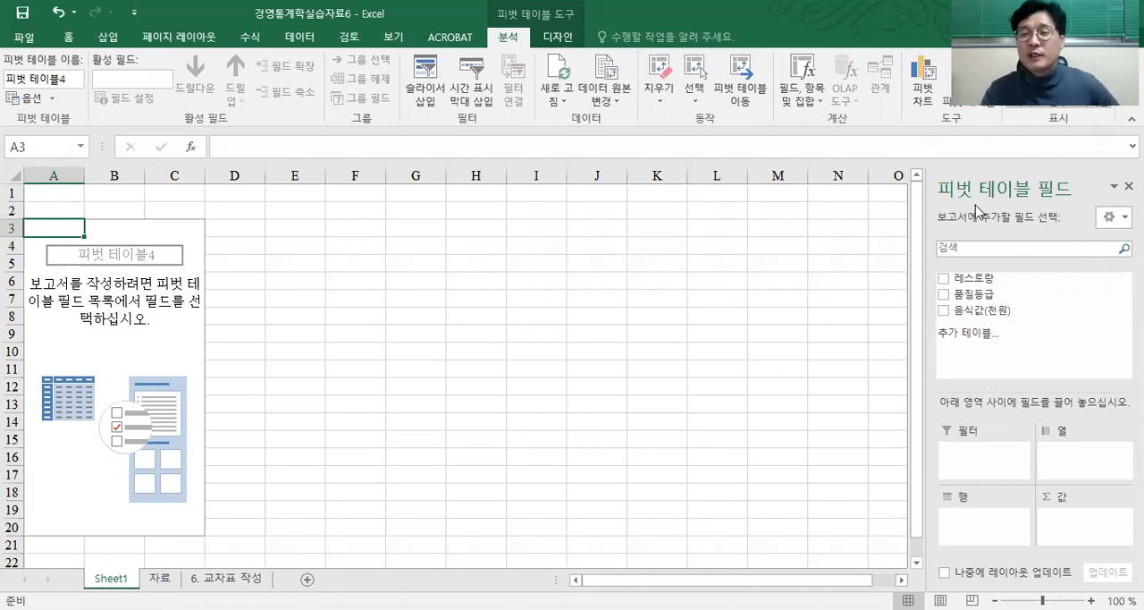
# Step: Add the 레스토랑, 품질등급 and 음식값(천원) fields to the pivot table, and move 음식값(천원) from the rows to the columns
pyautogui.click(944, 281)
pyautogui.click(944, 294)
pyautogui.click(944, 311)
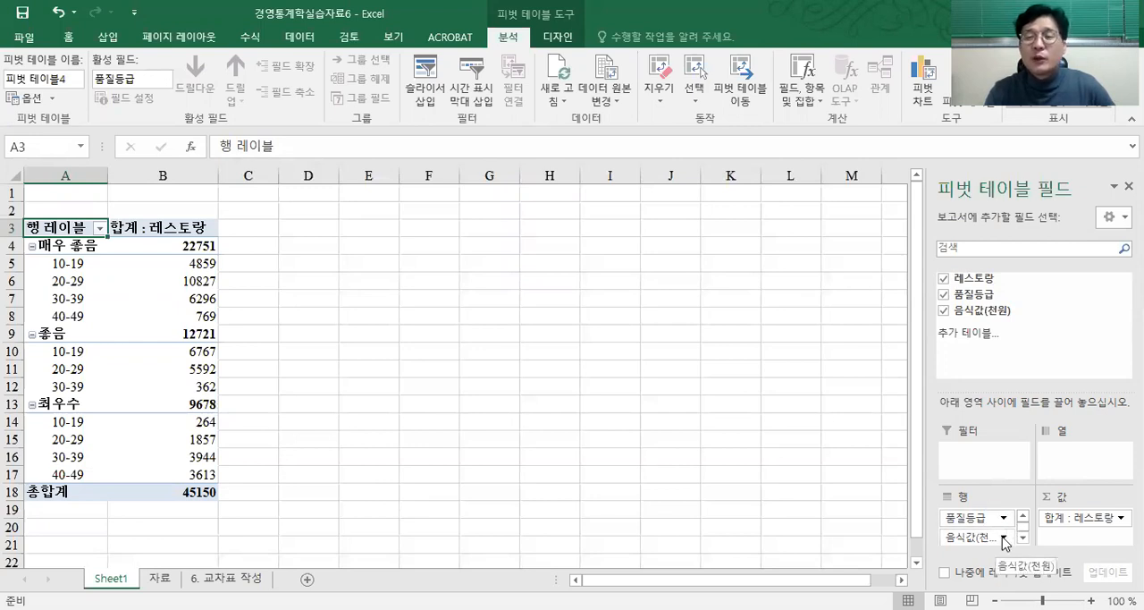
pyautogui.moveTo(1005, 541); pyautogui.dragTo(1073, 463)
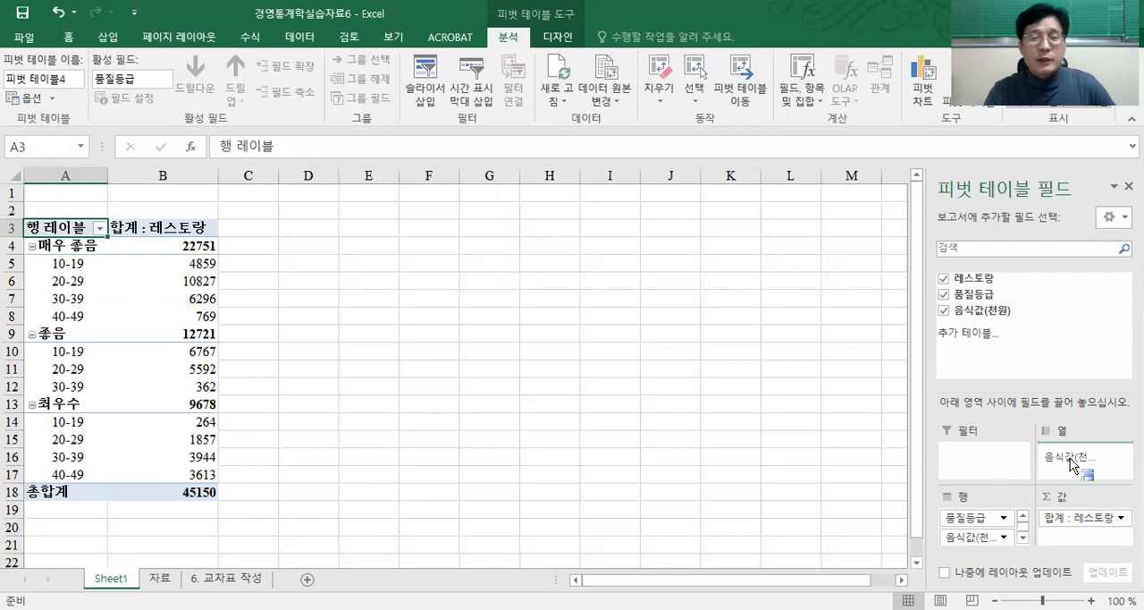
pyautogui.moveTo(1073, 463); pyautogui.dragTo(1072, 461)
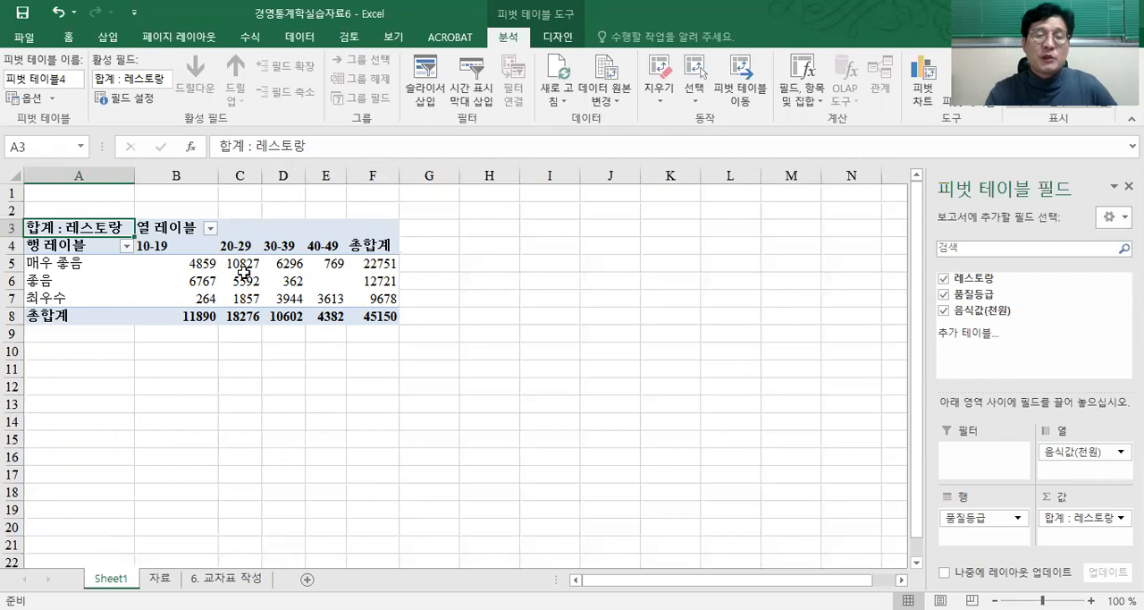
# Step: Change the summary calculation of the 레스토랑 value field to 개수 (count)
pyautogui.moveTo(205, 267)
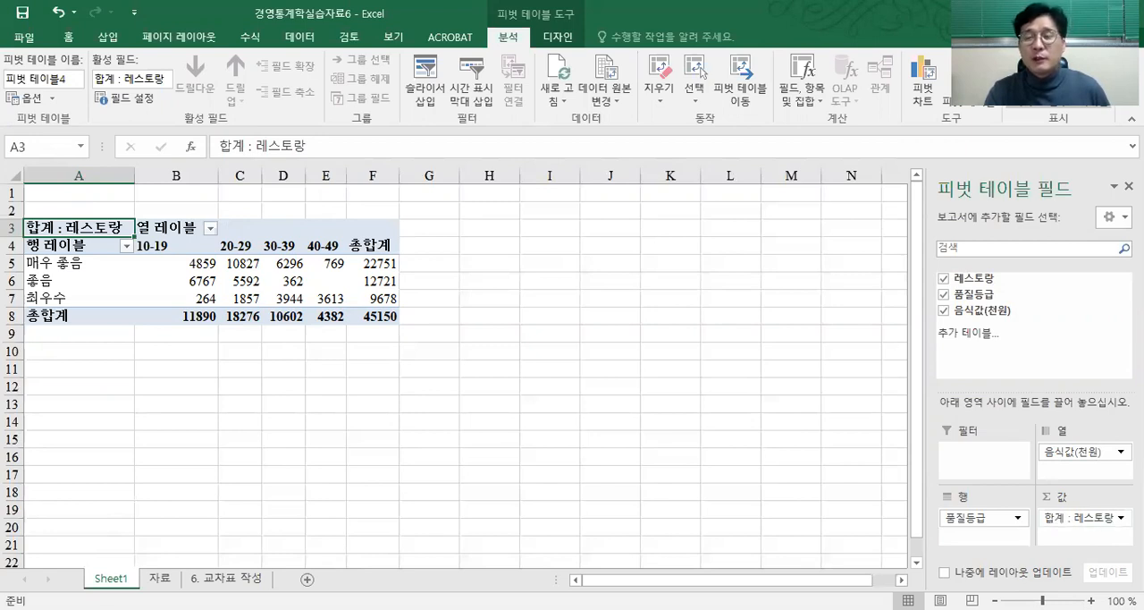
pyautogui.click(1082, 517)
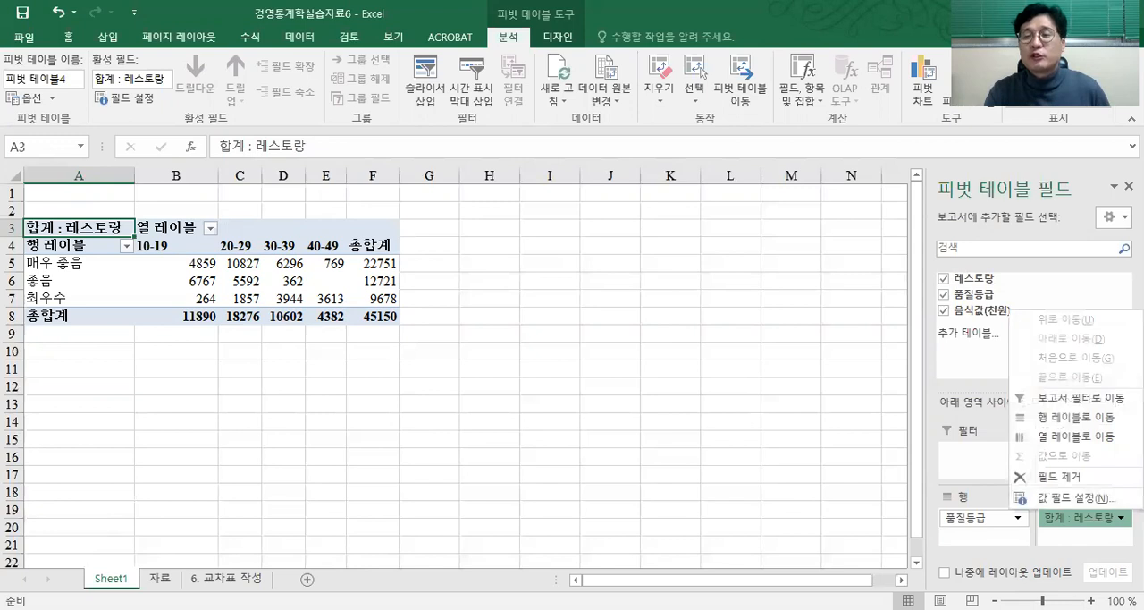
pyautogui.click(1101, 501)
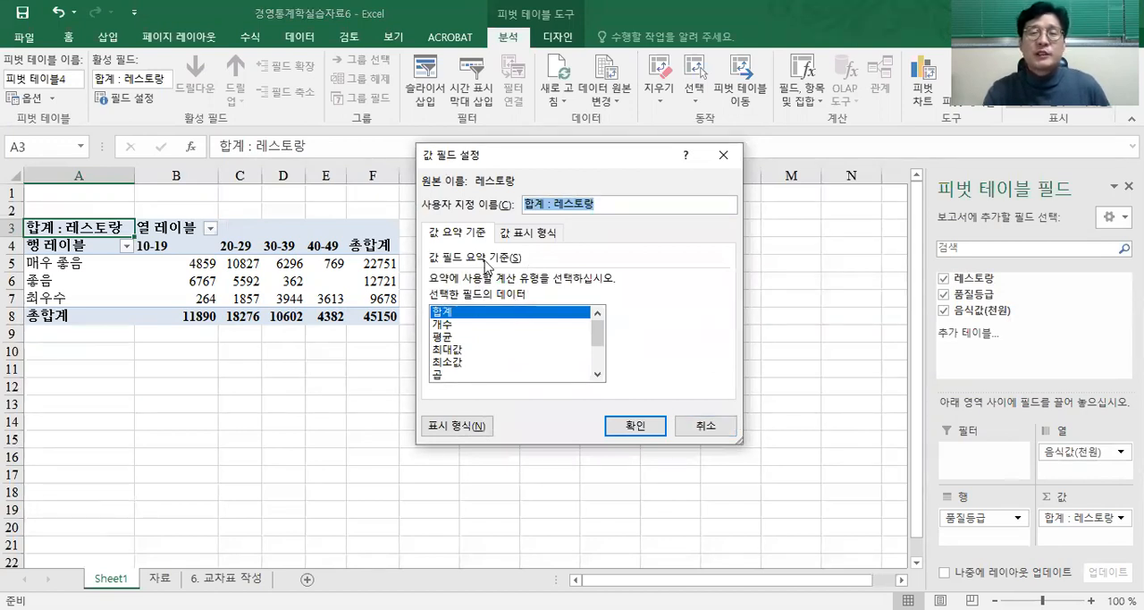
pyautogui.click(444, 326)
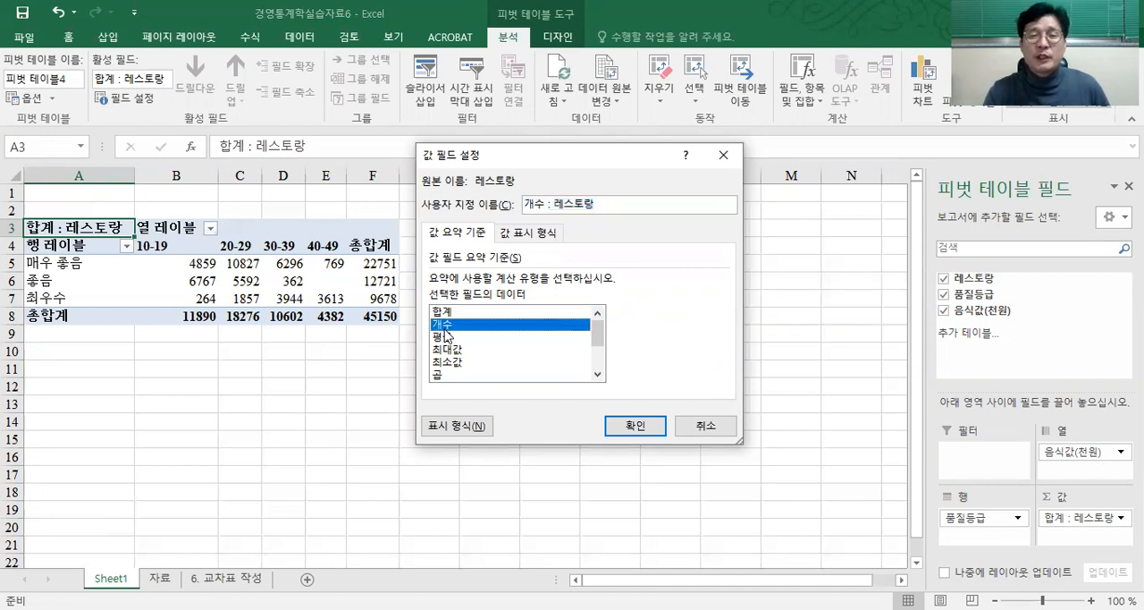
pyautogui.click(632, 428)
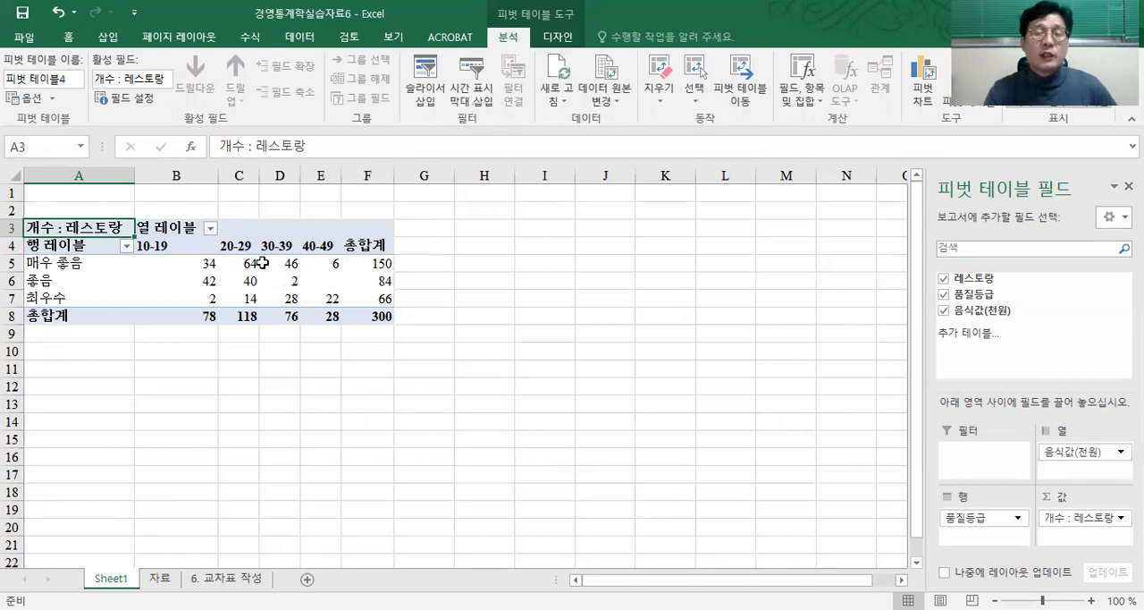
# Step: Examine the meal-price group headings from 10-19 to 40-49 across the pivot table's columns
pyautogui.click(191, 248)
pyautogui.click(243, 250)
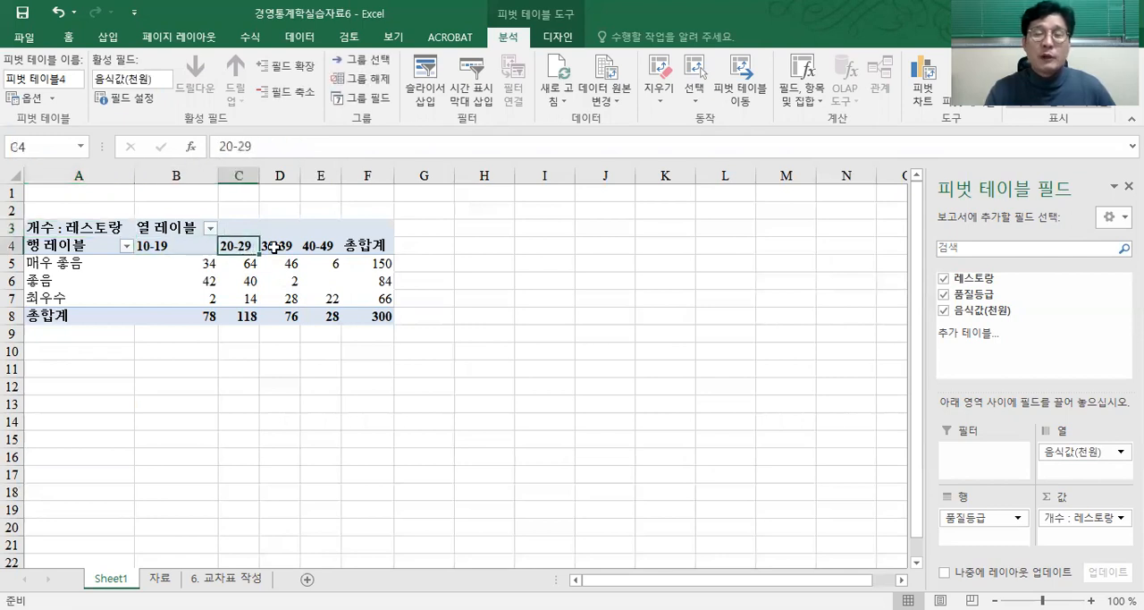
pyautogui.click(275, 247)
pyautogui.click(320, 246)
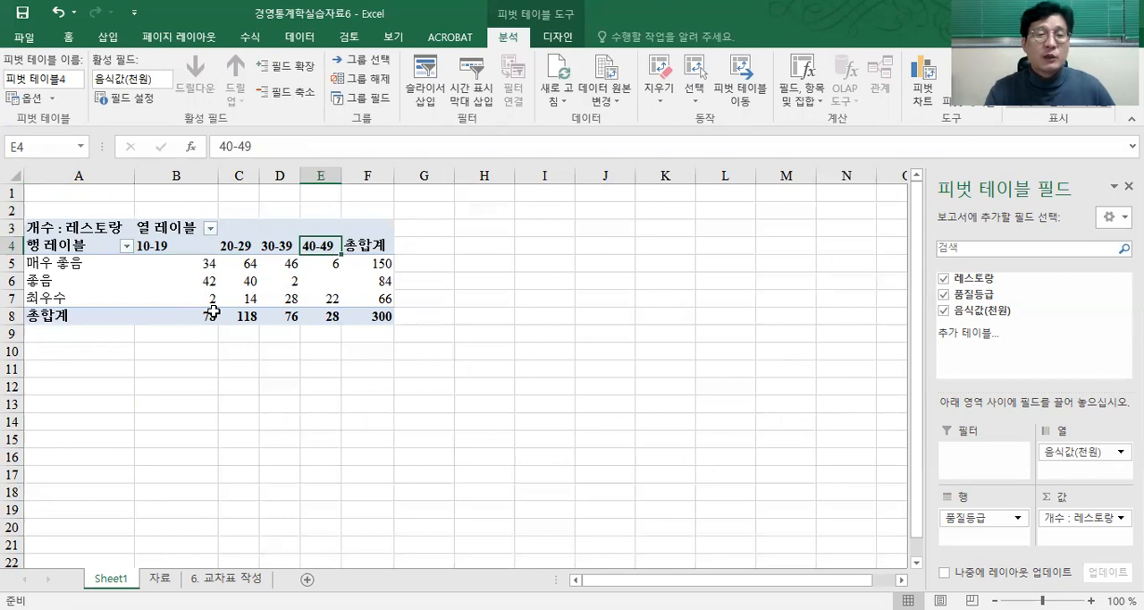
# Step: Regroup the 음식값(천원) column headings of the pivot table with an interval (단위) of 5
pyautogui.click(184, 246)
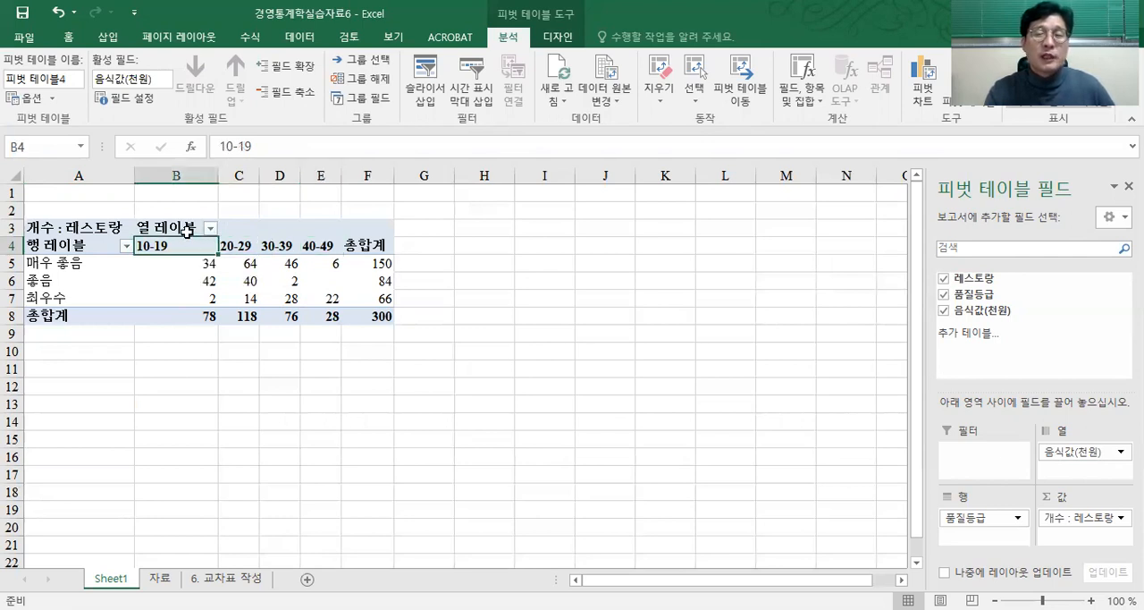
pyautogui.rightClick(146, 248)
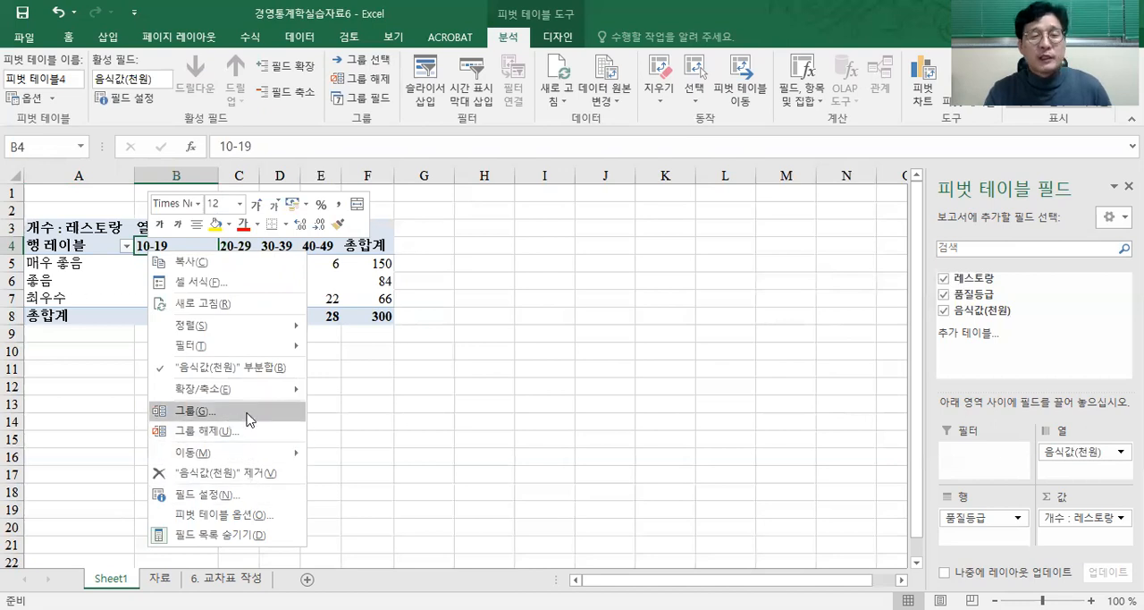
pyautogui.click(181, 412)
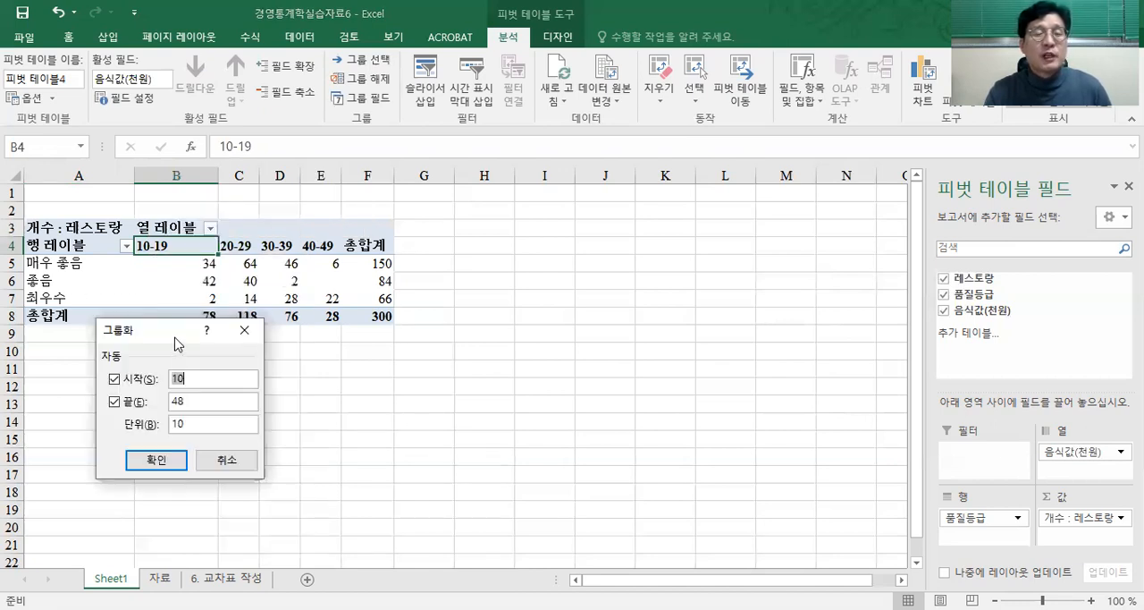
pyautogui.moveTo(176, 342); pyautogui.dragTo(534, 244)
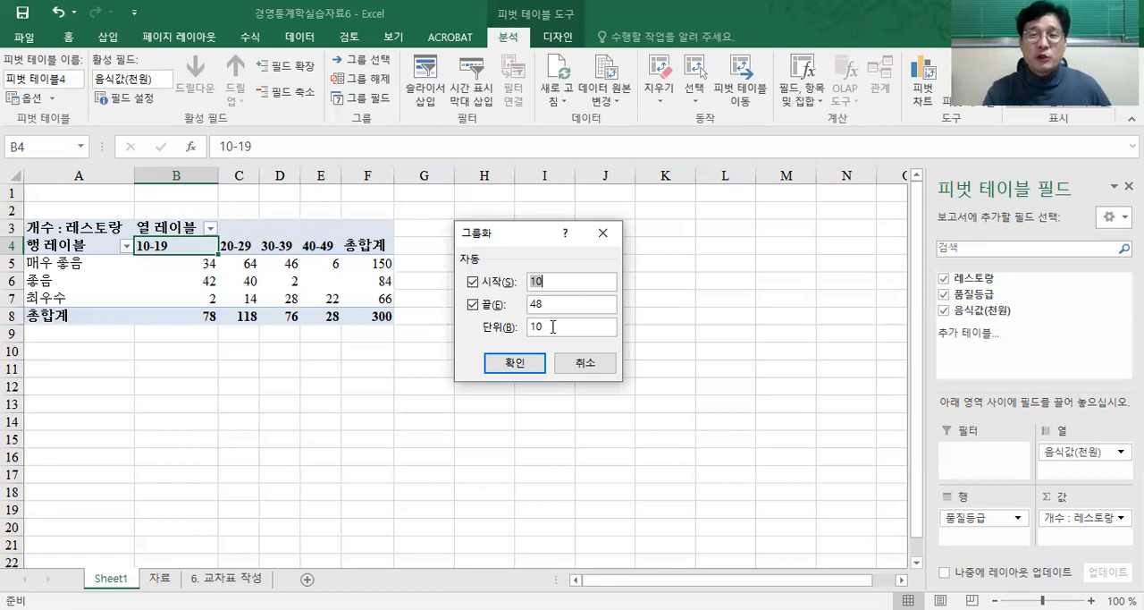
pyautogui.doubleClick(553, 326)
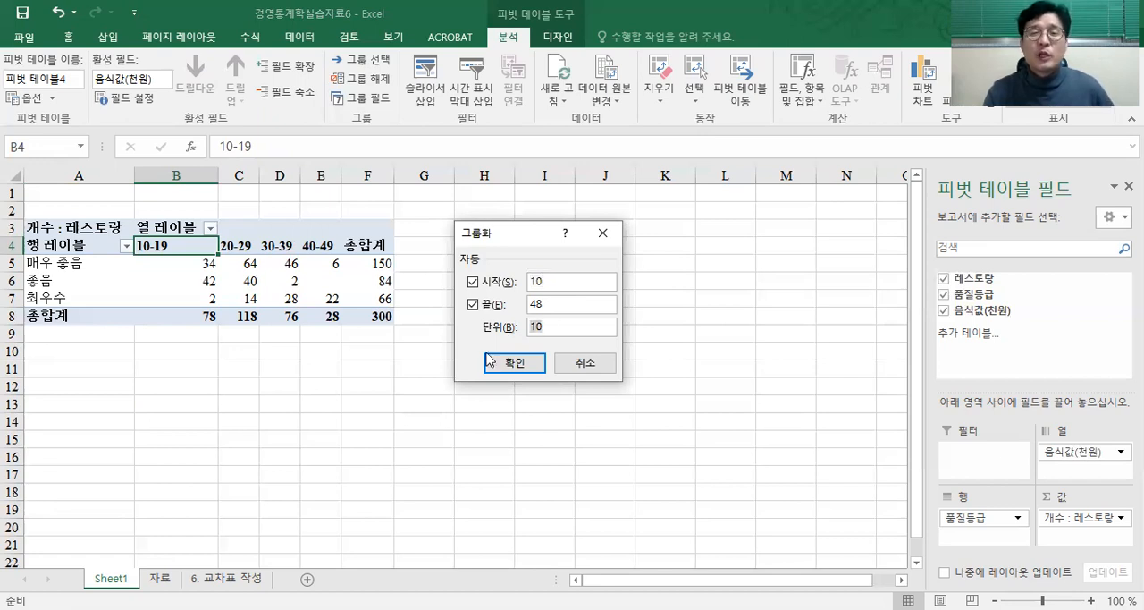
pyautogui.write('5')
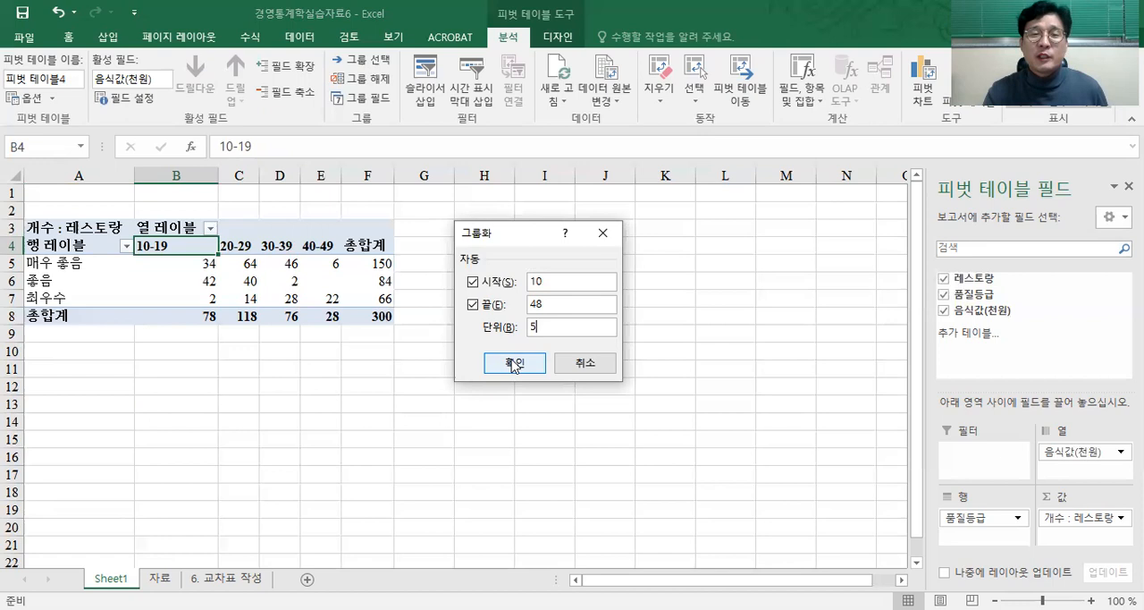
pyautogui.click(514, 364)
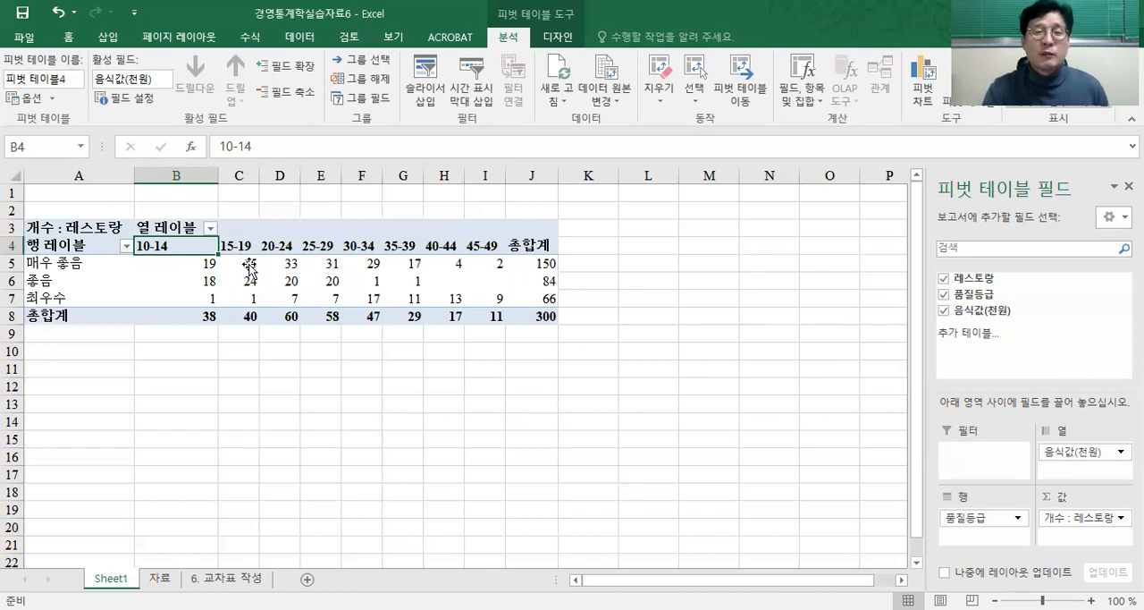
# Step: Set the grouping interval (단위) of the pivot table's 음식값(천원) column headings back to 10
pyautogui.rightClick(175, 248)
pyautogui.click(241, 411)
pyautogui.click(277, 464)
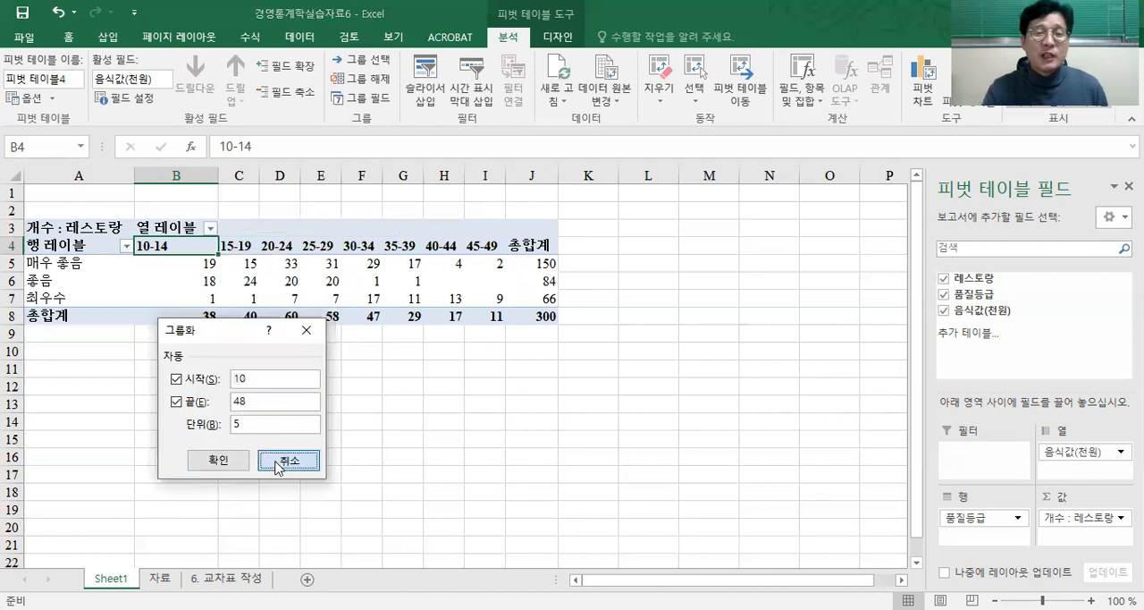
pyautogui.rightClick(183, 252)
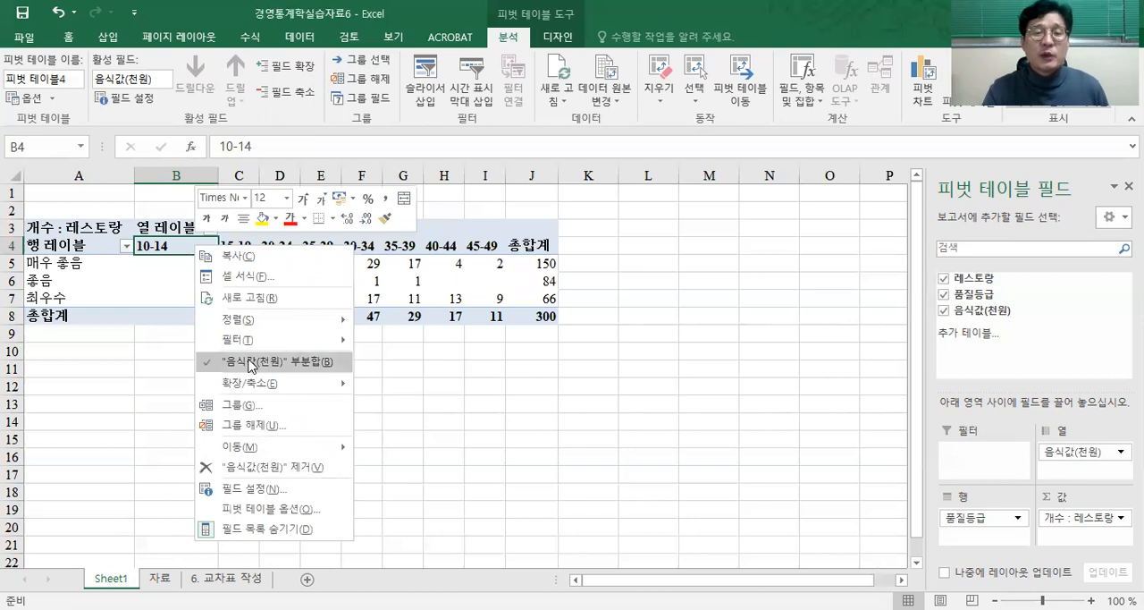
pyautogui.click(257, 412)
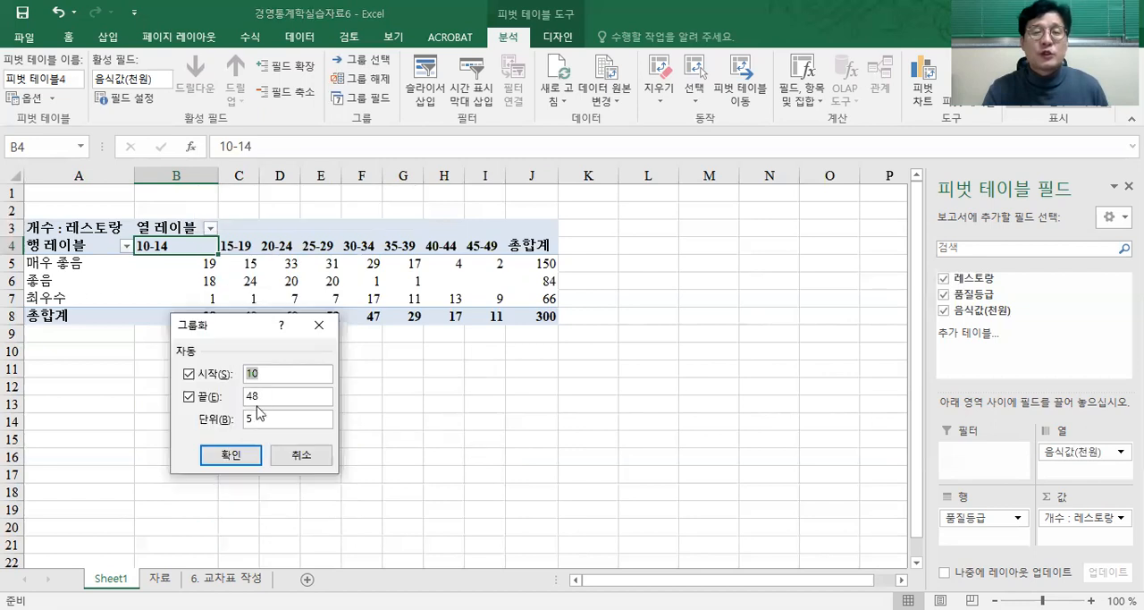
pyautogui.write('10')
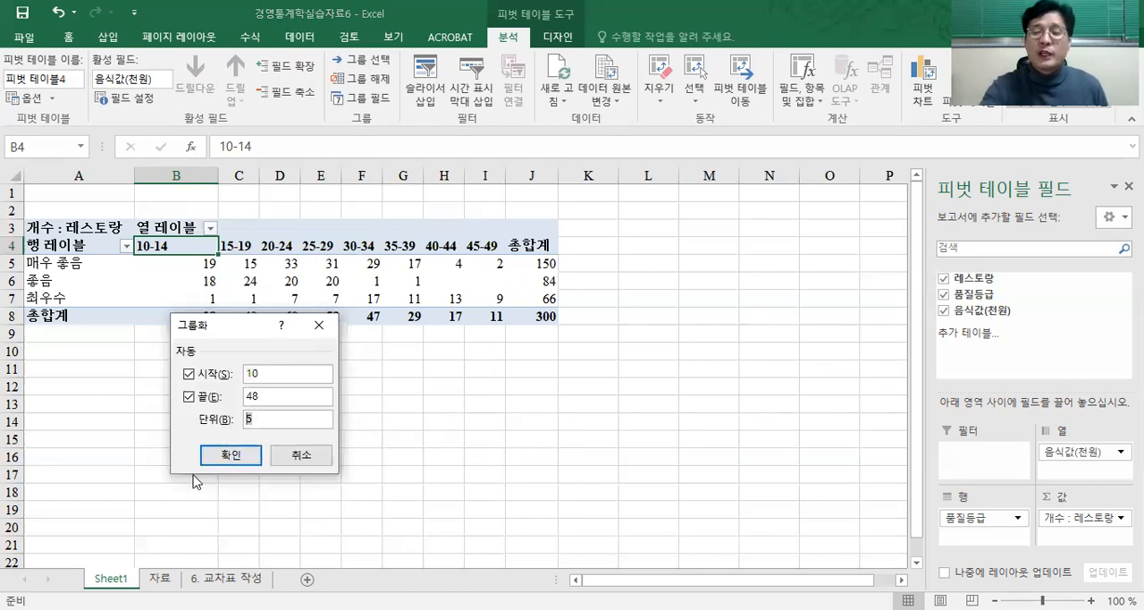
pyautogui.press('Tab')
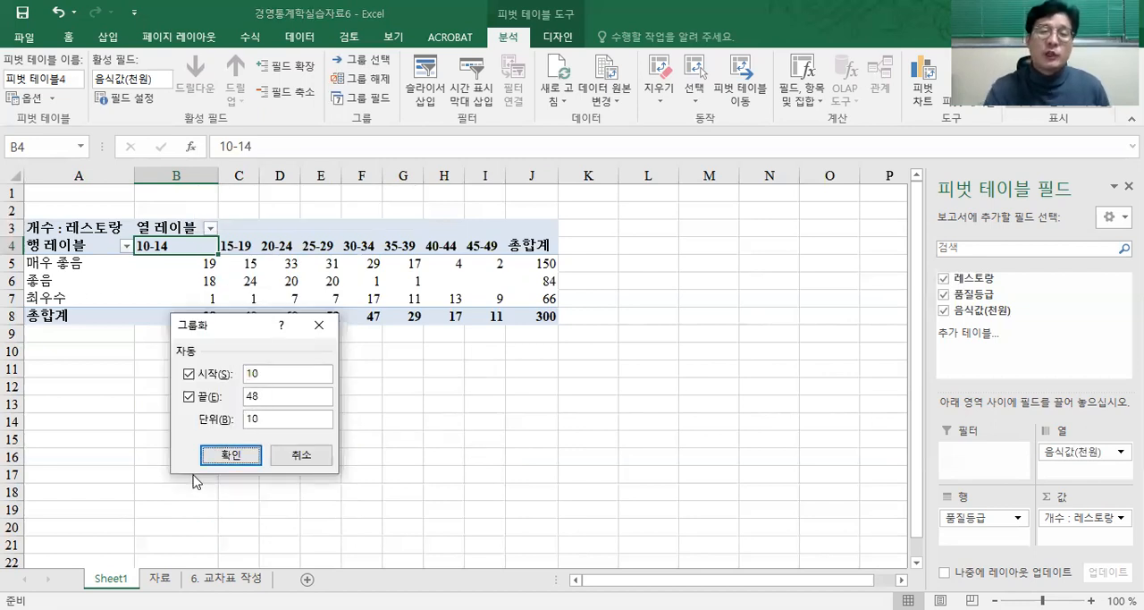
pyautogui.press('Return')
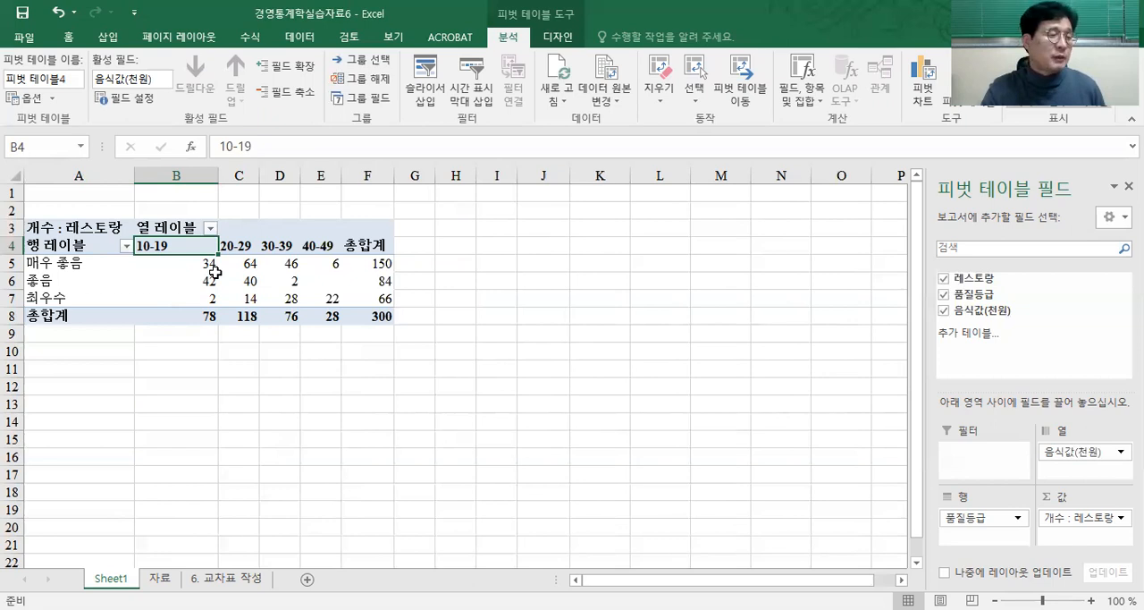
pyautogui.moveTo(243, 276)
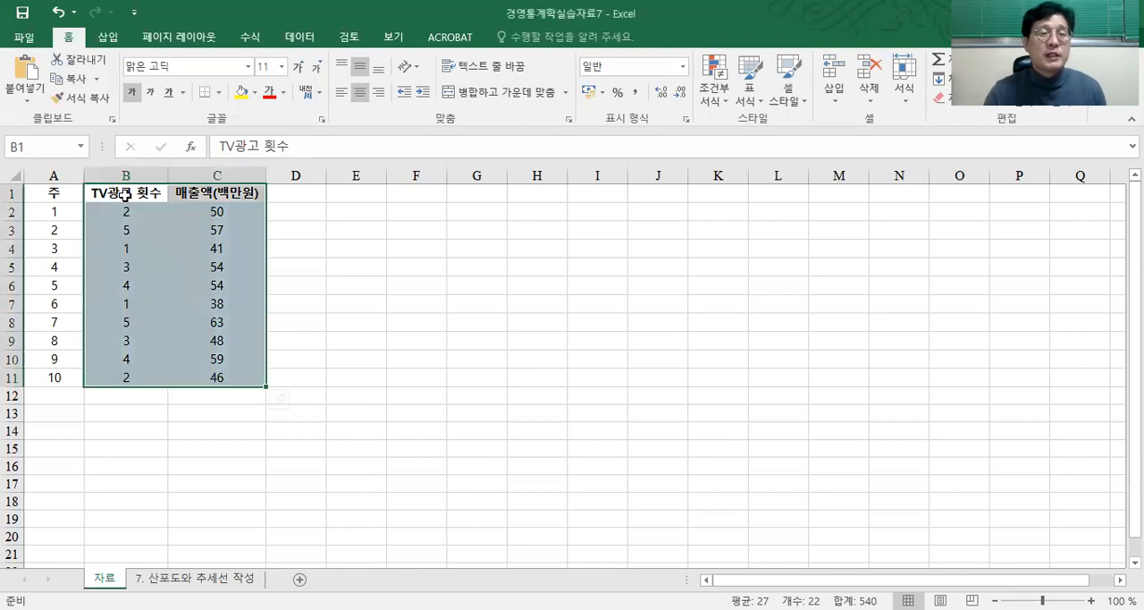
# Step: Insert a scatter chart (분산형) from the TV광고 횟수 and 매출액(백만원) data in B1:C11, previewing the other recommended chart types first
pyautogui.moveTo(126, 197)
pyautogui.mouseDown()
pyautogui.moveTo(220, 325)
pyautogui.moveTo(219, 374)
pyautogui.mouseUp()
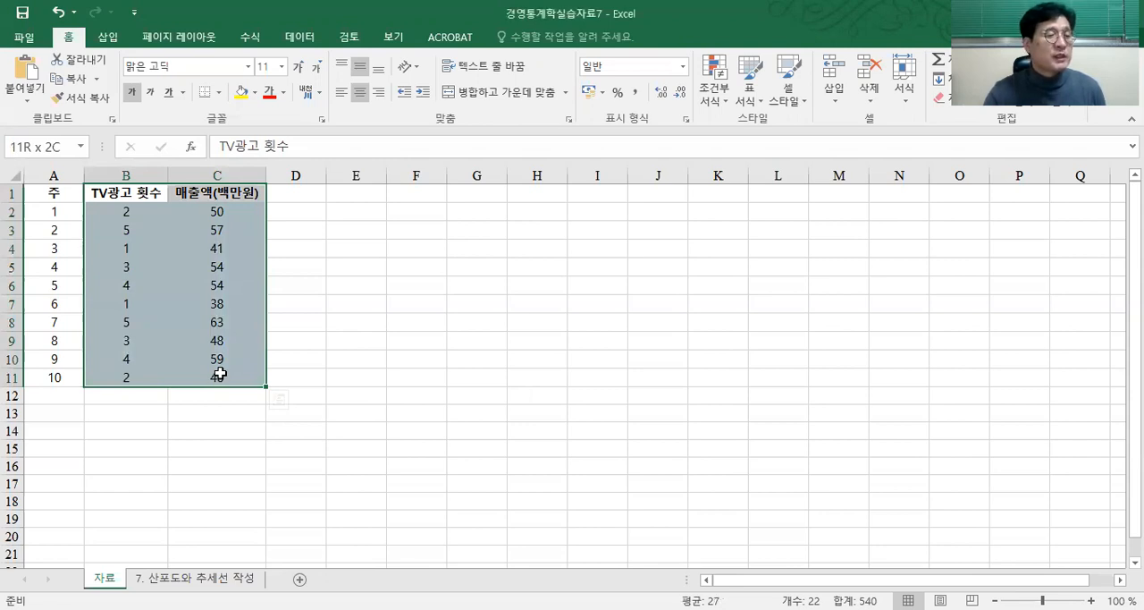
pyautogui.moveTo(219, 374); pyautogui.dragTo(220, 374)
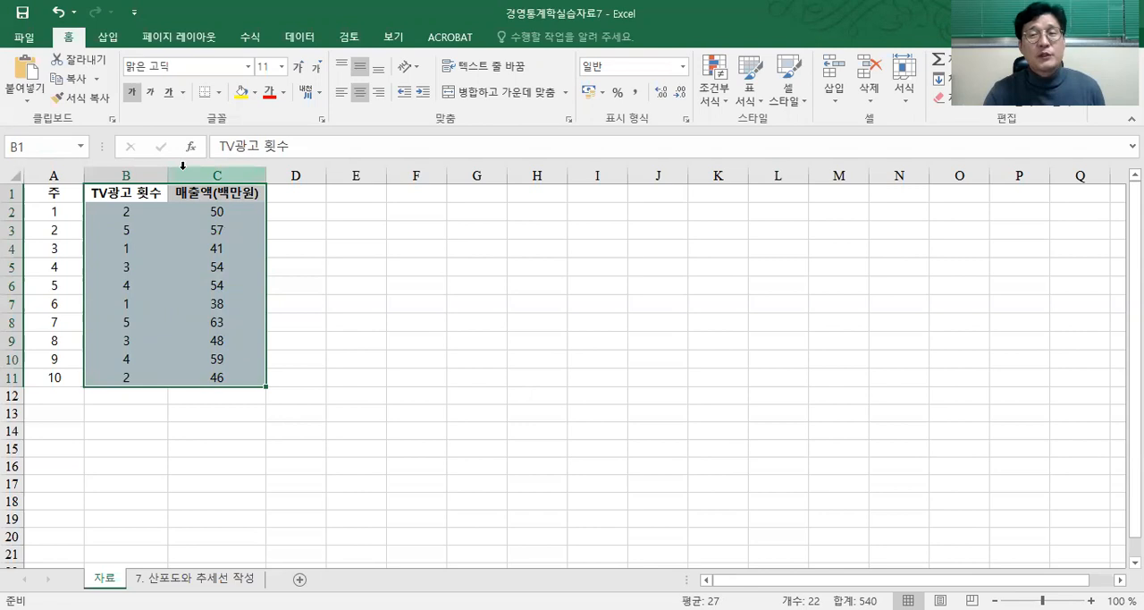
pyautogui.click(108, 38)
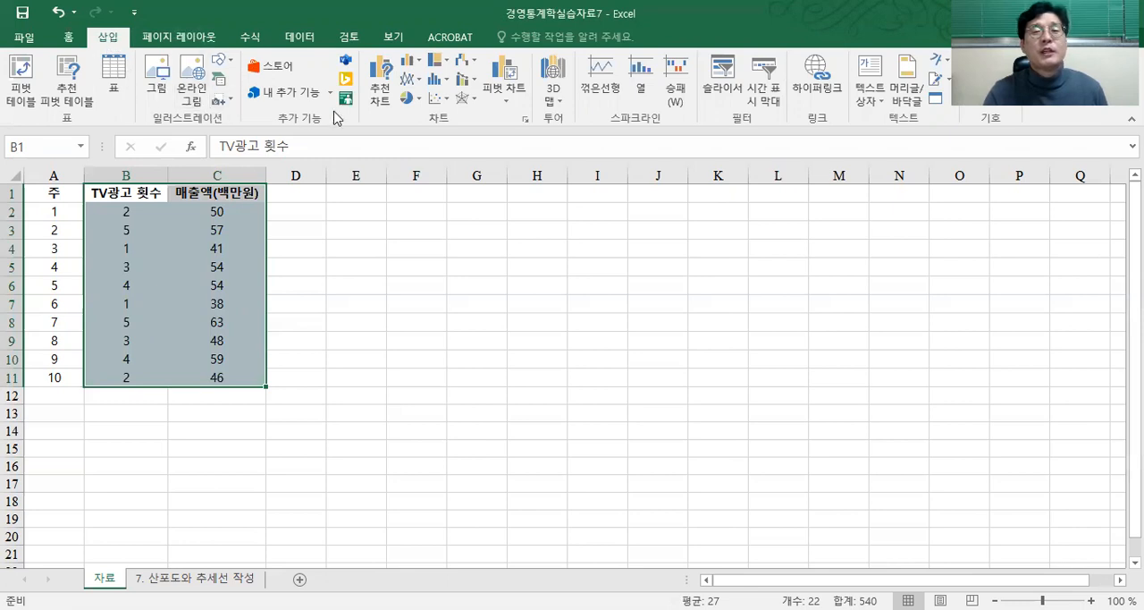
pyautogui.click(527, 121)
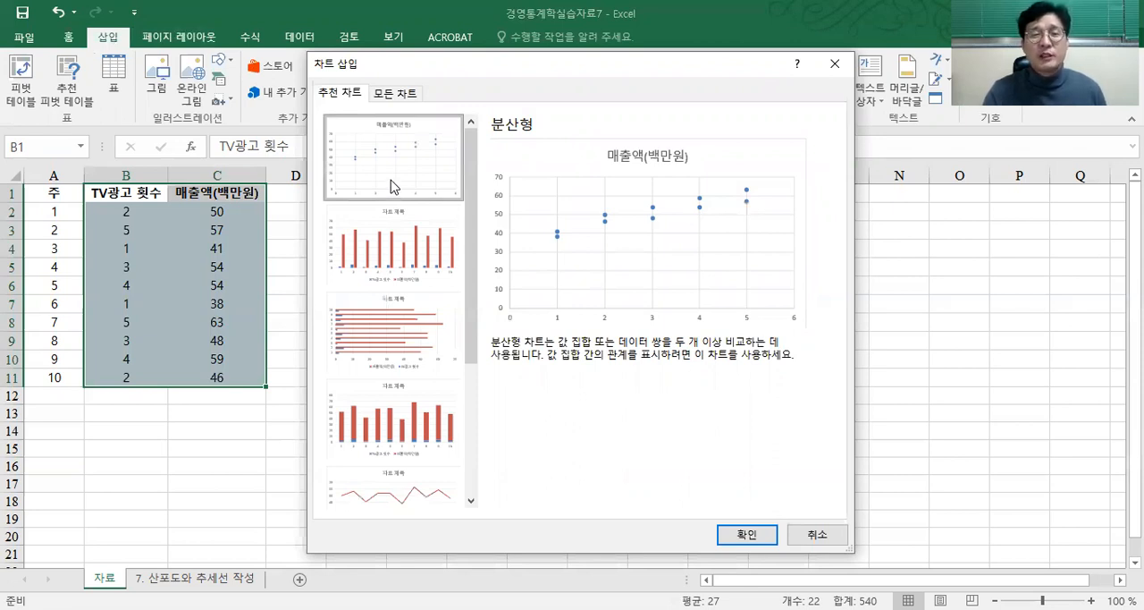
pyautogui.click(399, 253)
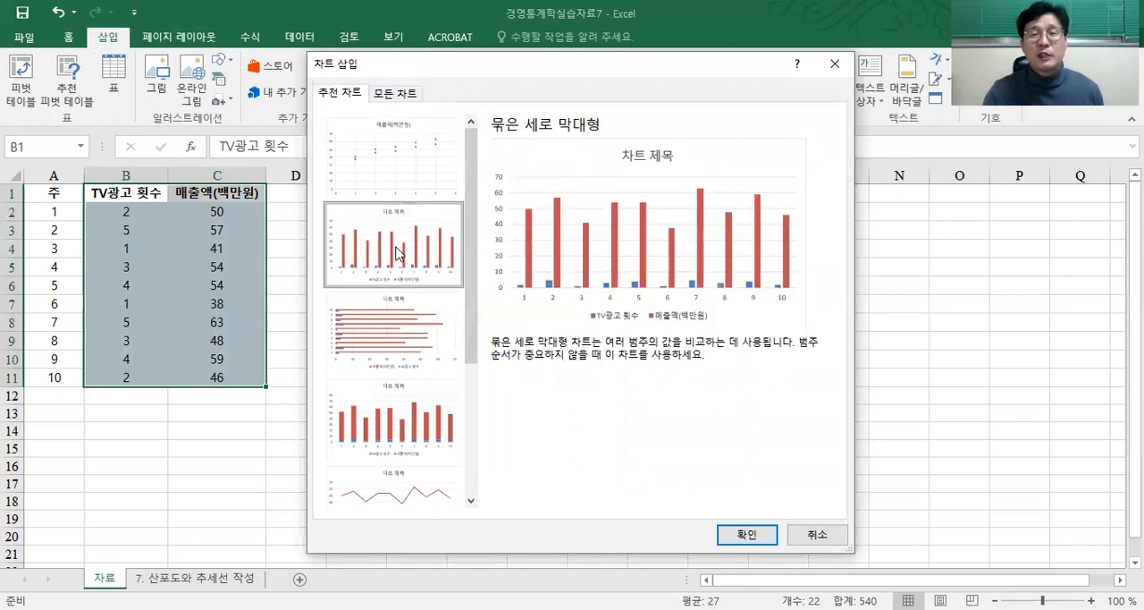
pyautogui.click(400, 320)
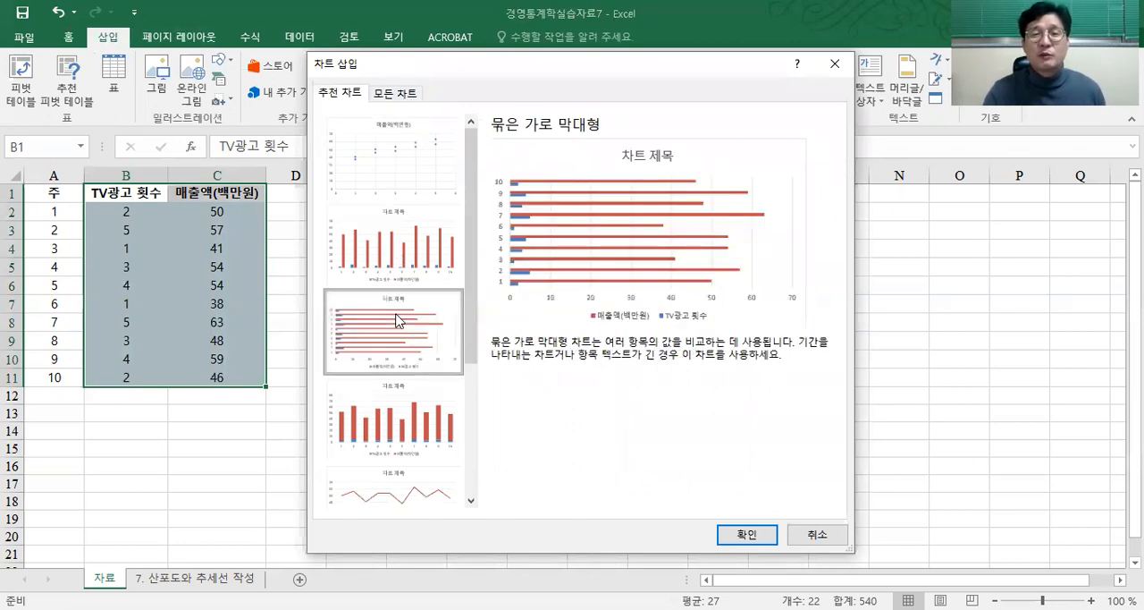
pyautogui.click(423, 420)
pyautogui.click(418, 488)
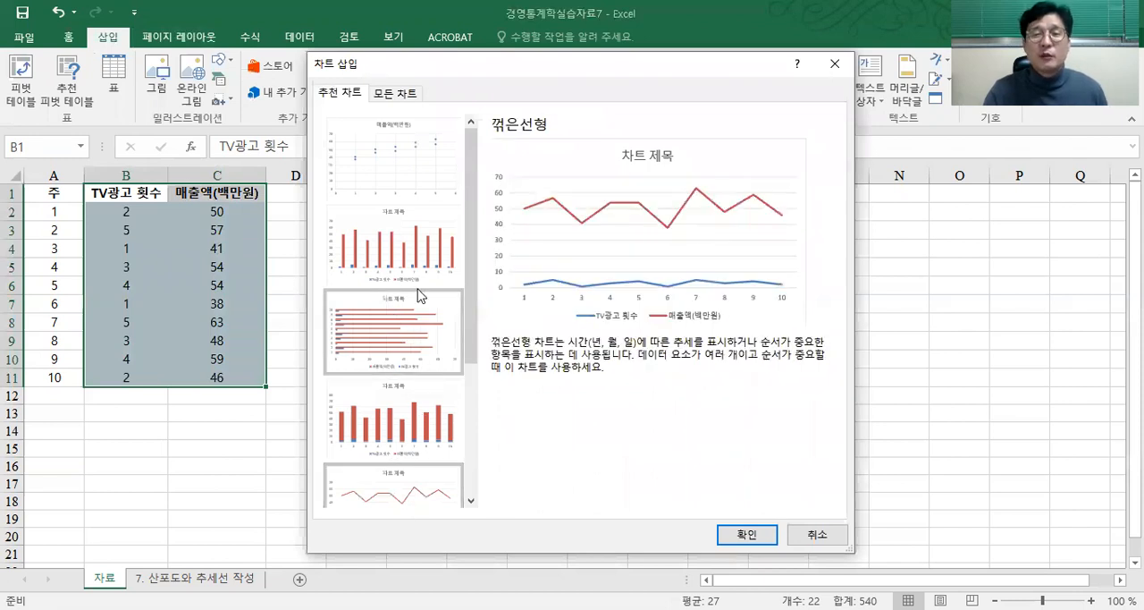
pyautogui.click(402, 162)
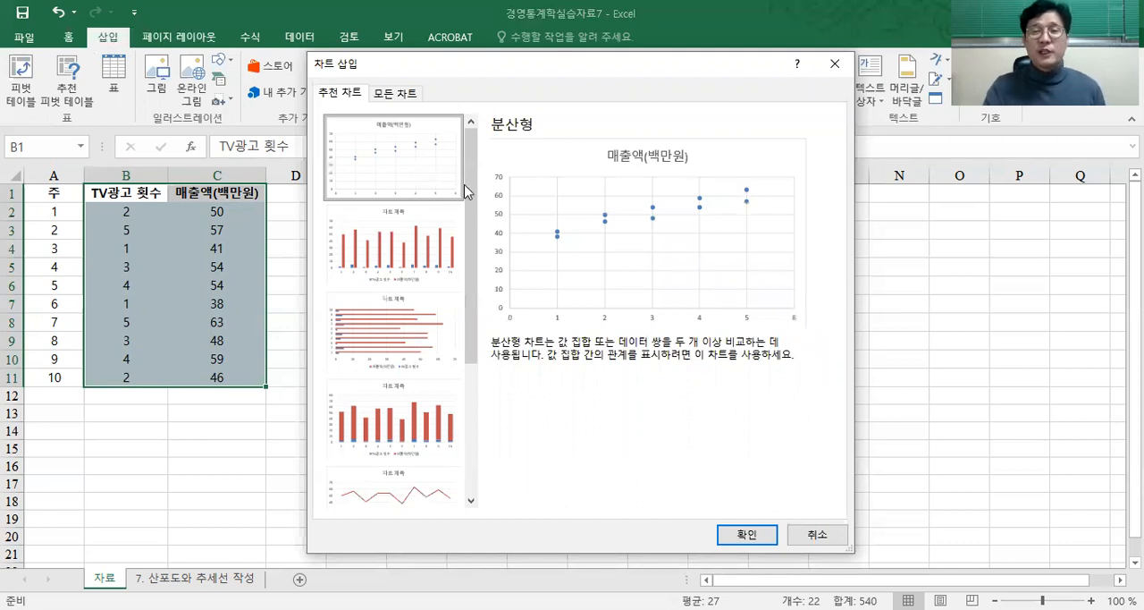
pyautogui.click(740, 545)
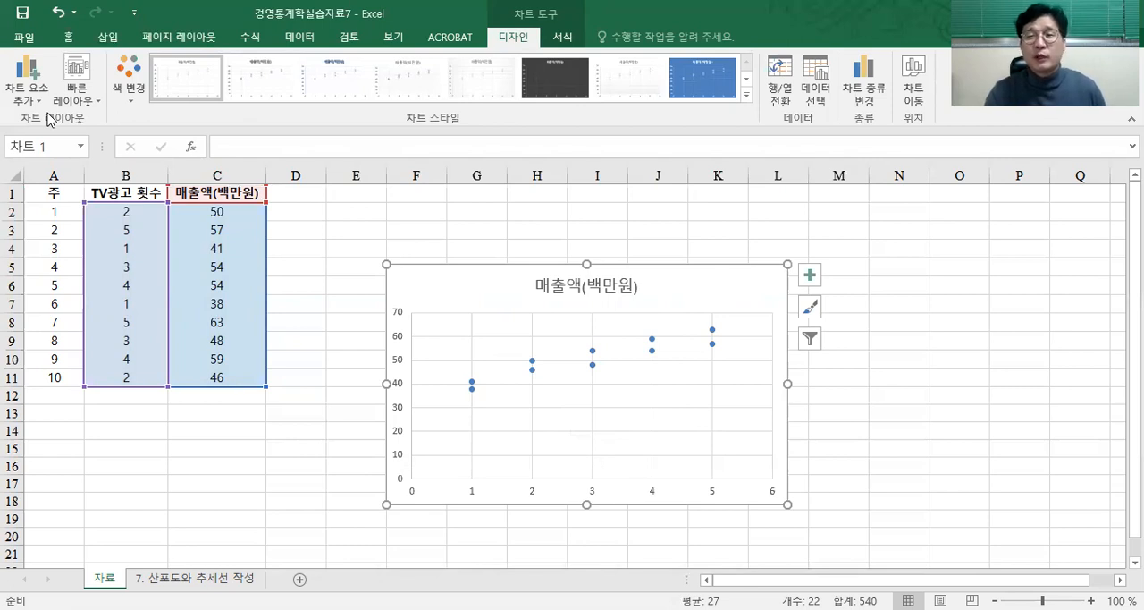
# Step: Add a linear trendline (선형) to the 매출액(백만원) scatter chart
pyautogui.click(44, 109)
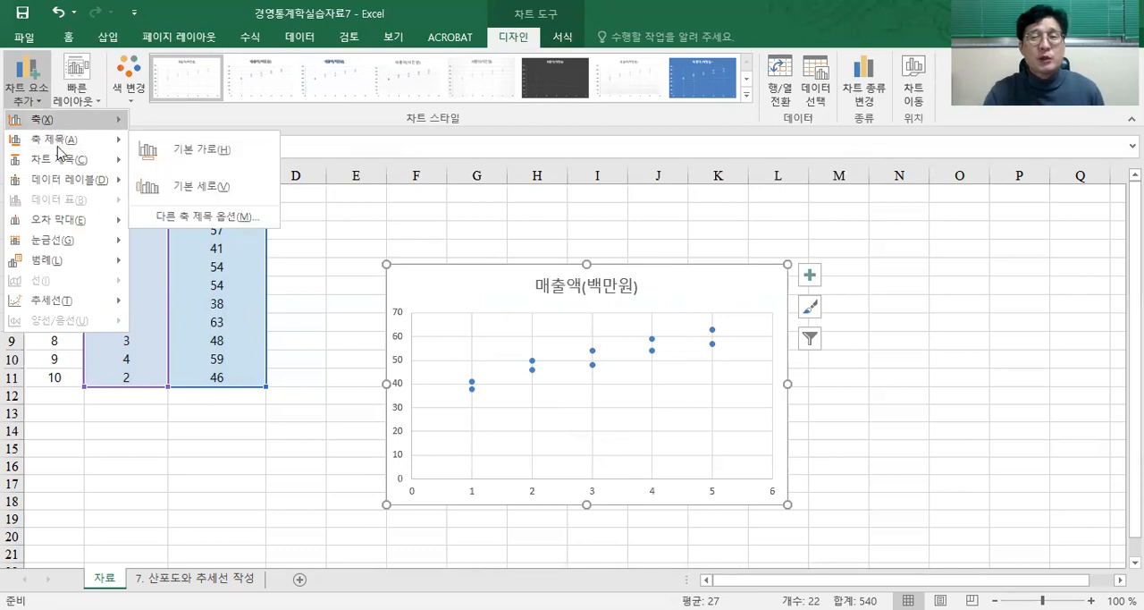
pyautogui.moveTo(63, 168)
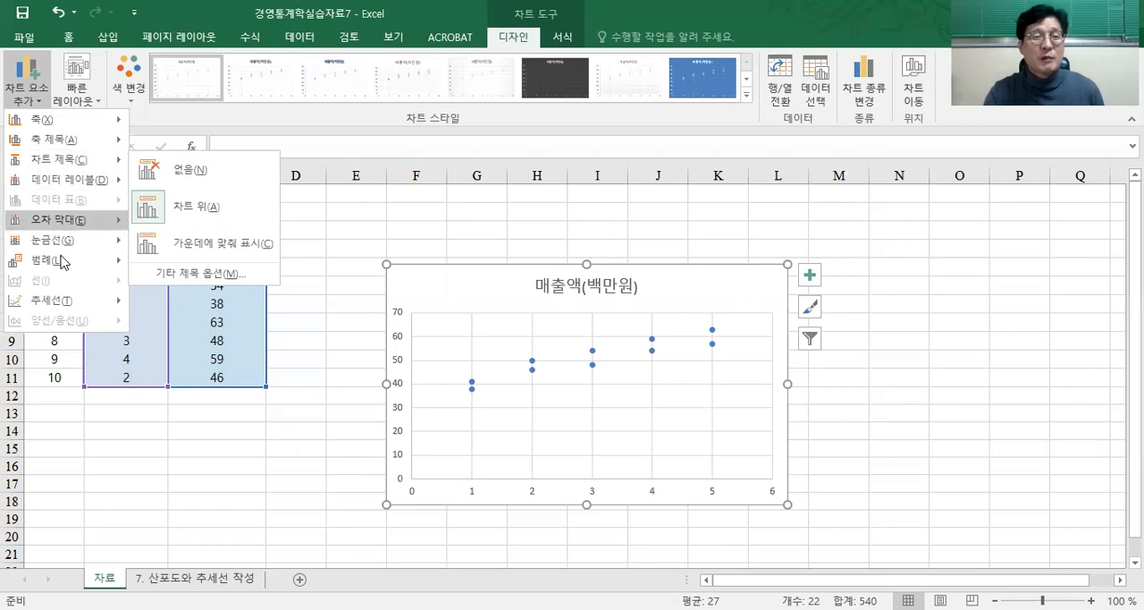
pyautogui.moveTo(61, 304)
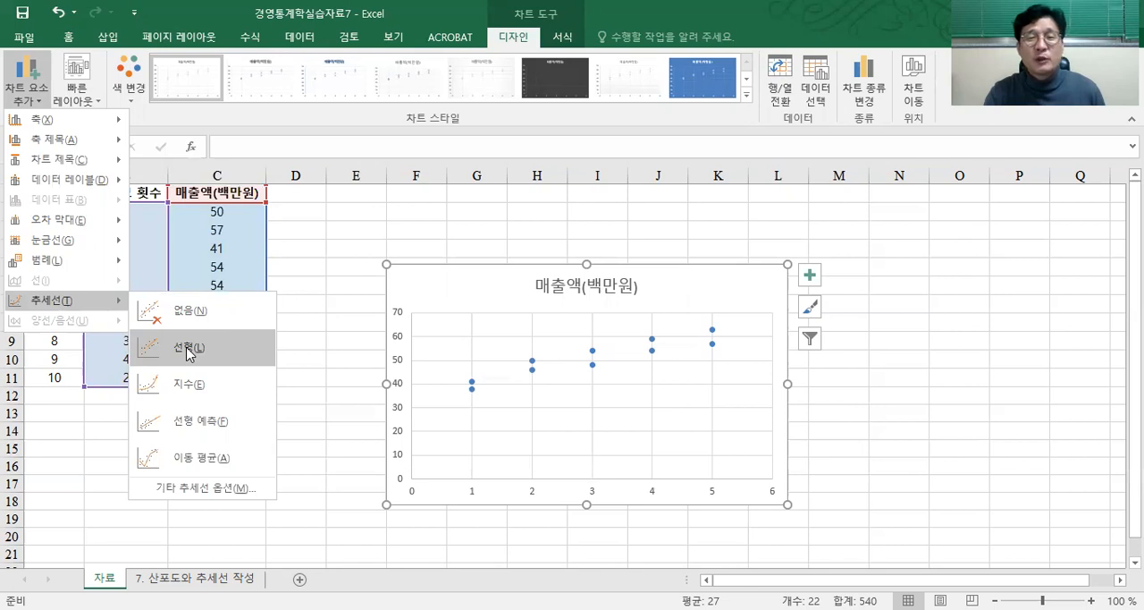
pyautogui.click(210, 349)
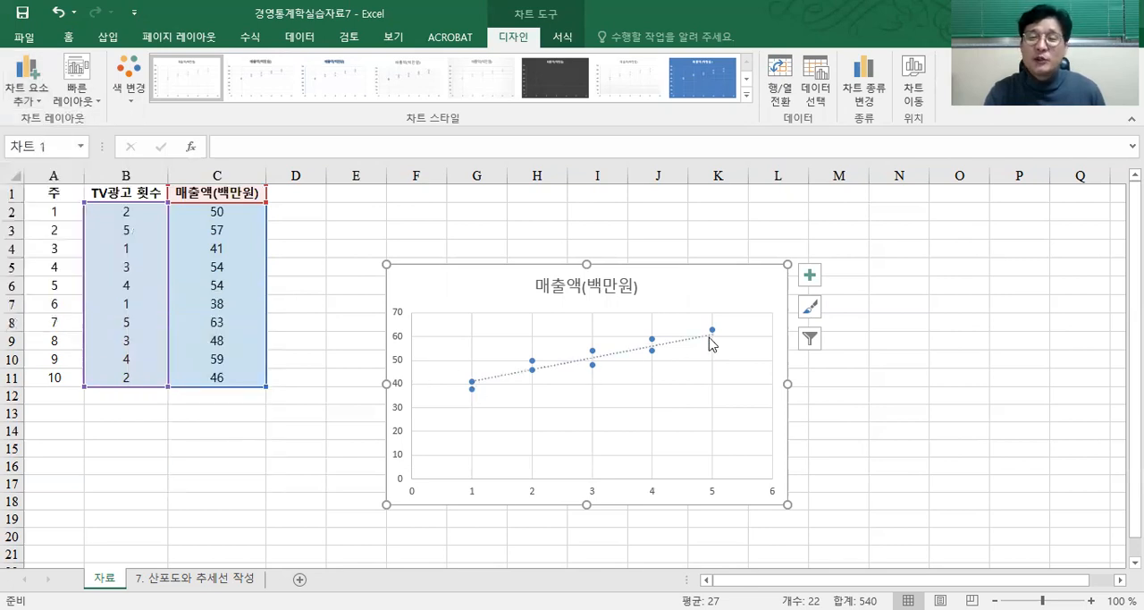
# Step: Format the chart's linear trendline as a solid line (실선) in black, with its dash type (대시 종류) set to 실선
pyautogui.click(563, 371)
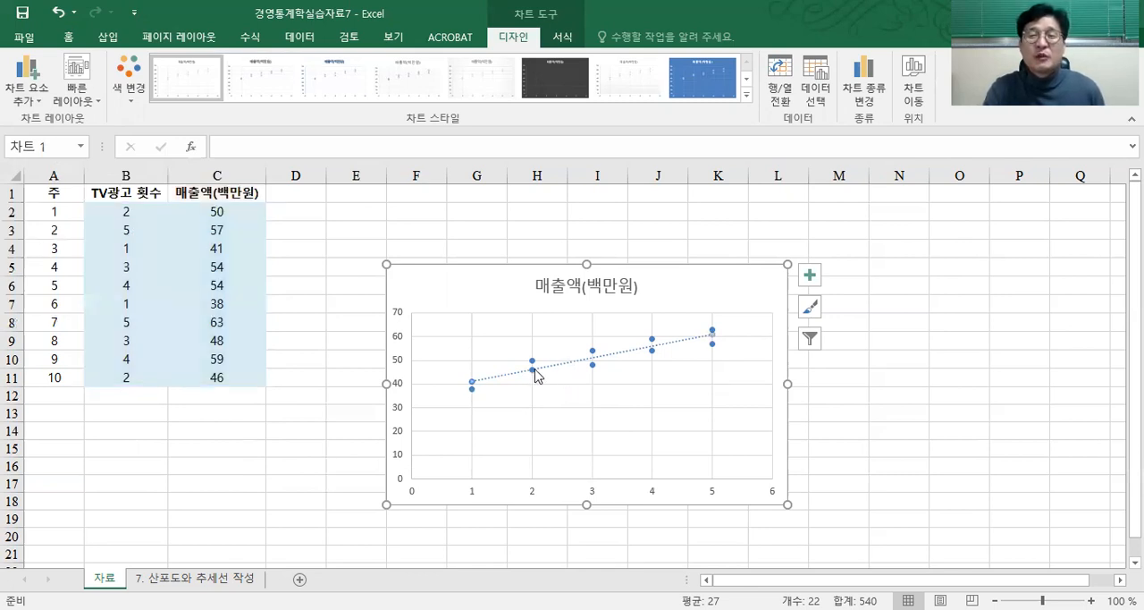
pyautogui.rightClick(638, 353)
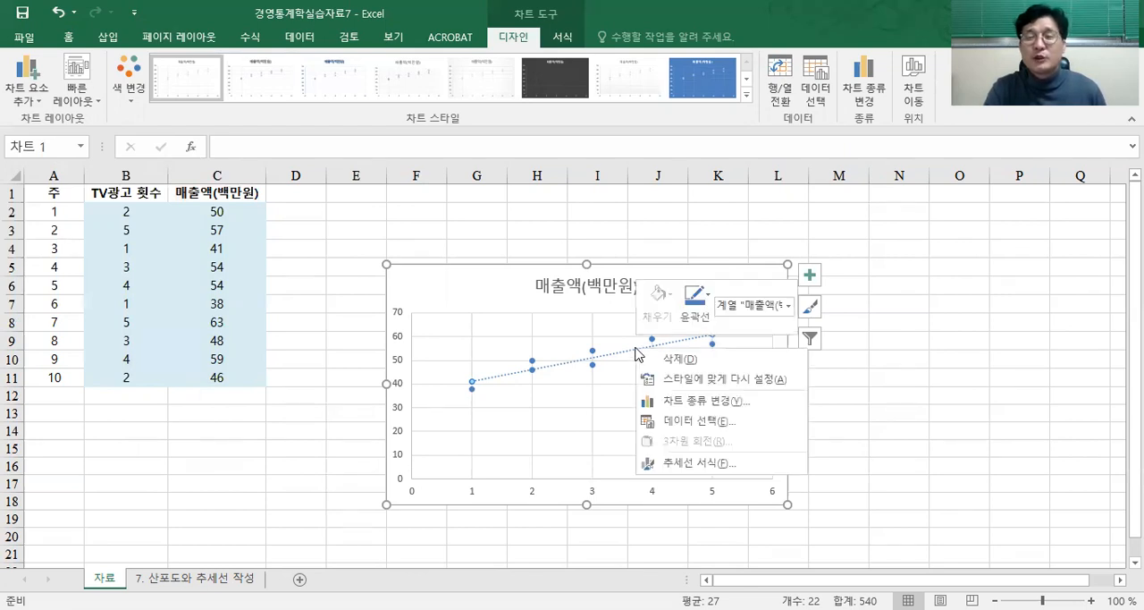
pyautogui.click(704, 464)
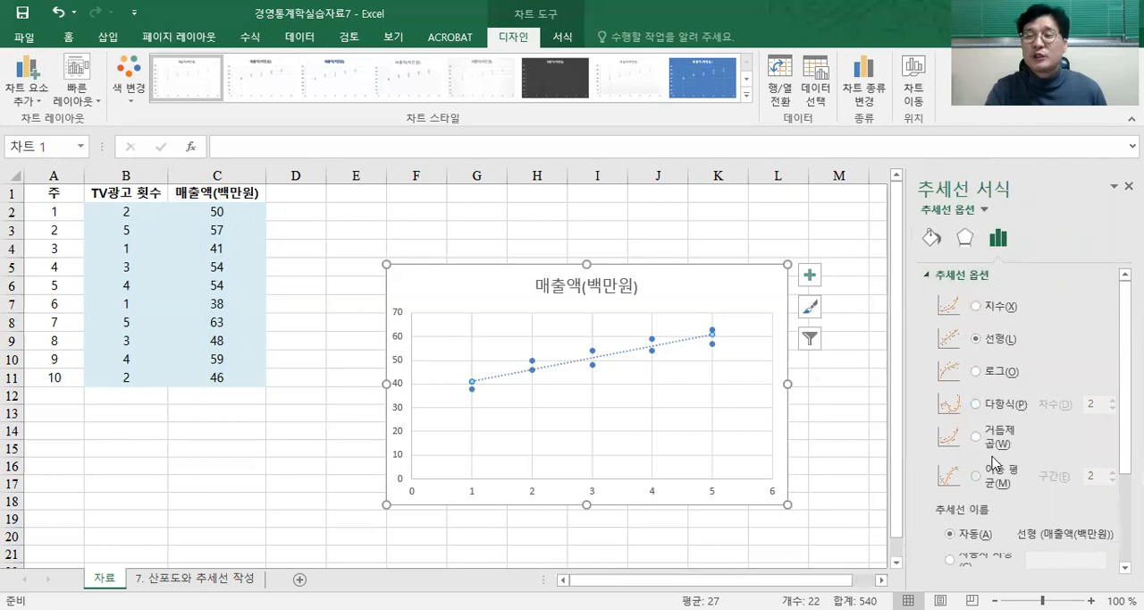
pyautogui.scroll(-4, 996, 458)
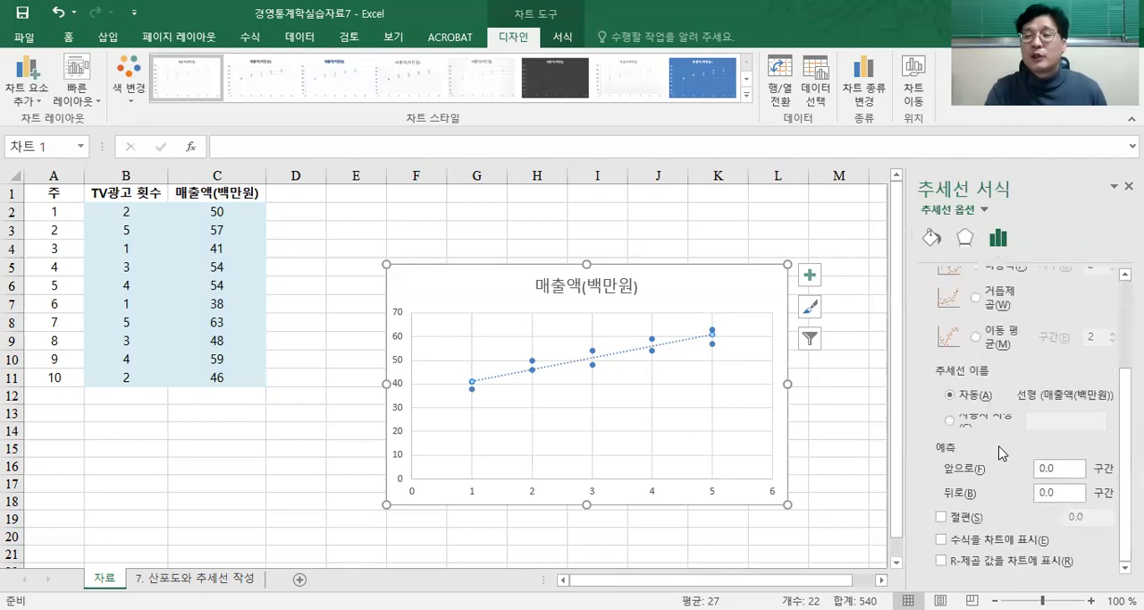
pyautogui.click(943, 235)
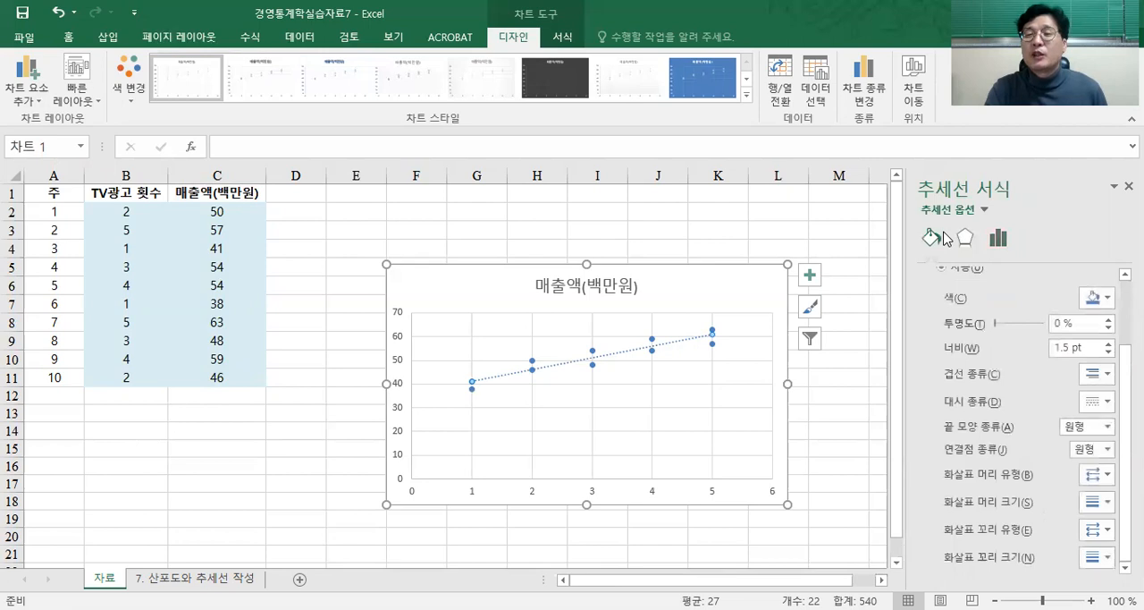
pyautogui.scroll(3, 932, 311)
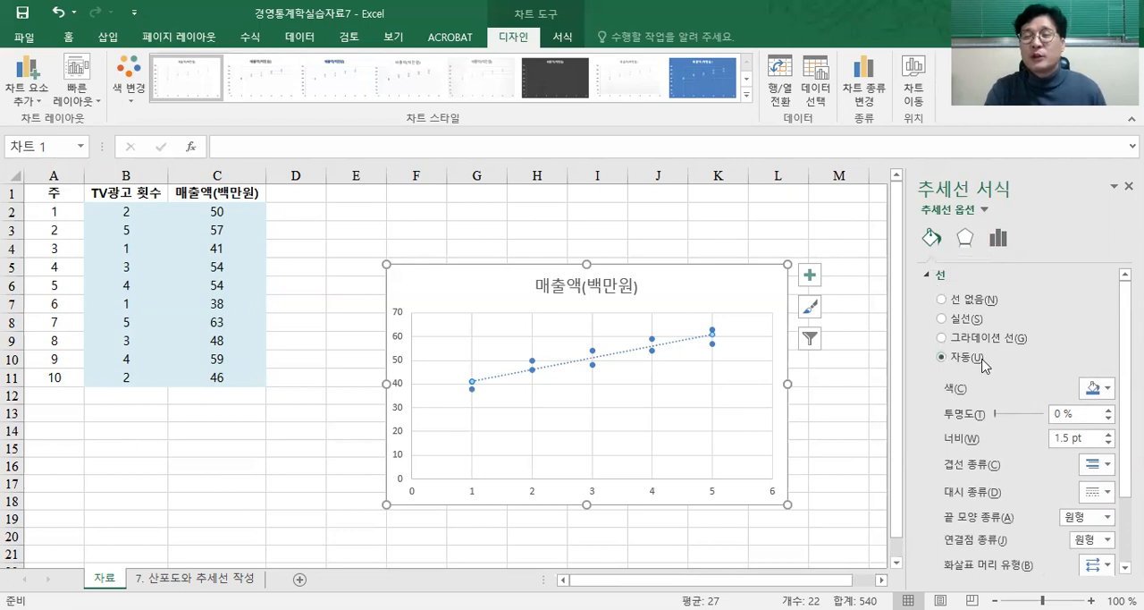
pyautogui.click(965, 319)
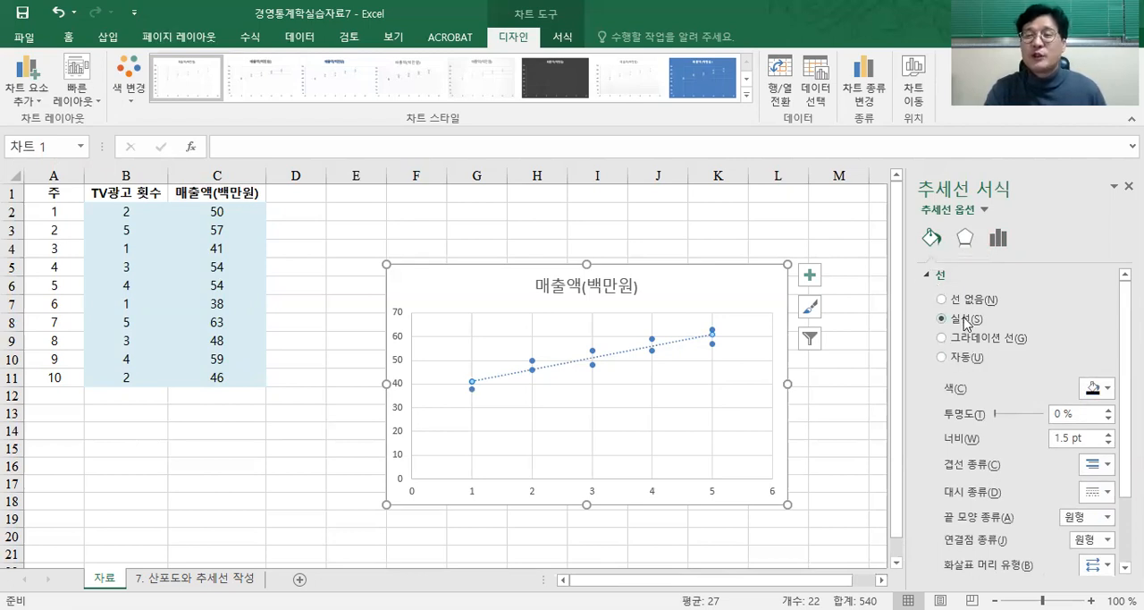
pyautogui.click(1108, 389)
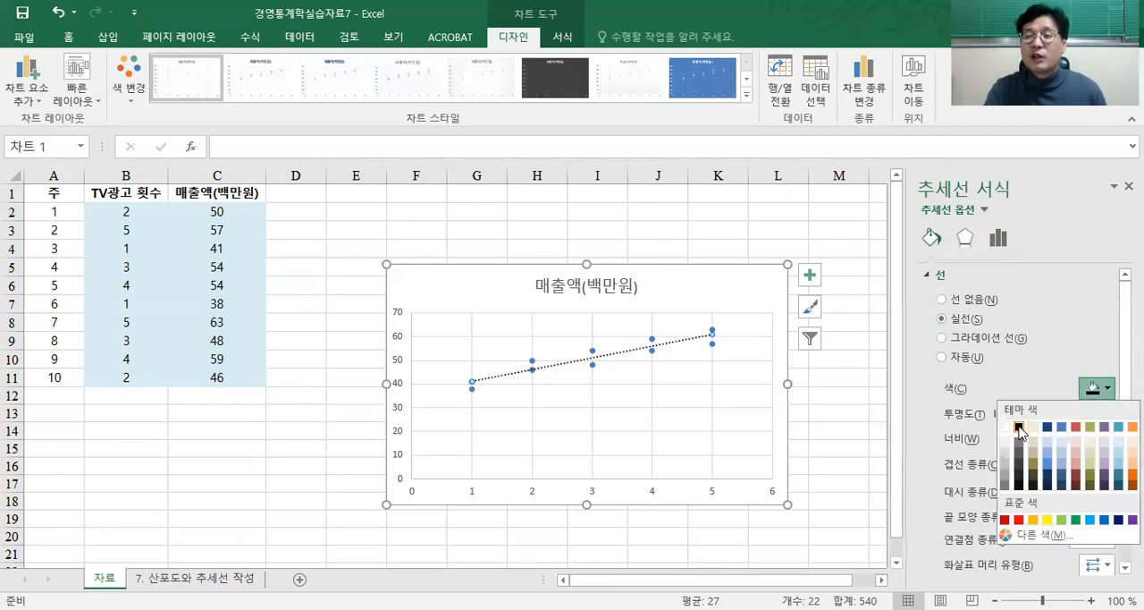
pyautogui.click(1044, 382)
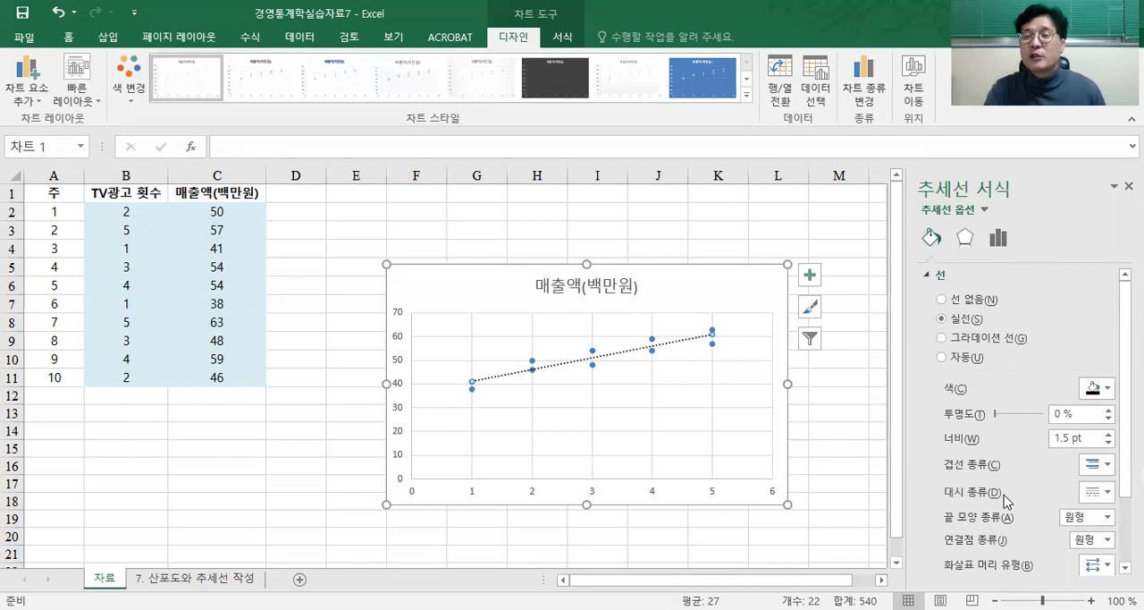
pyautogui.click(1109, 494)
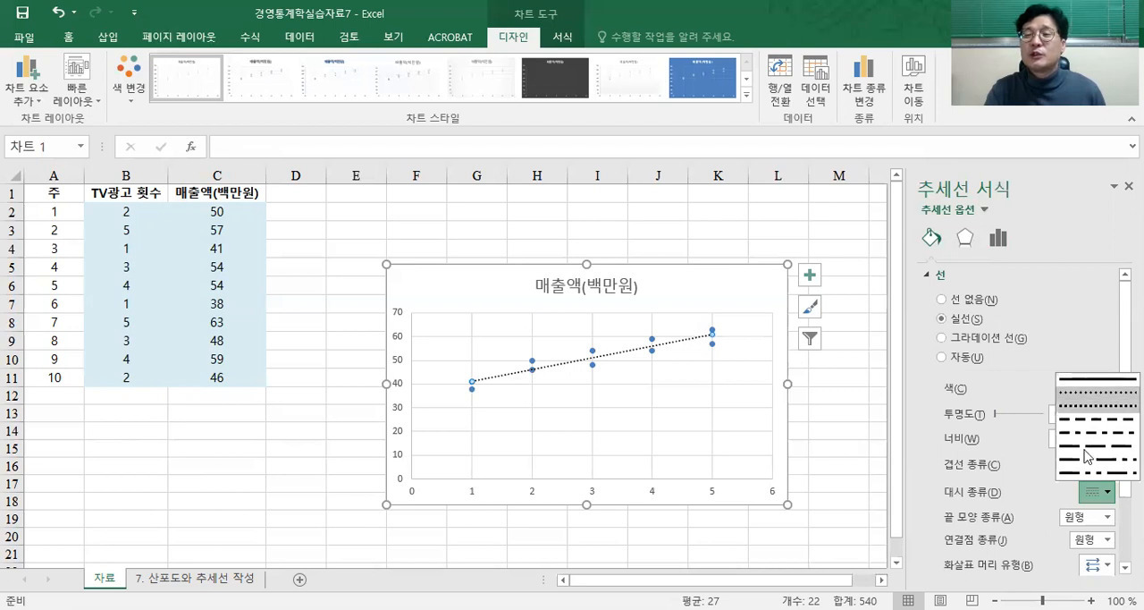
pyautogui.click(1086, 385)
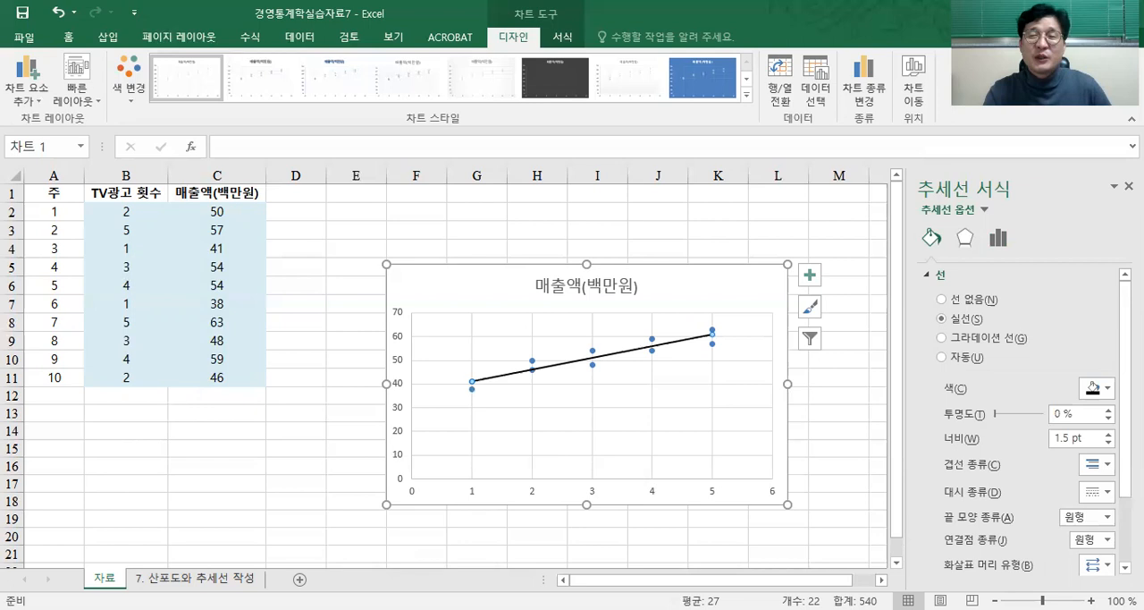
# Step: Check the finished chart on the 7. 산포도와 추세선 작성 sheet and set the vertical axis minimum (최소) to 35 on the 자료 sheet's chart
pyautogui.click(214, 578)
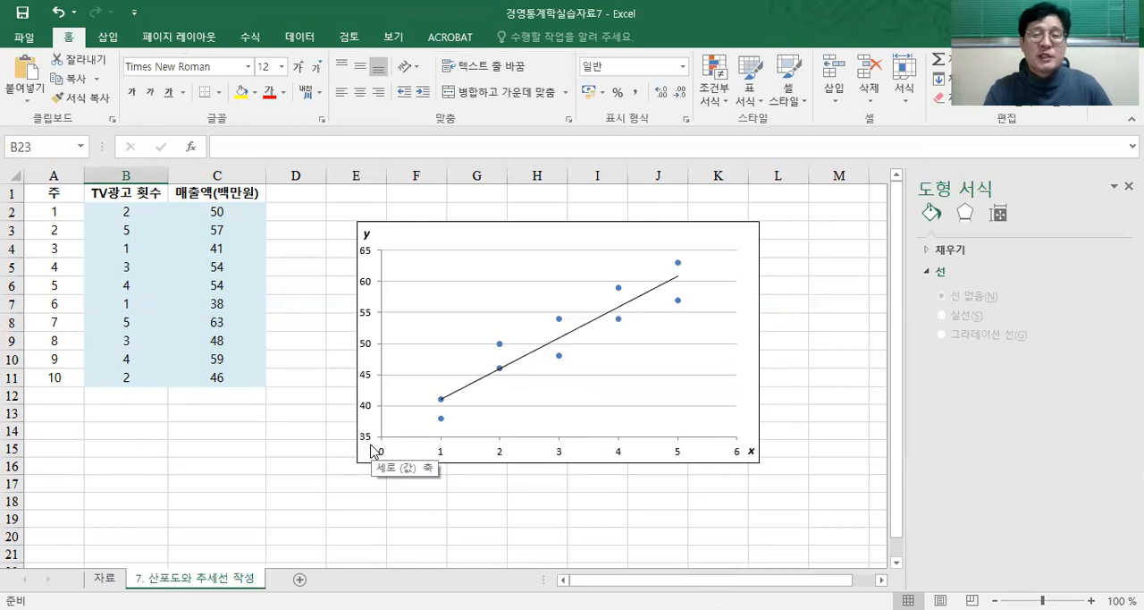
pyautogui.click(104, 577)
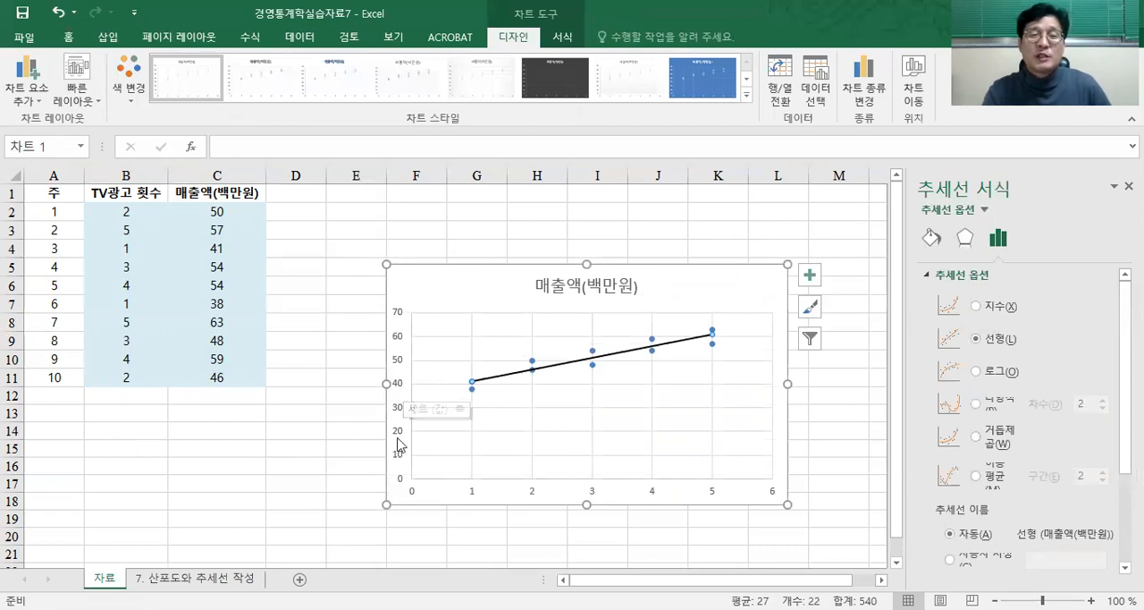
pyautogui.click(401, 390)
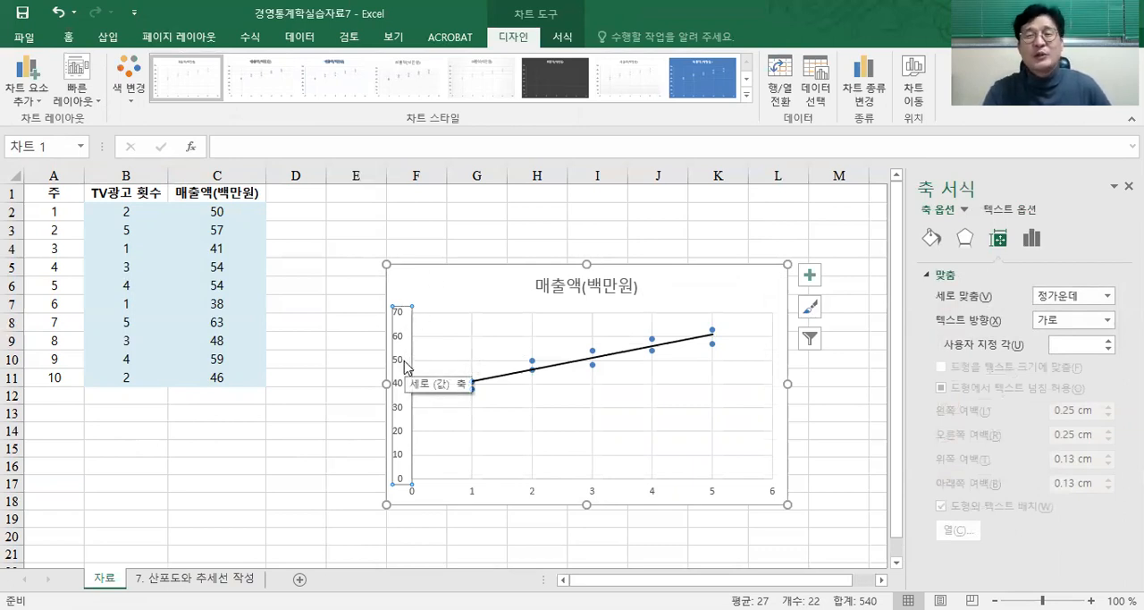
pyautogui.rightClick(405, 366)
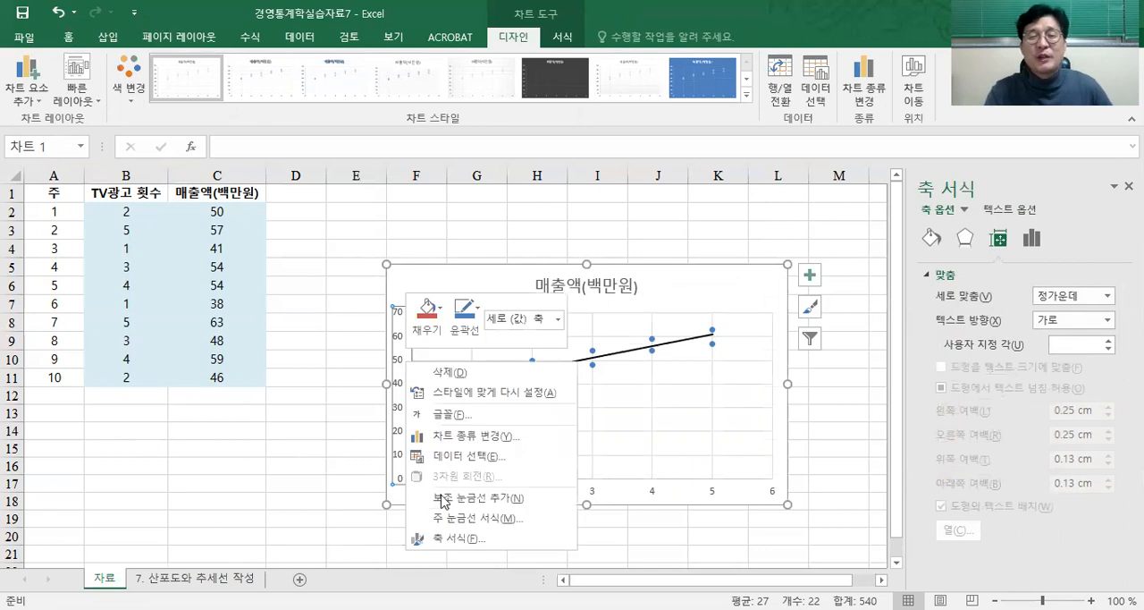
pyautogui.click(452, 539)
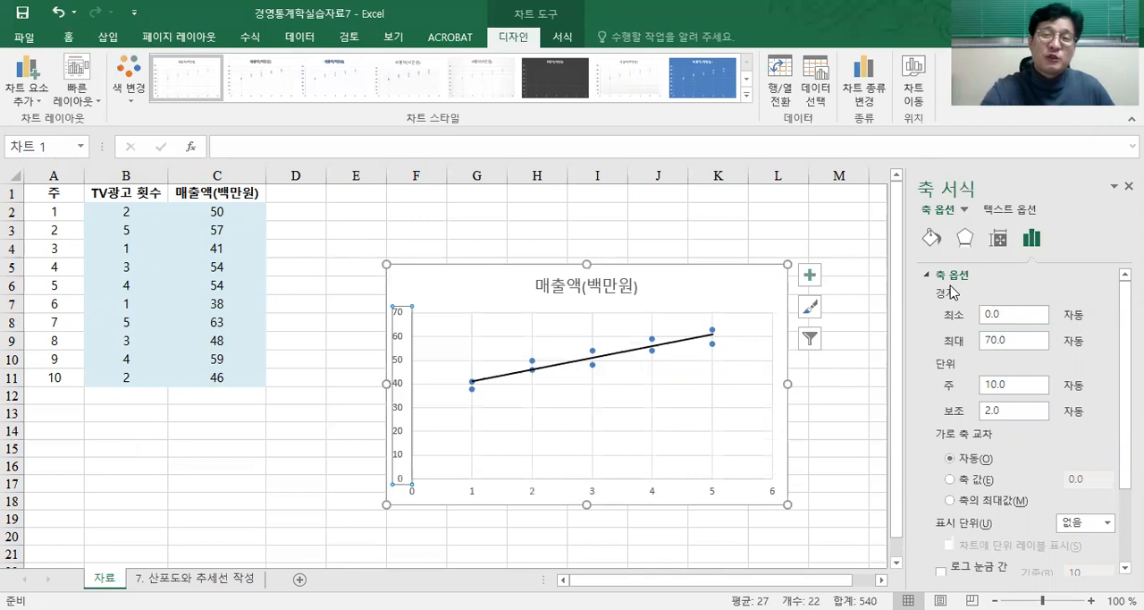
pyautogui.click(984, 315)
pyautogui.doubleClick(984, 319)
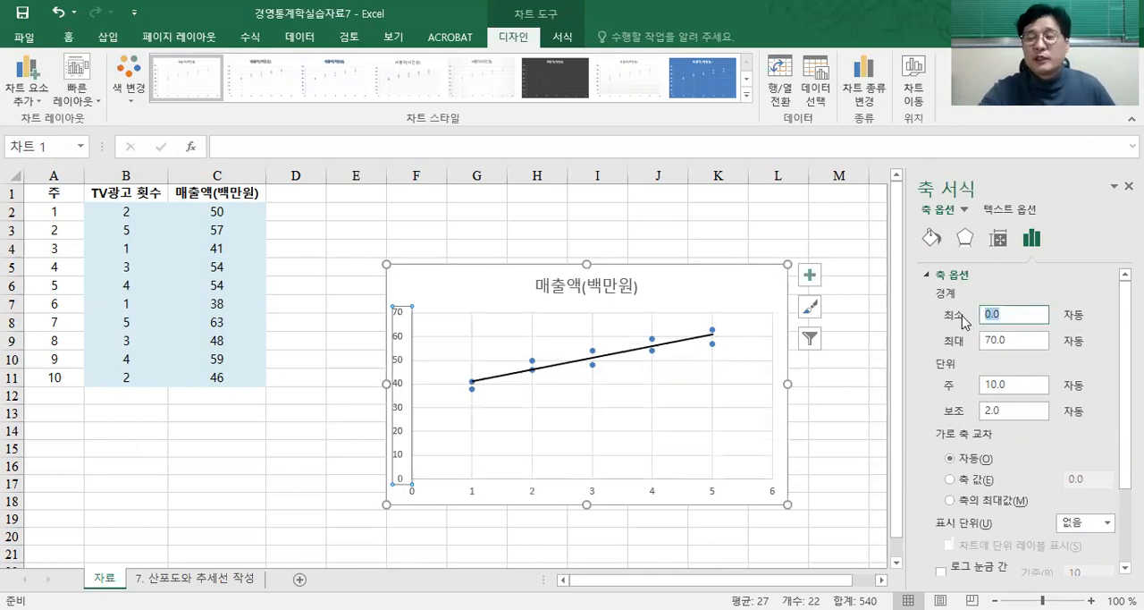
pyautogui.write('35')
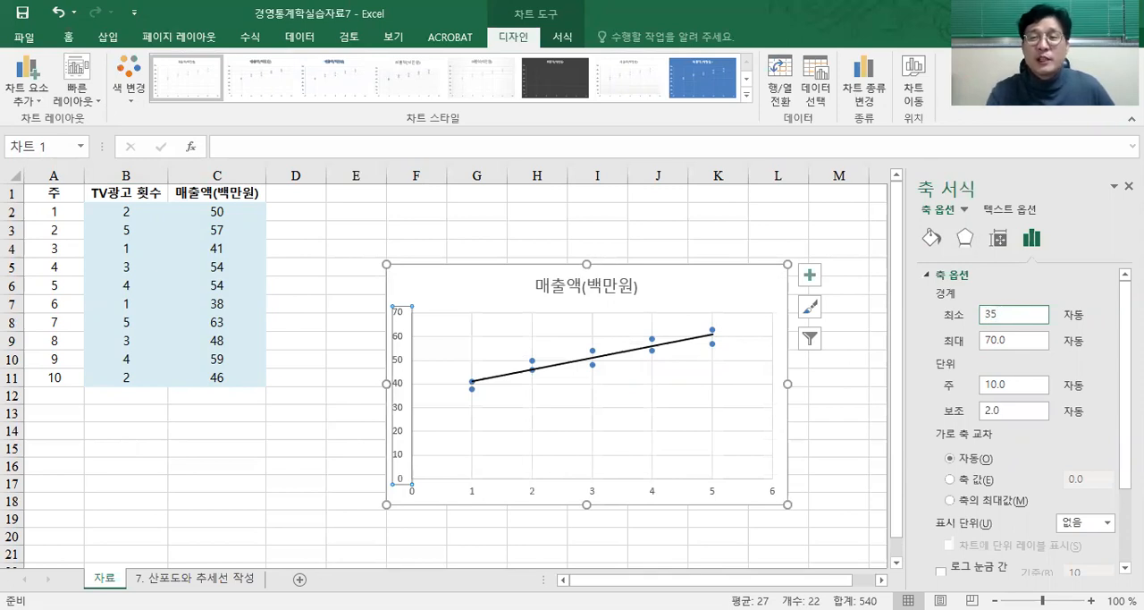
pyautogui.moveTo(1028, 313); pyautogui.dragTo(951, 322)
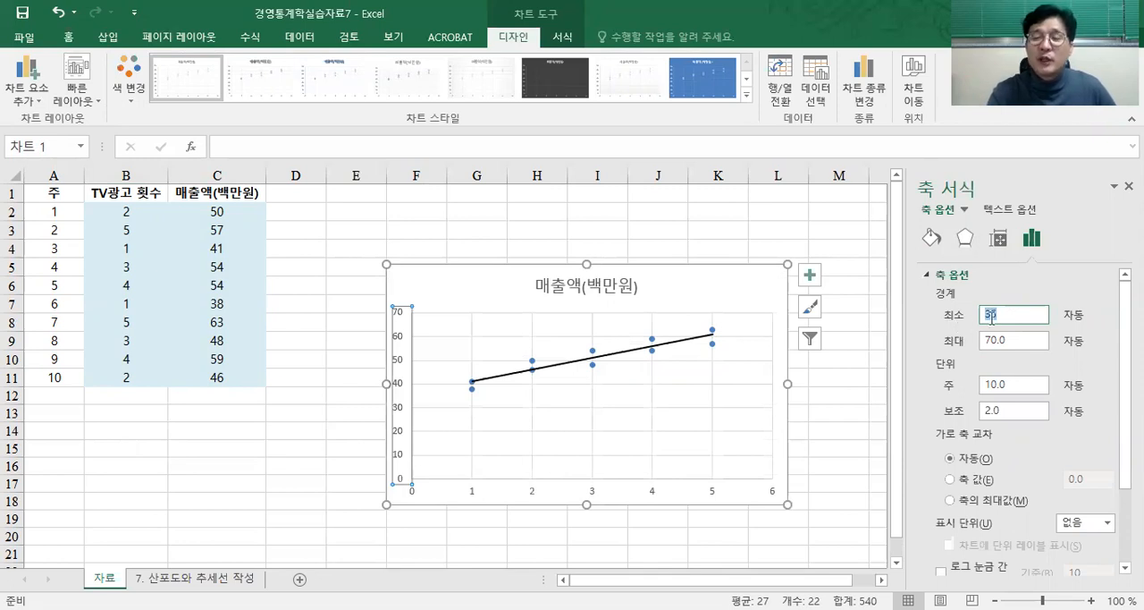
pyautogui.press('Return')
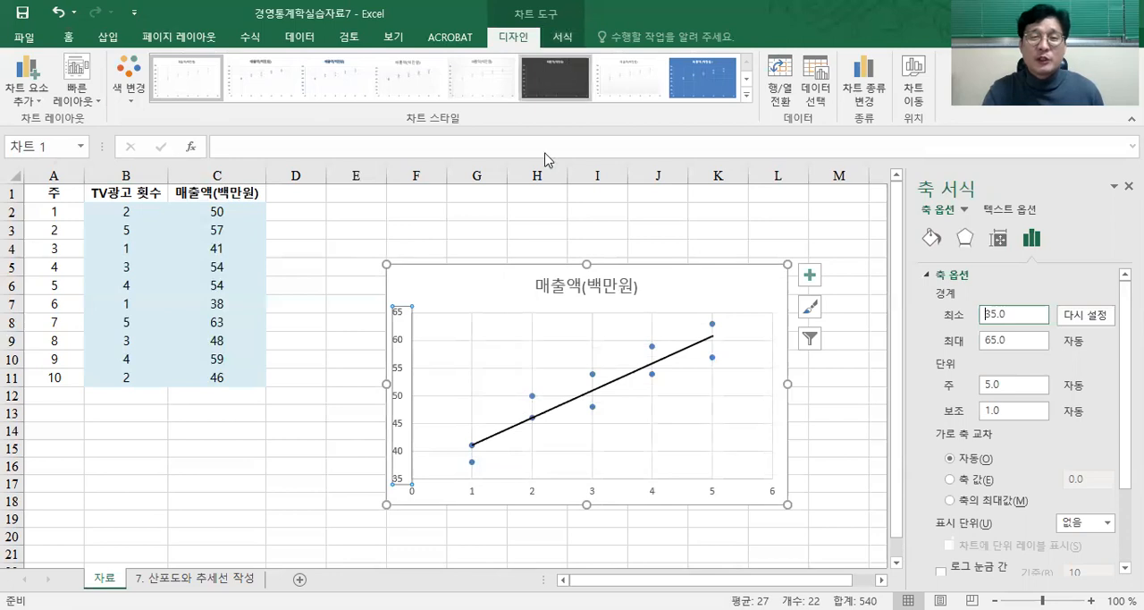
pyautogui.click(478, 213)
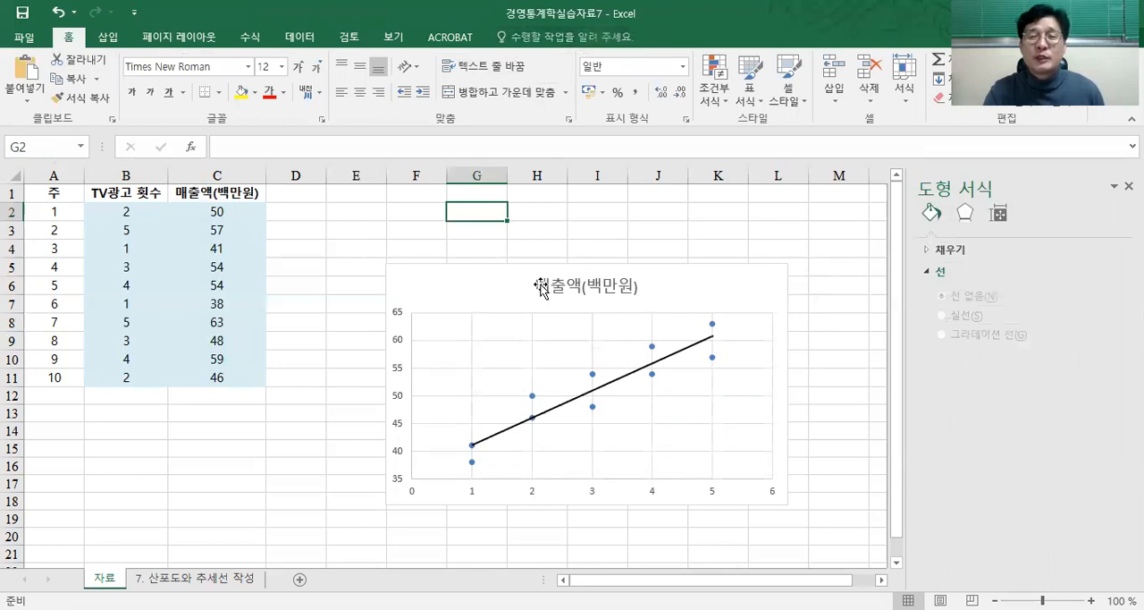
# Step: Apply the dark gradient chart style with white title text to the 매출액(백만원) scatter chart
pyautogui.click(485, 283)
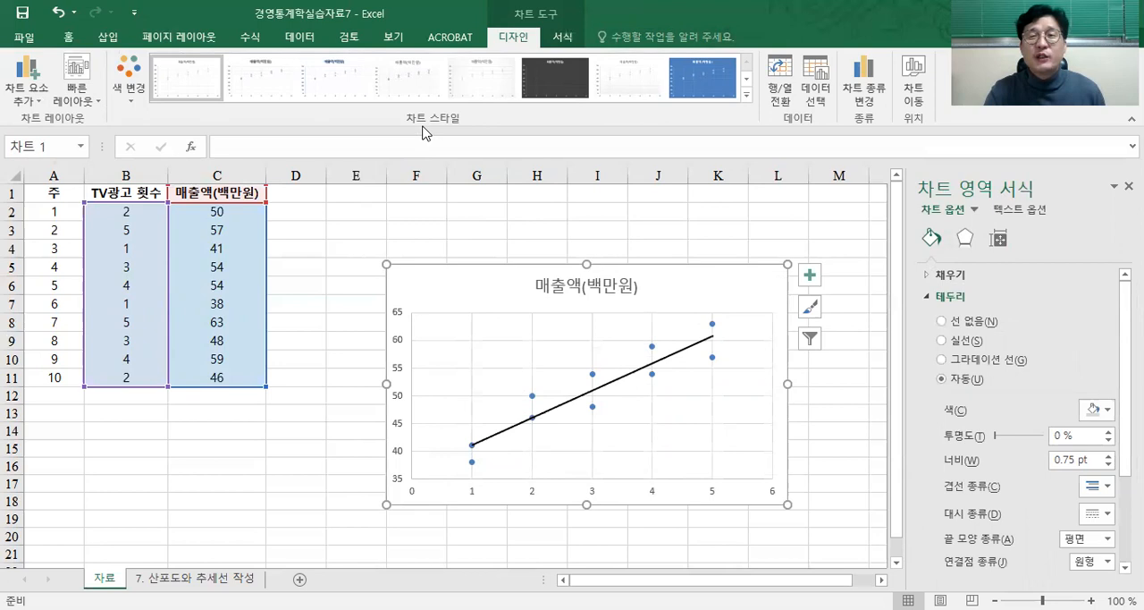
pyautogui.click(746, 79)
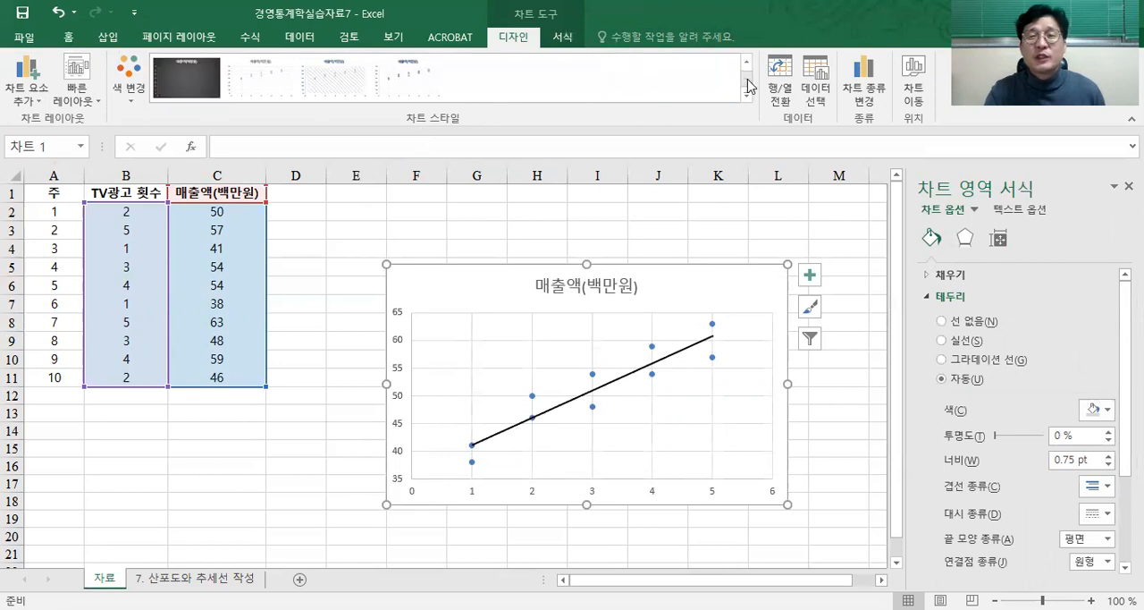
pyautogui.click(186, 79)
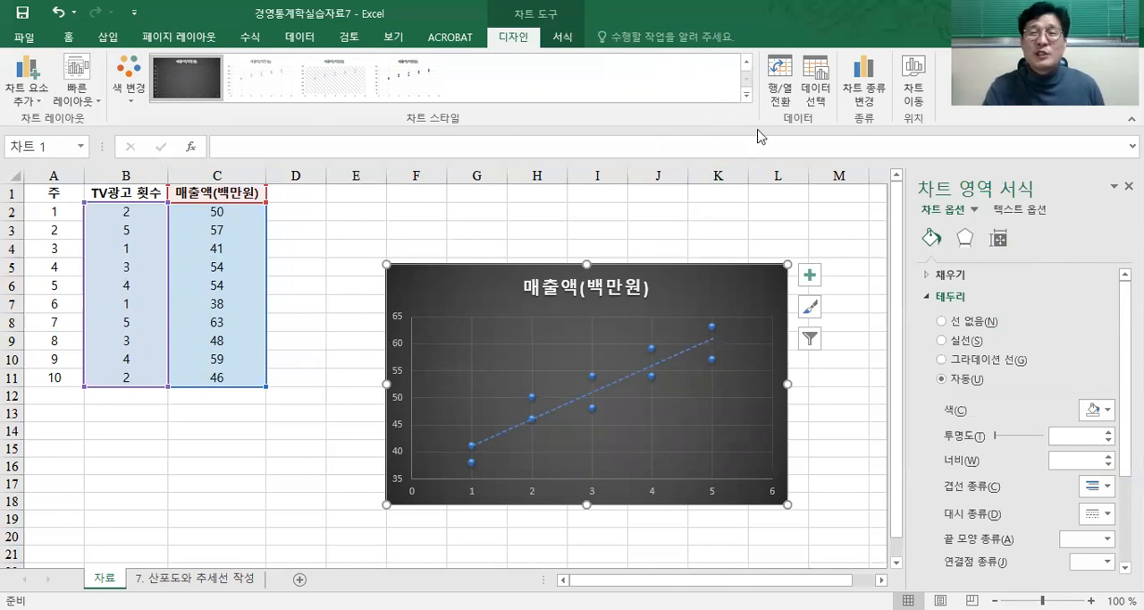
# Step: Change the scatter chart to the fifth chart style, with a light grey gradient background and a thick pale trendline
pyautogui.click(749, 69)
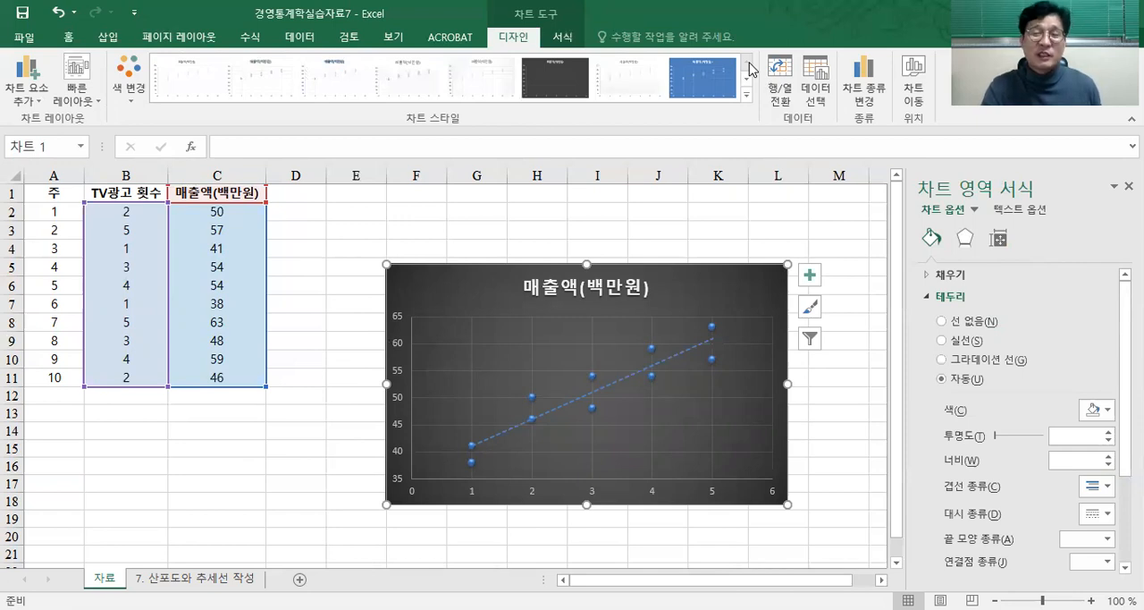
pyautogui.click(476, 90)
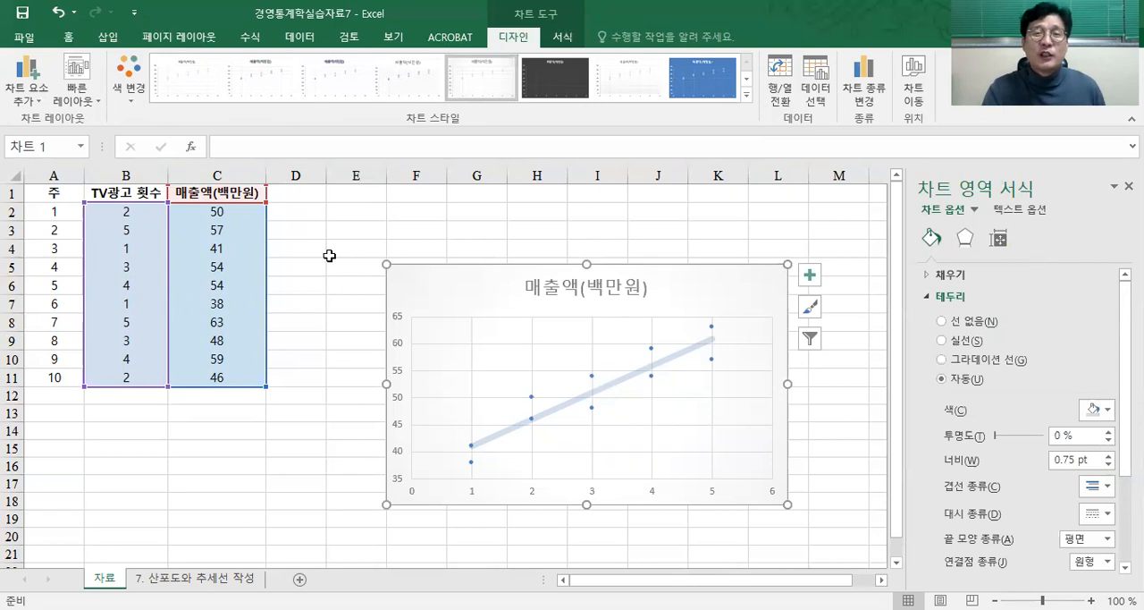
pyautogui.click(564, 37)
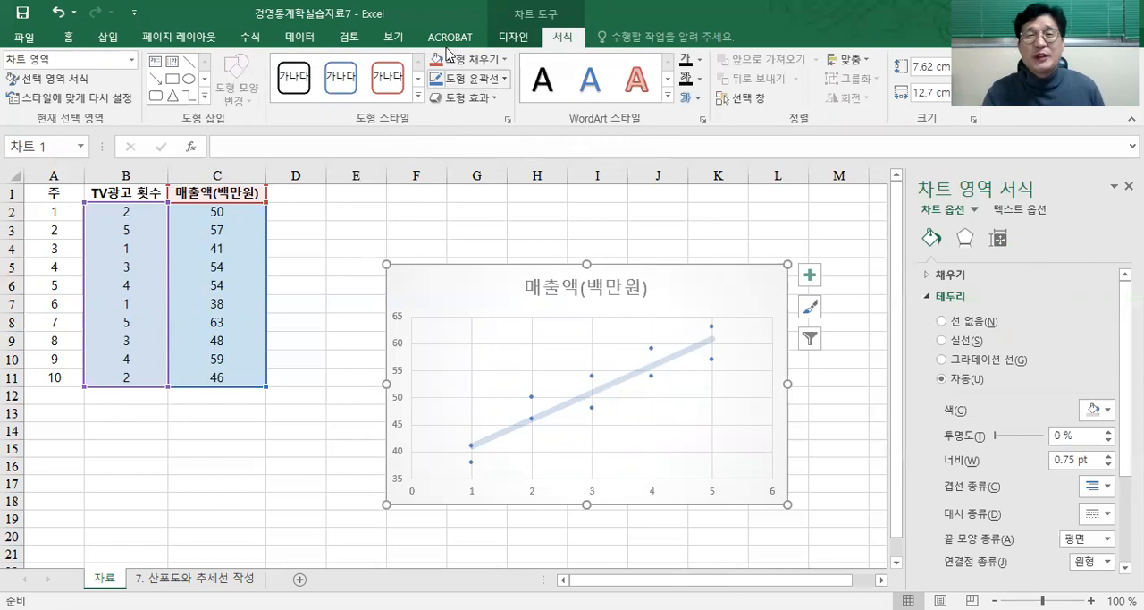
pyautogui.click(506, 39)
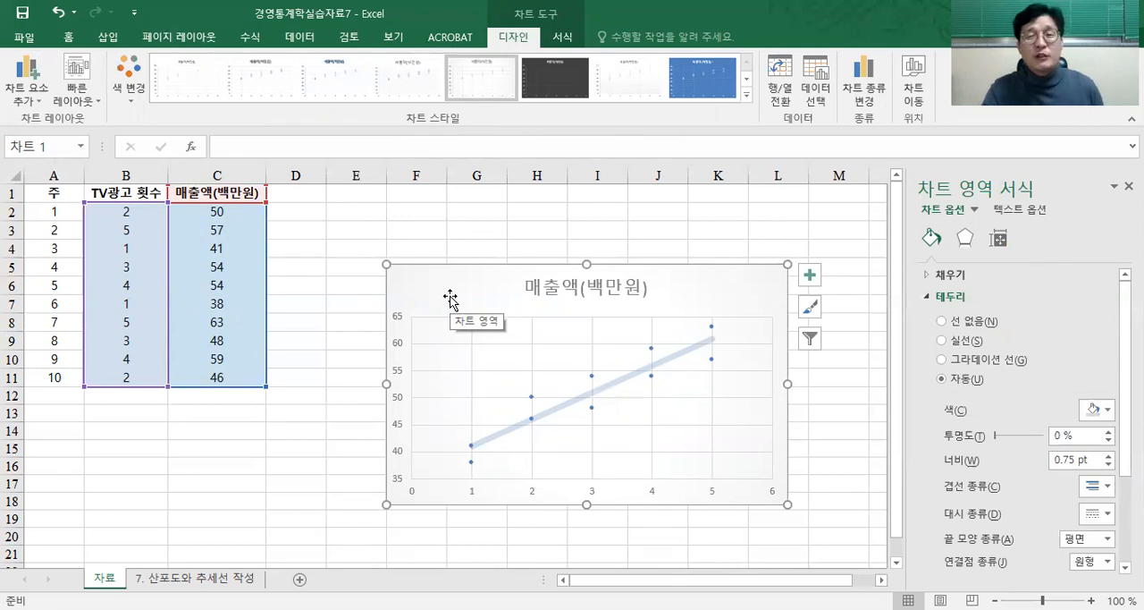
# Step: Examine the trendline's line, effect and trendline options (추세선 옵션), including the trendline types, name and forecast settings
pyautogui.click(533, 294)
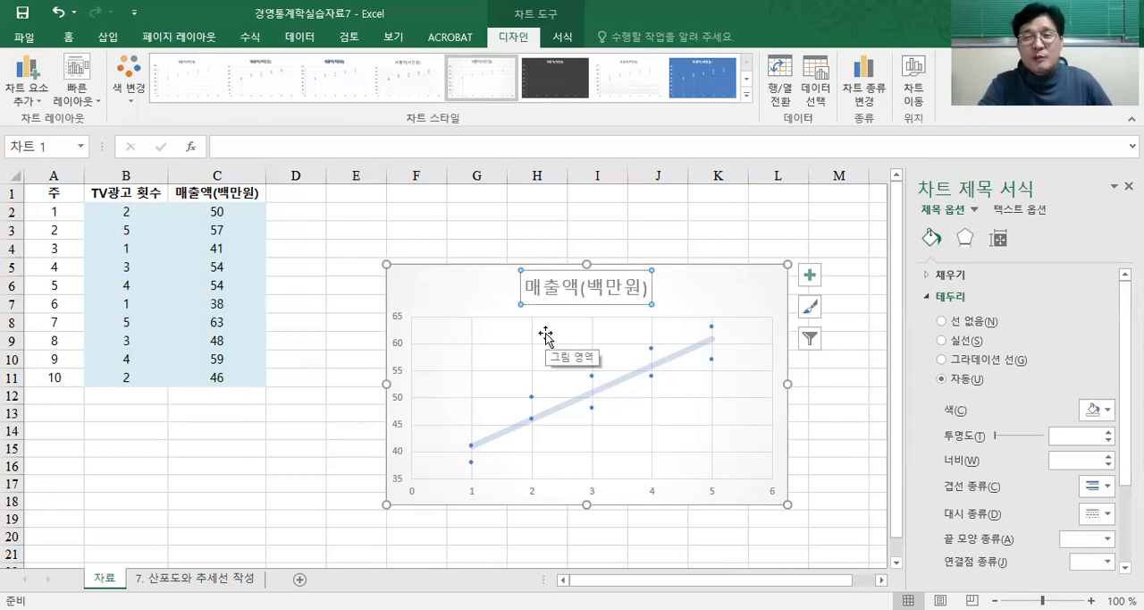
pyautogui.click(608, 393)
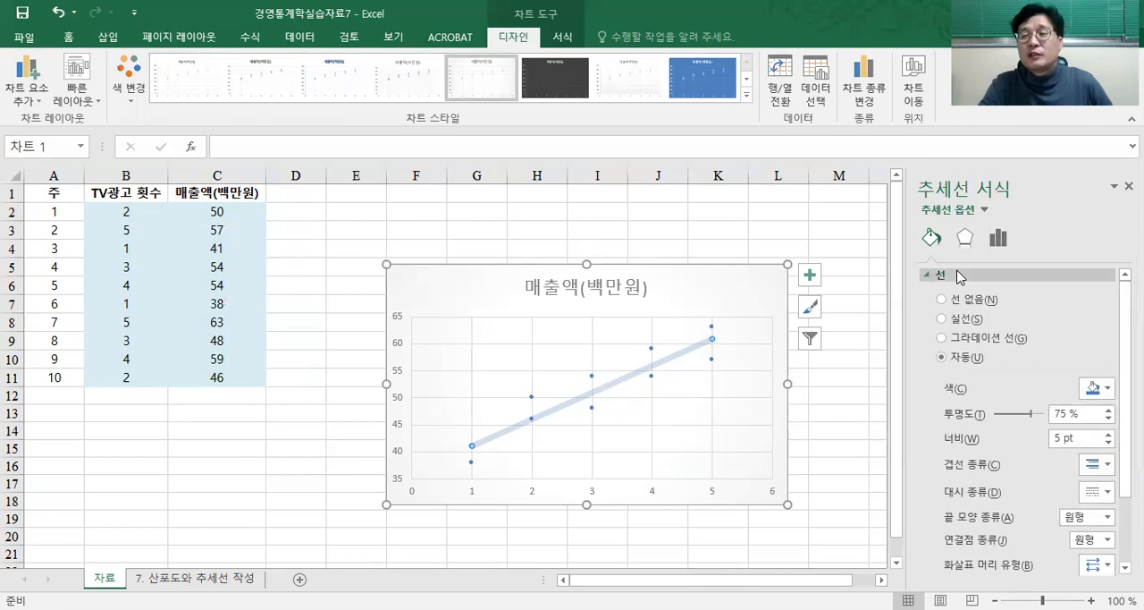
pyautogui.click(967, 243)
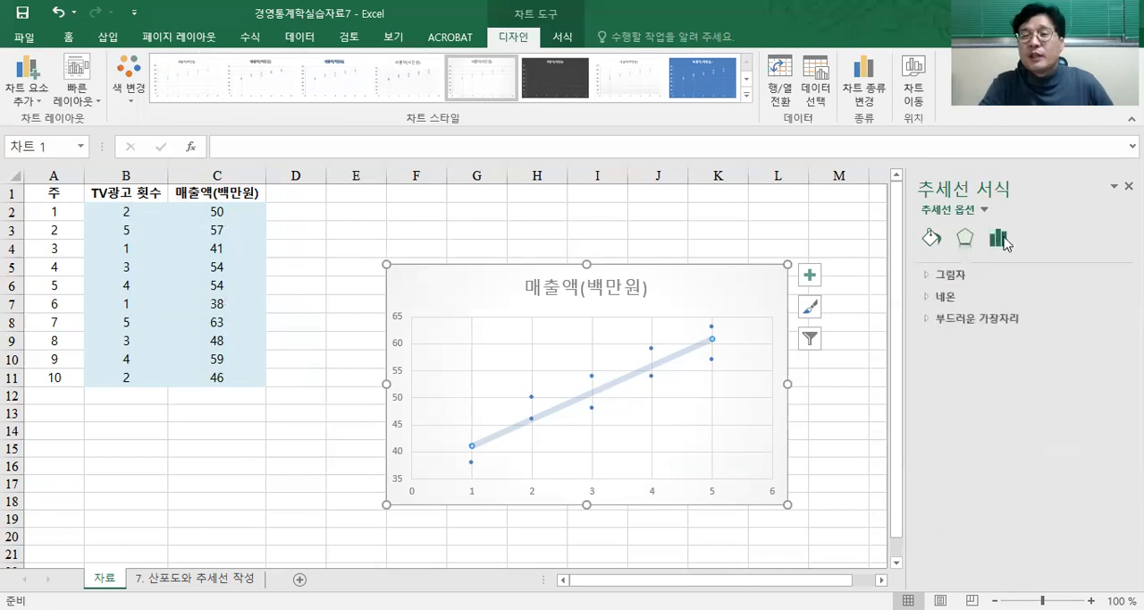
pyautogui.click(1000, 239)
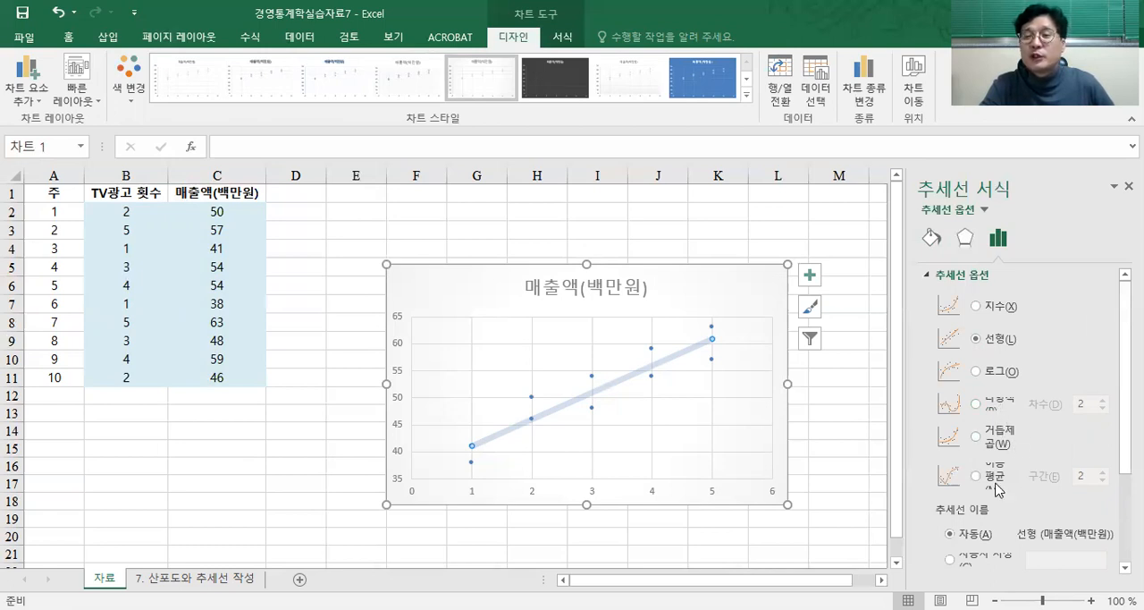
pyautogui.scroll(-2, 1124, 376)
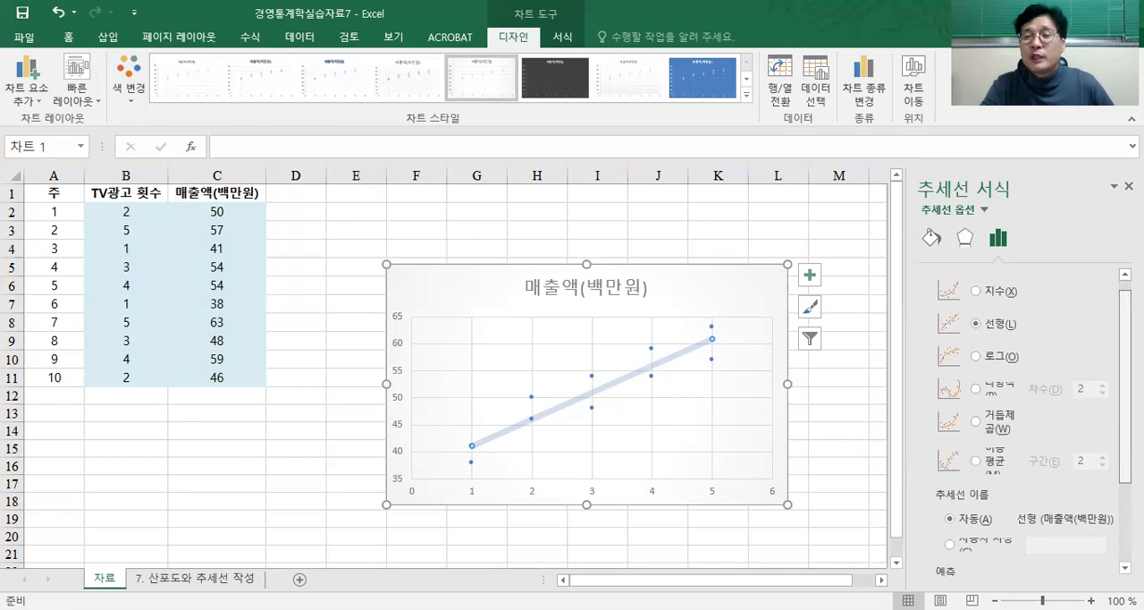
pyautogui.scroll(-4, 1028, 420)
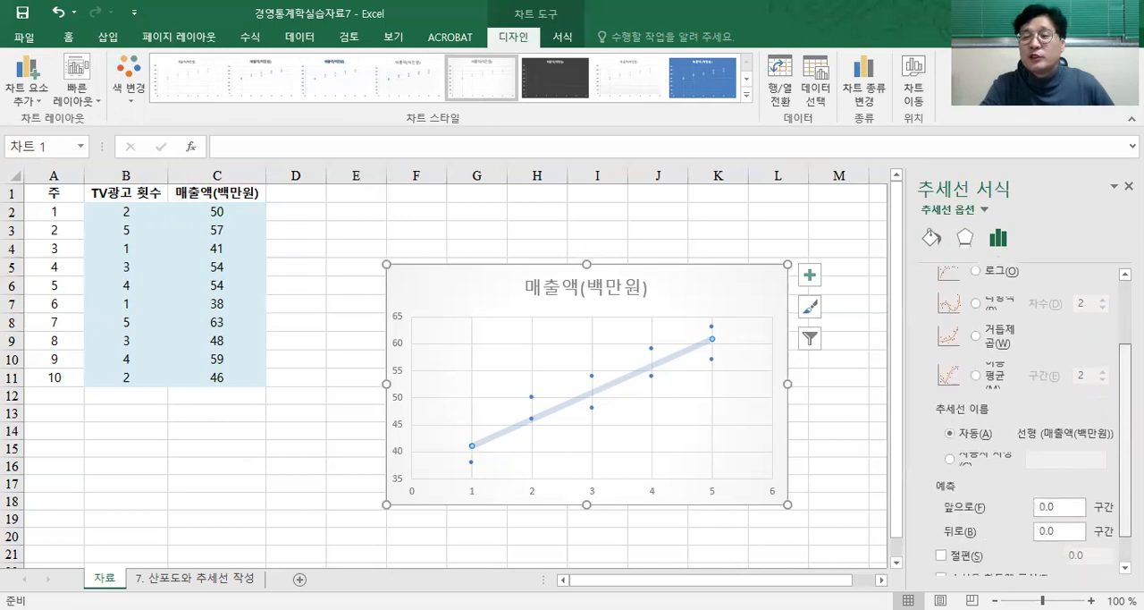
pyautogui.scroll(6, 975, 390)
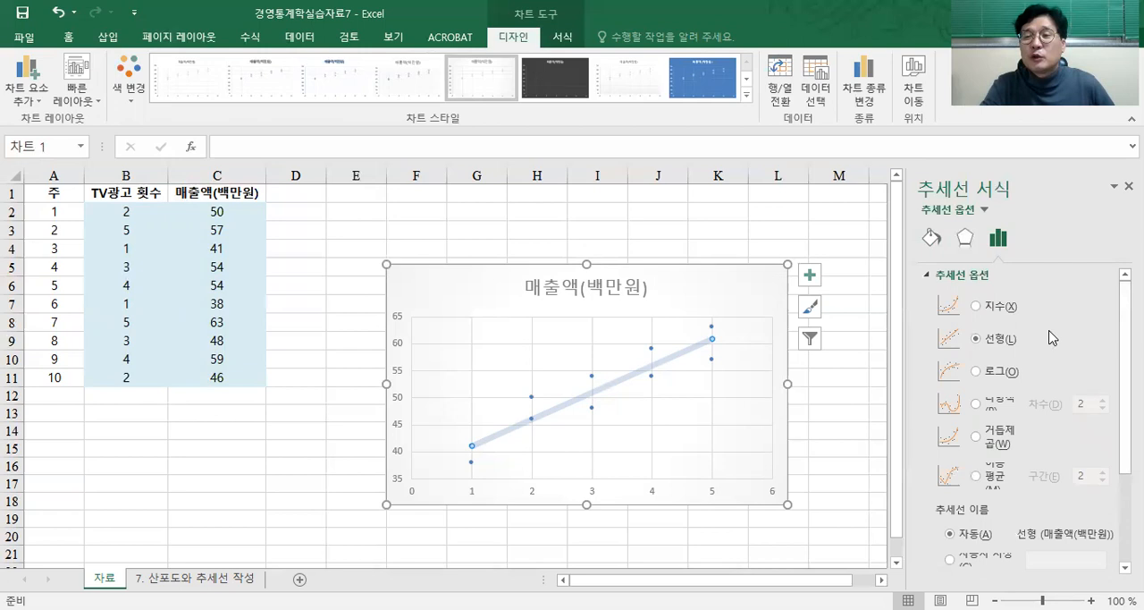
# Step: Try the logarithmic, exponential and polynomial (orders 2 to 4) trendline types on the 매출액(백만원) chart, ending back on linear (선형)
pyautogui.click(976, 371)
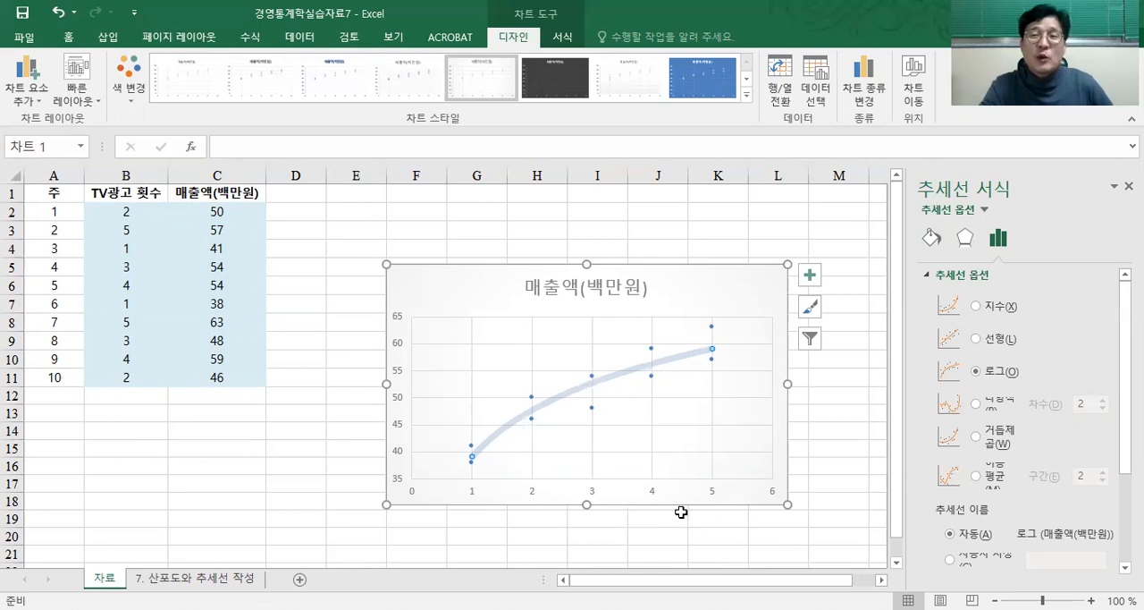
pyautogui.click(978, 306)
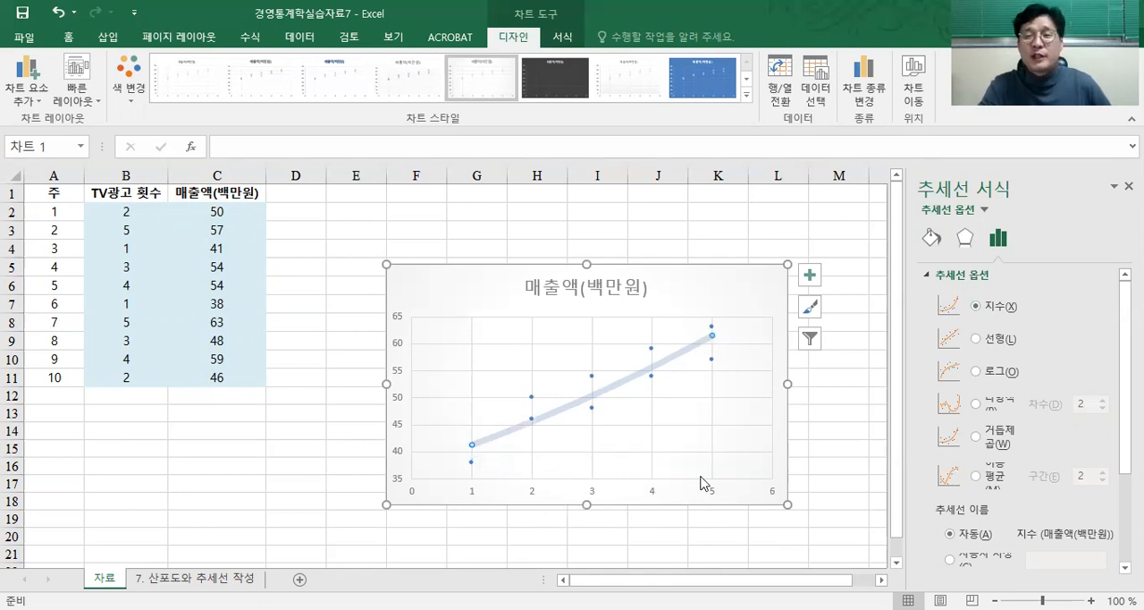
pyautogui.click(975, 404)
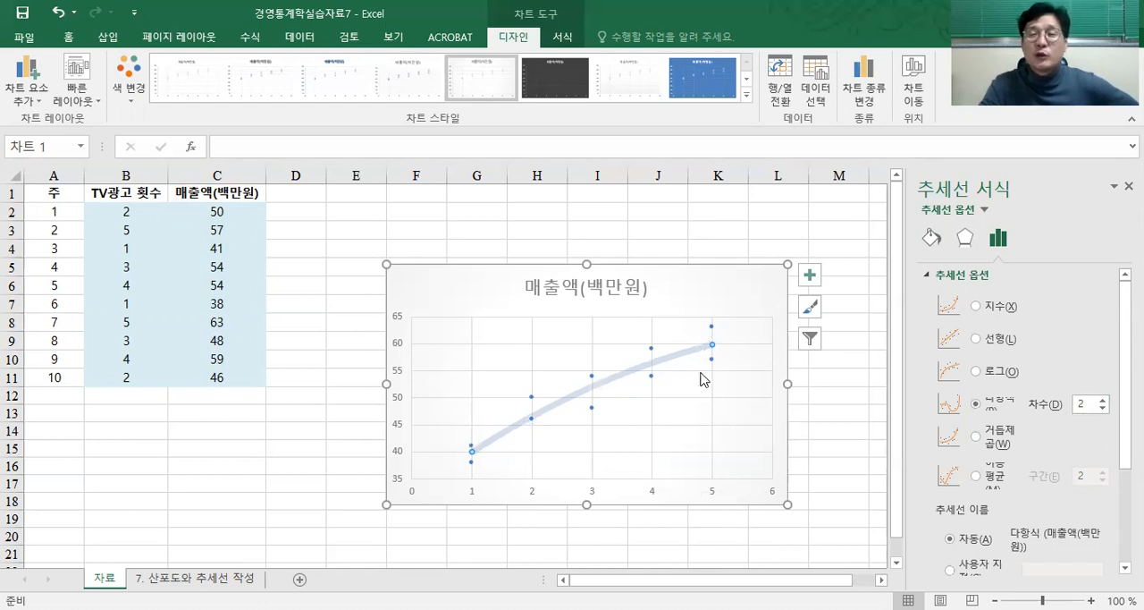
pyautogui.click(1103, 398)
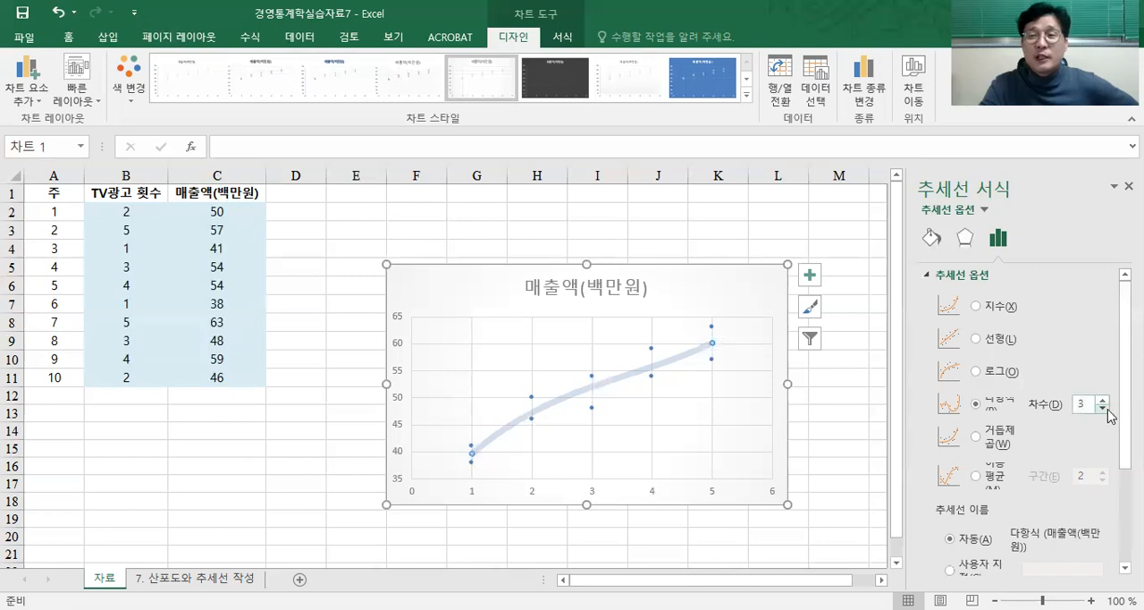
pyautogui.click(1104, 399)
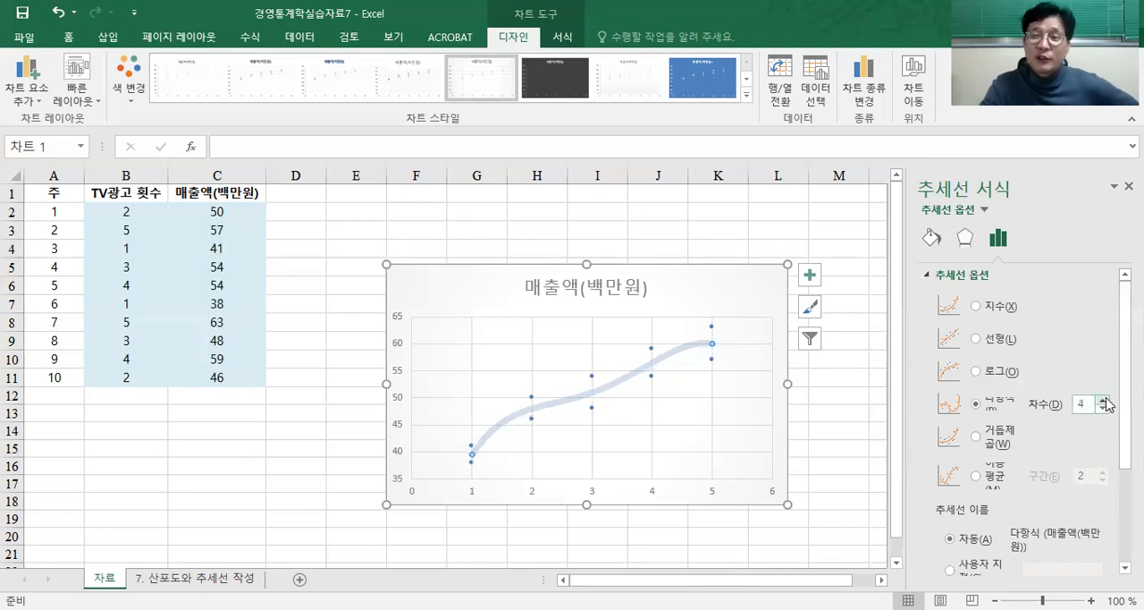
pyautogui.click(976, 339)
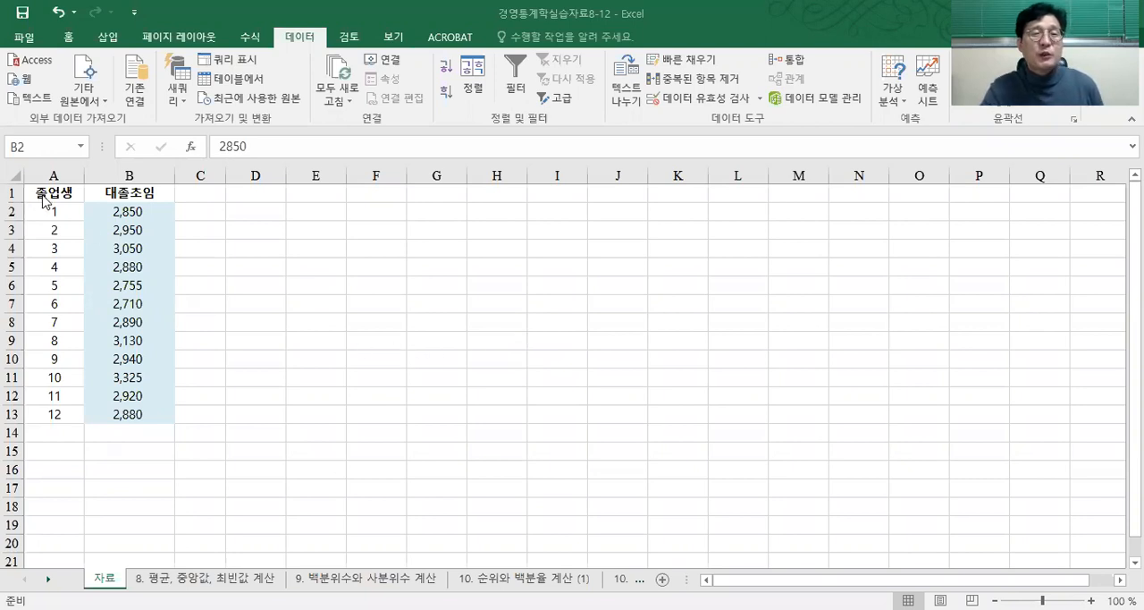
# Step: Review the 졸업생 and 대졸초임 data in 경영통계학실습자료8-12 and compare it with the 8. 평균, 중앙값, 최빈값 계산 sheet
pyautogui.moveTo(44, 199); pyautogui.dragTo(130, 417)
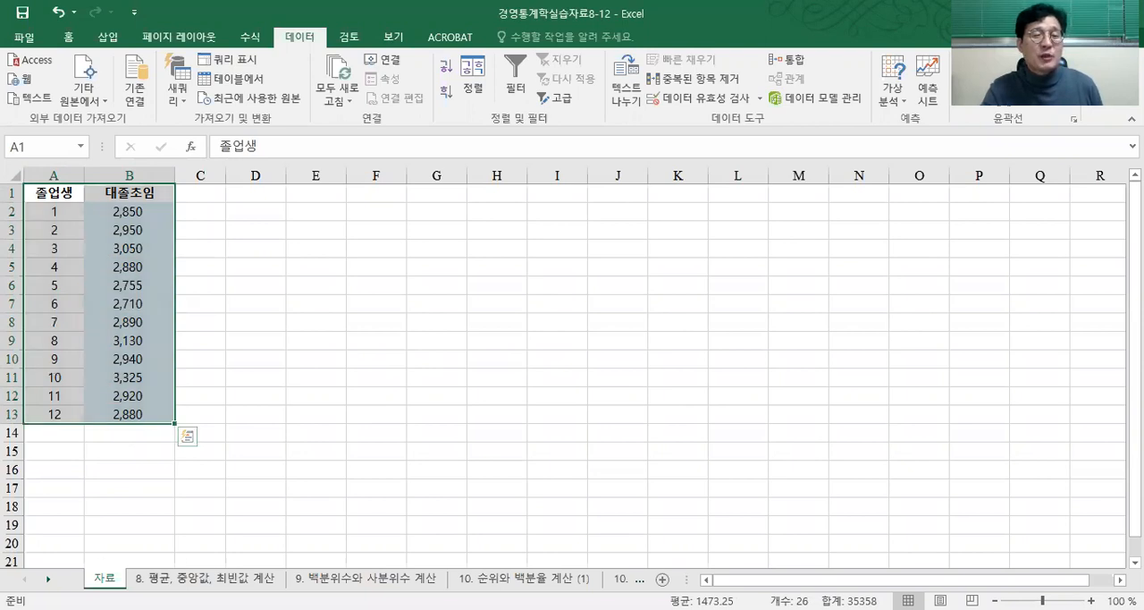
pyautogui.click(159, 577)
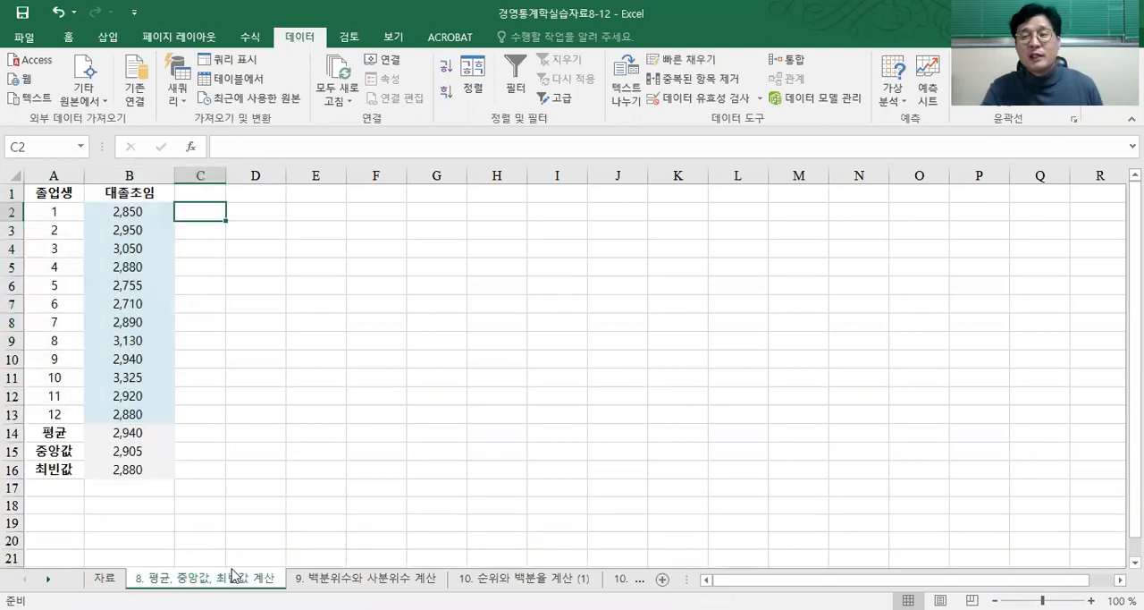
pyautogui.click(106, 578)
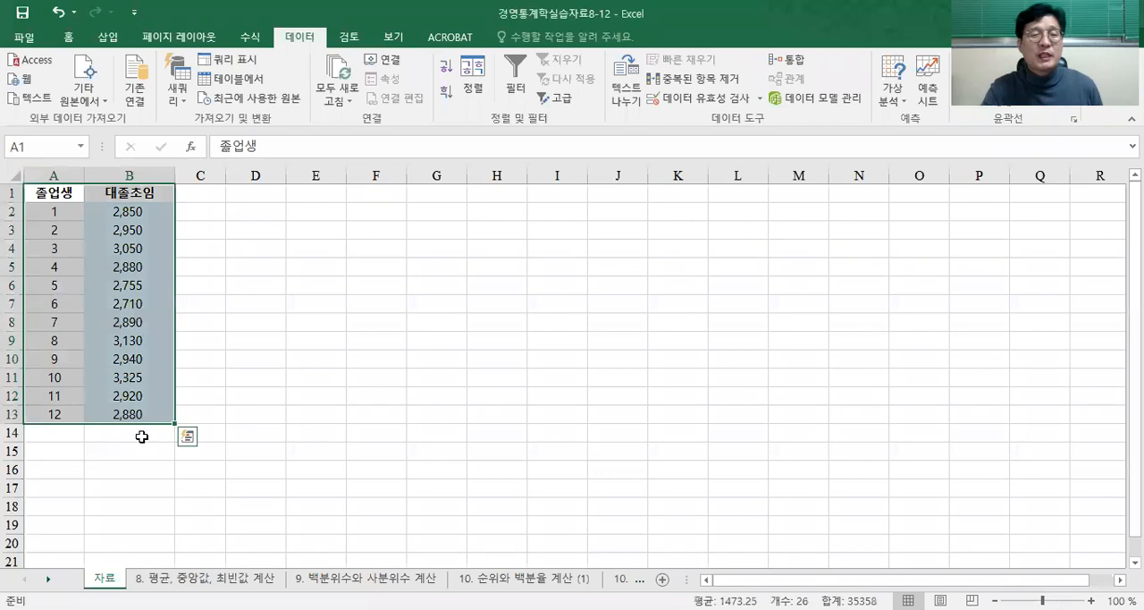
# Step: Enter the row labels 평균, 중앙값 and 최빈값 in cells A14 to A16 of the 자료 sheet
pyautogui.click(81, 432)
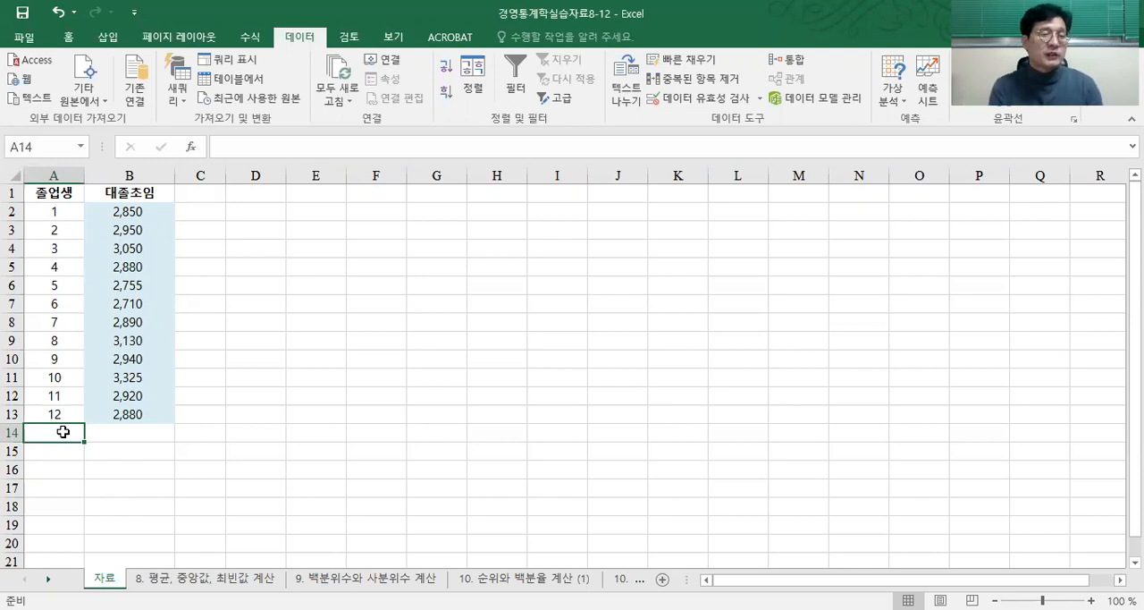
pyautogui.write('vudrbs')
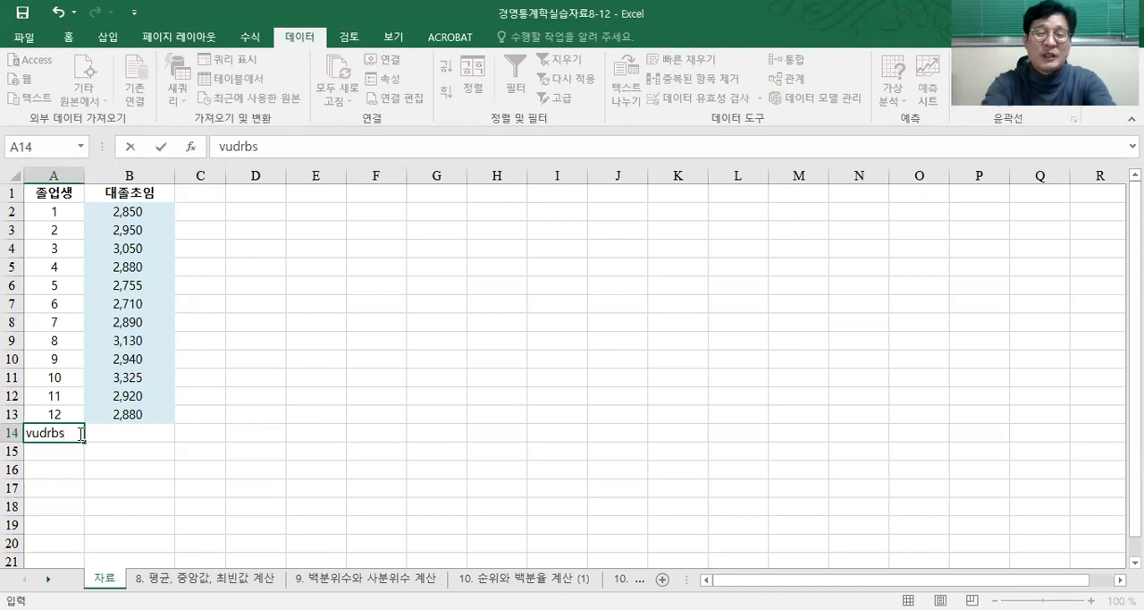
pyautogui.press('Return')
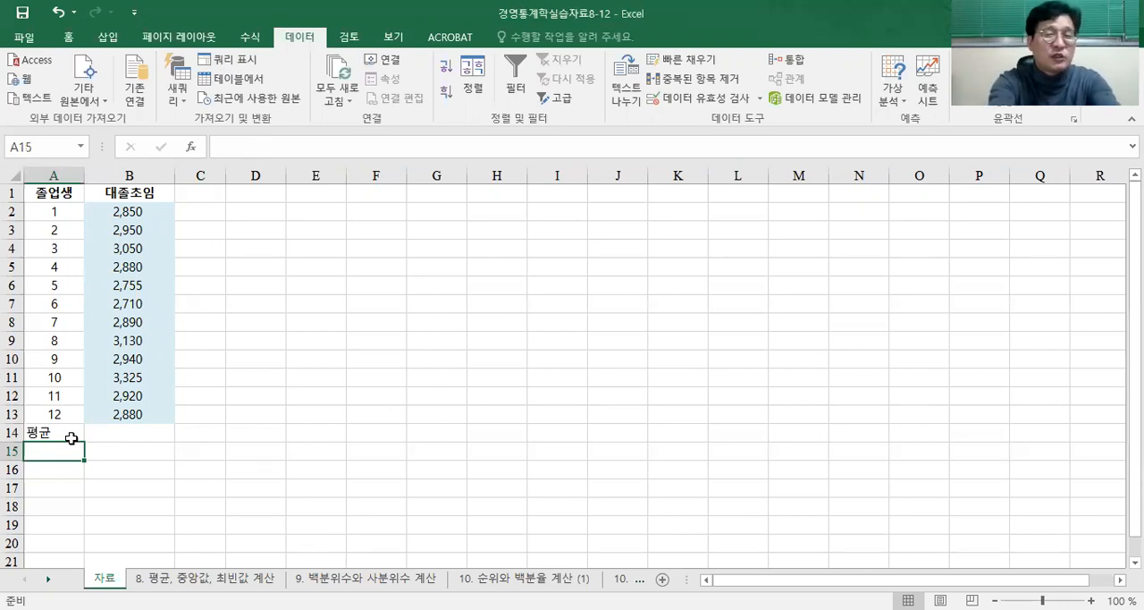
pyautogui.write('중앙값')
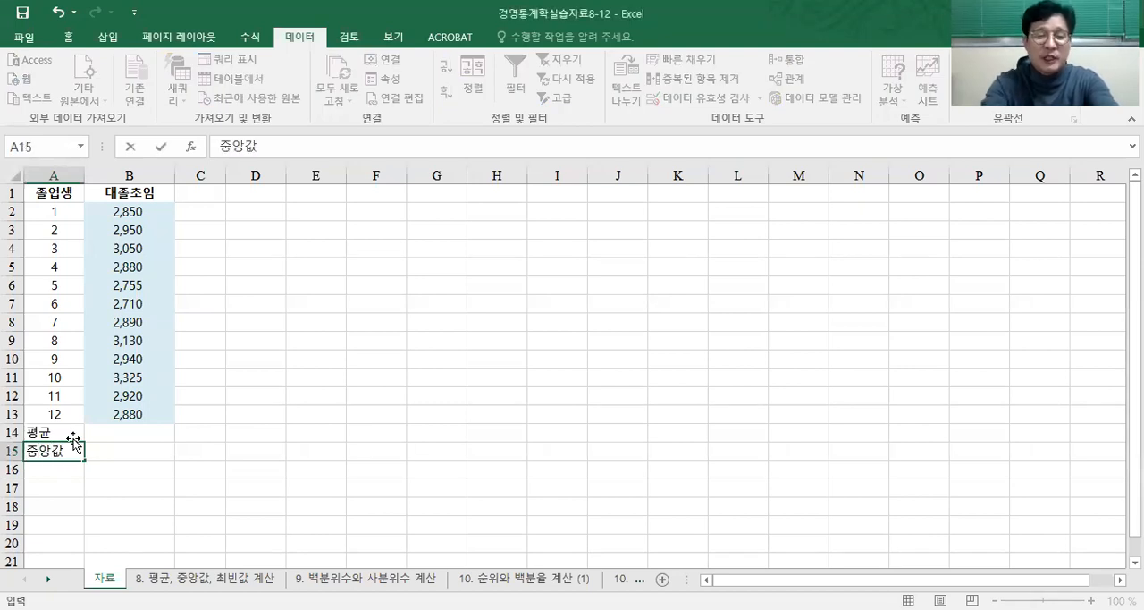
pyautogui.press('Return')
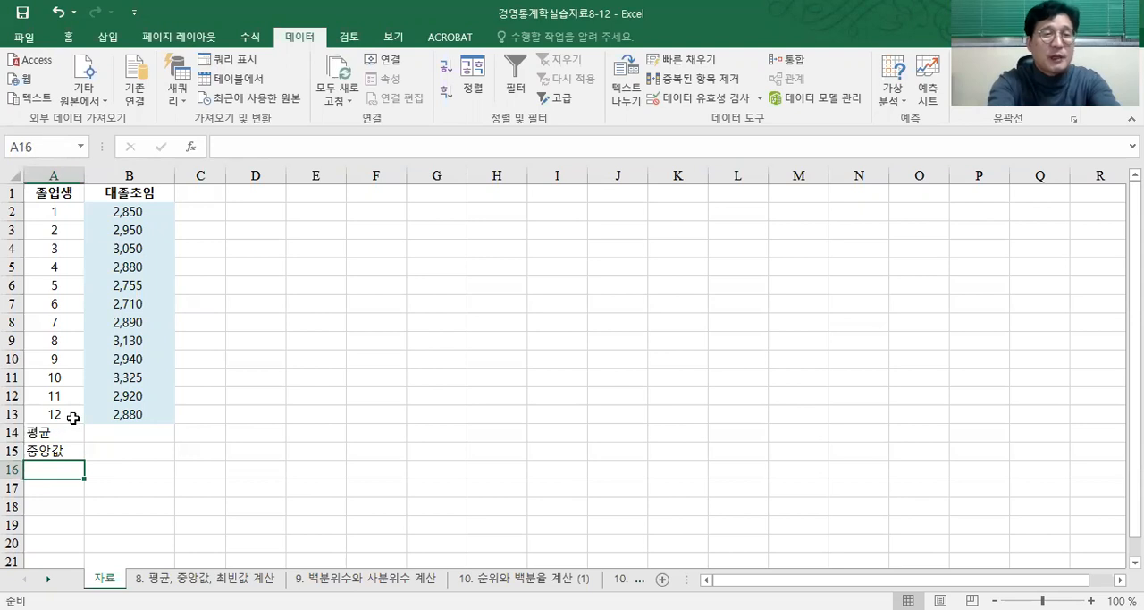
pyautogui.write('ㅊ')
pyautogui.write('ㅚ빈')
pyautogui.write('값')
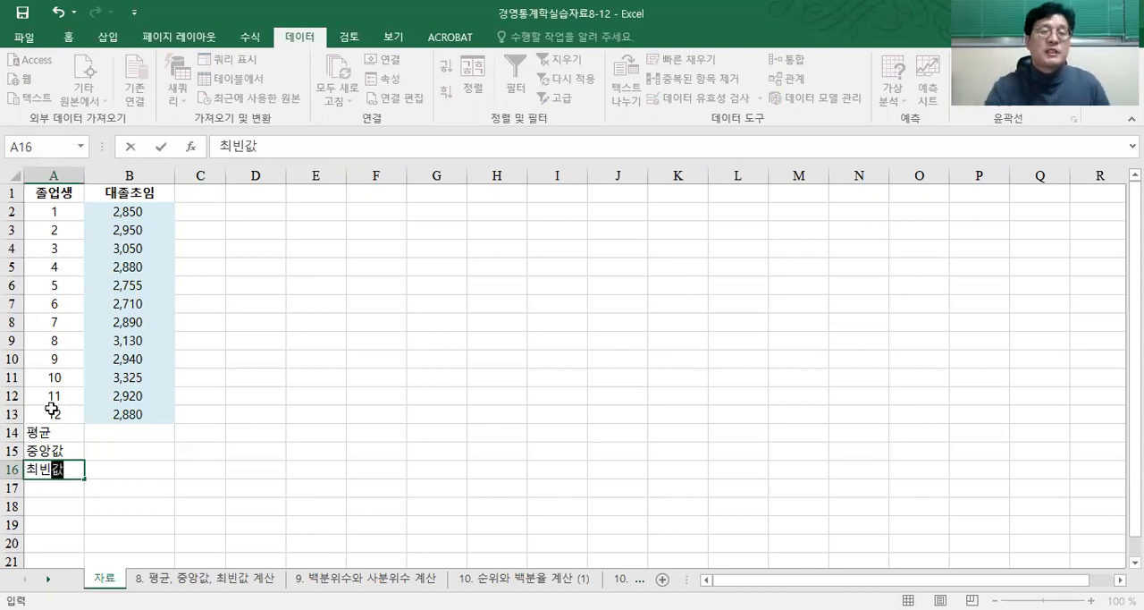
# Step: Start inserting a function in cell B14 and choose AVERAGE from the 모두 category
pyautogui.click(143, 429)
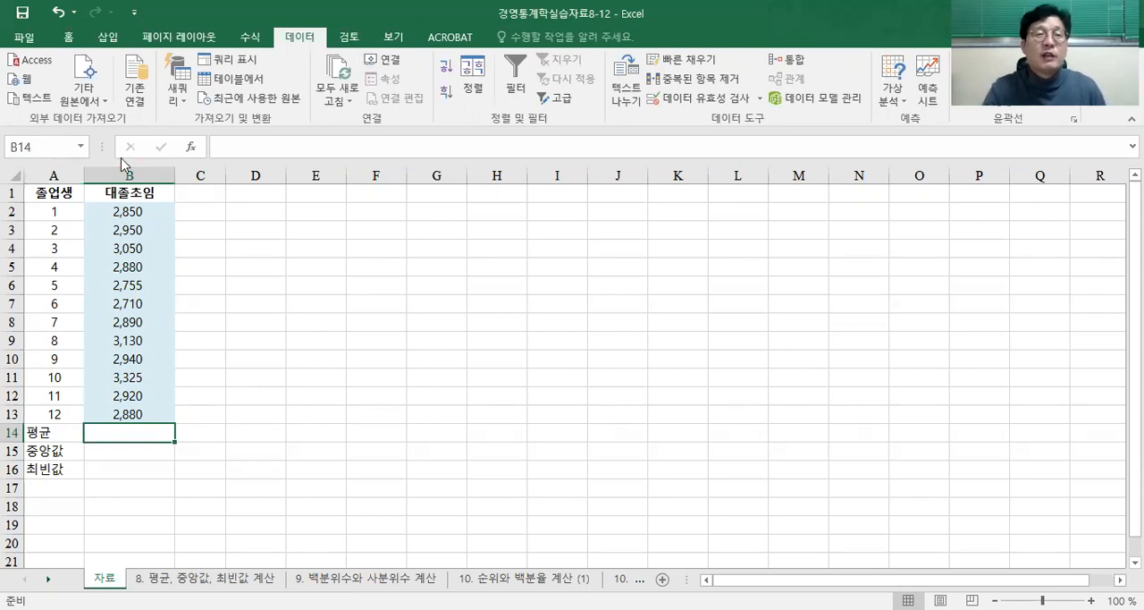
pyautogui.click(245, 38)
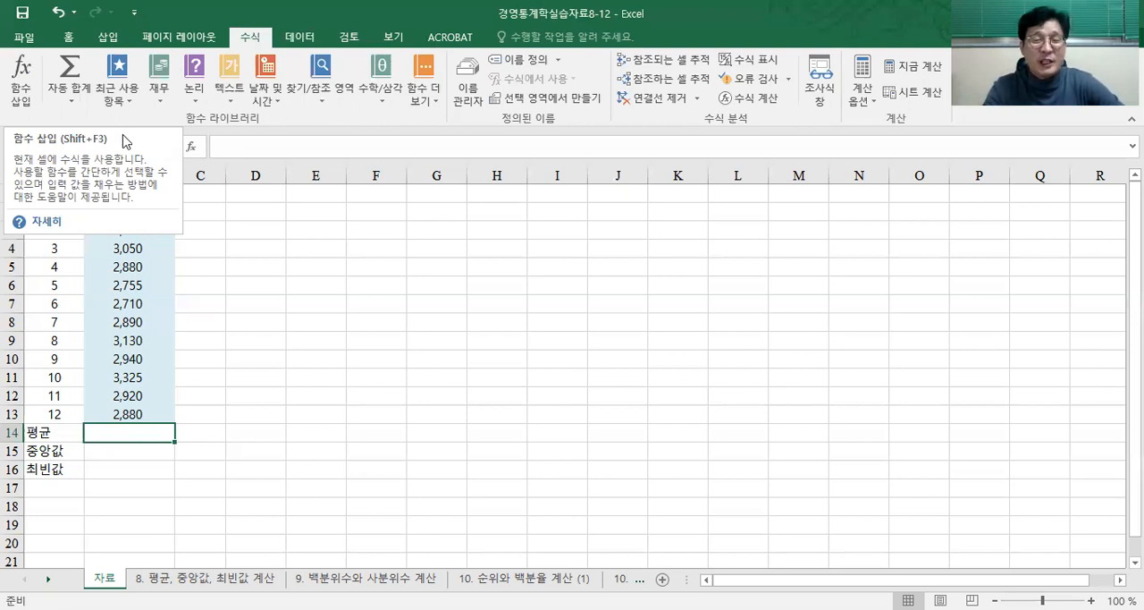
pyautogui.click(18, 93)
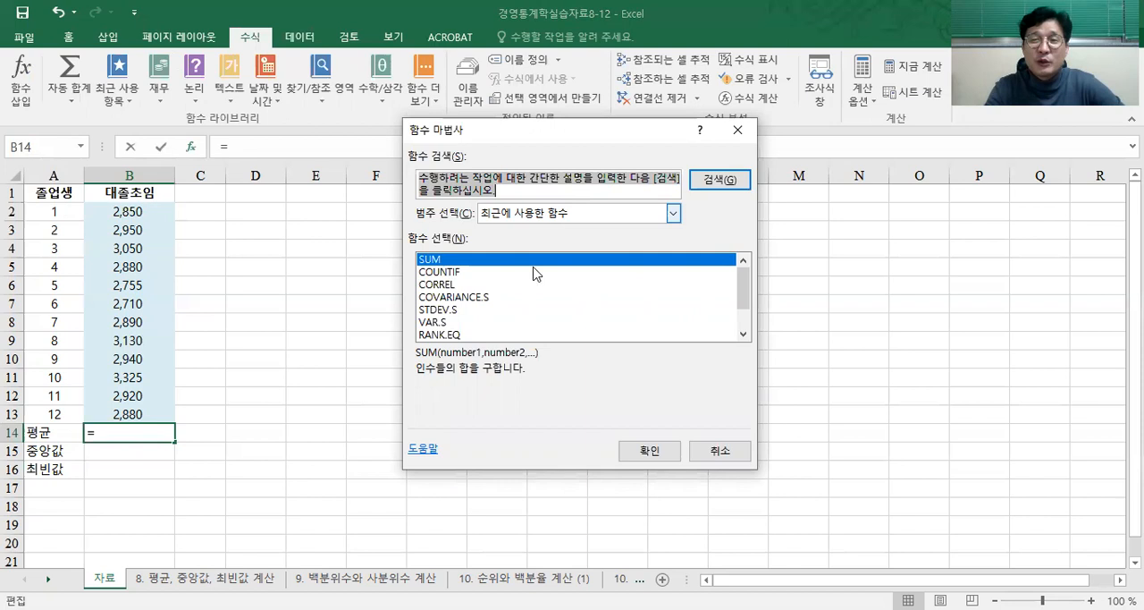
pyautogui.click(556, 222)
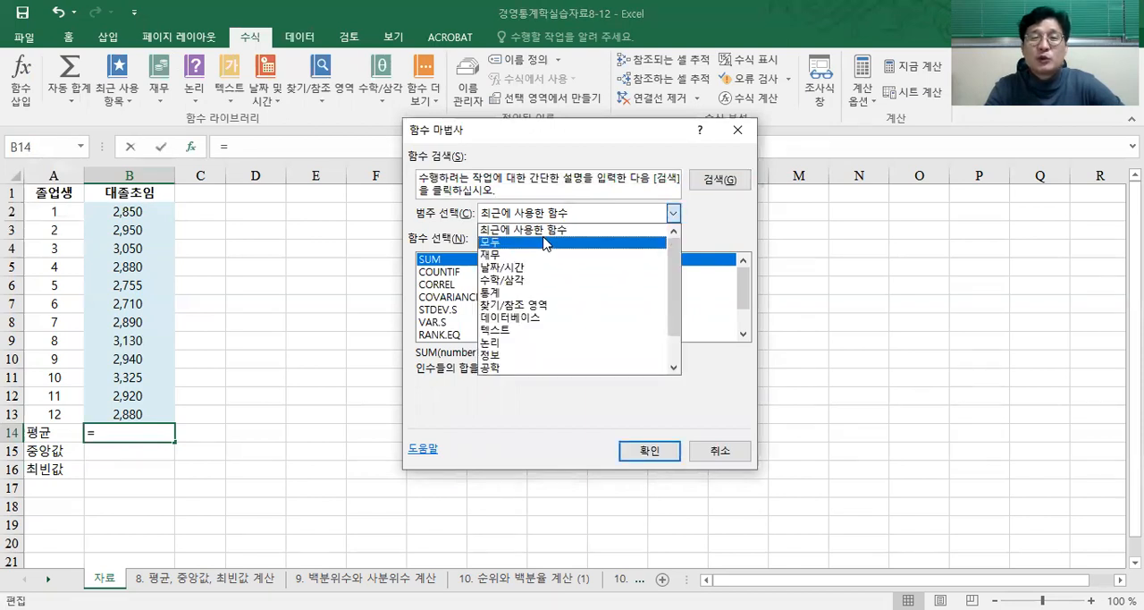
pyautogui.click(548, 242)
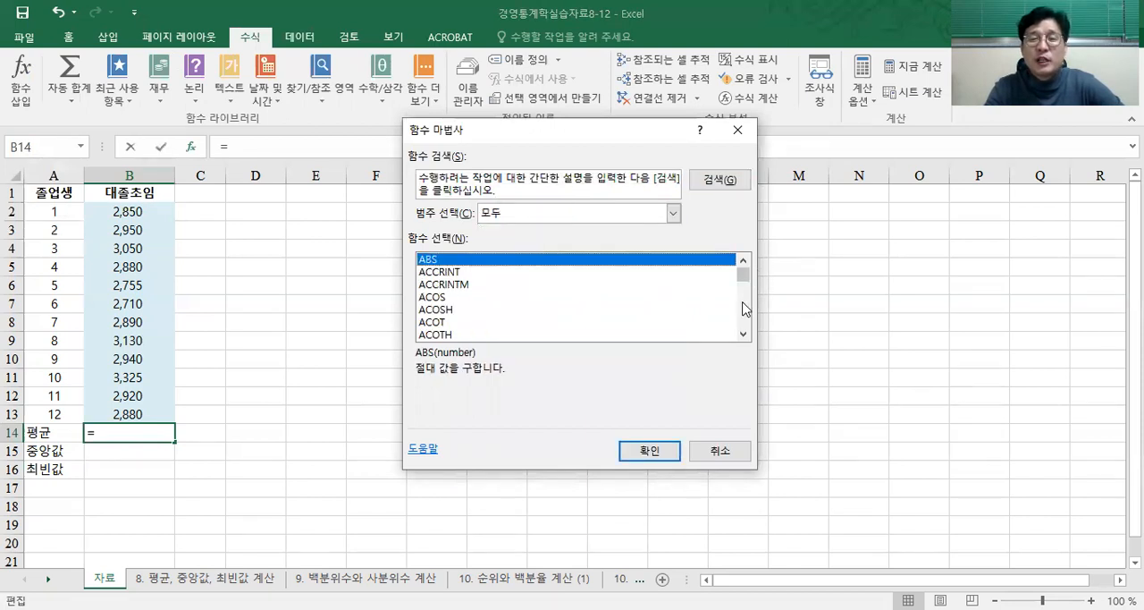
pyautogui.scroll(-6, 746, 304)
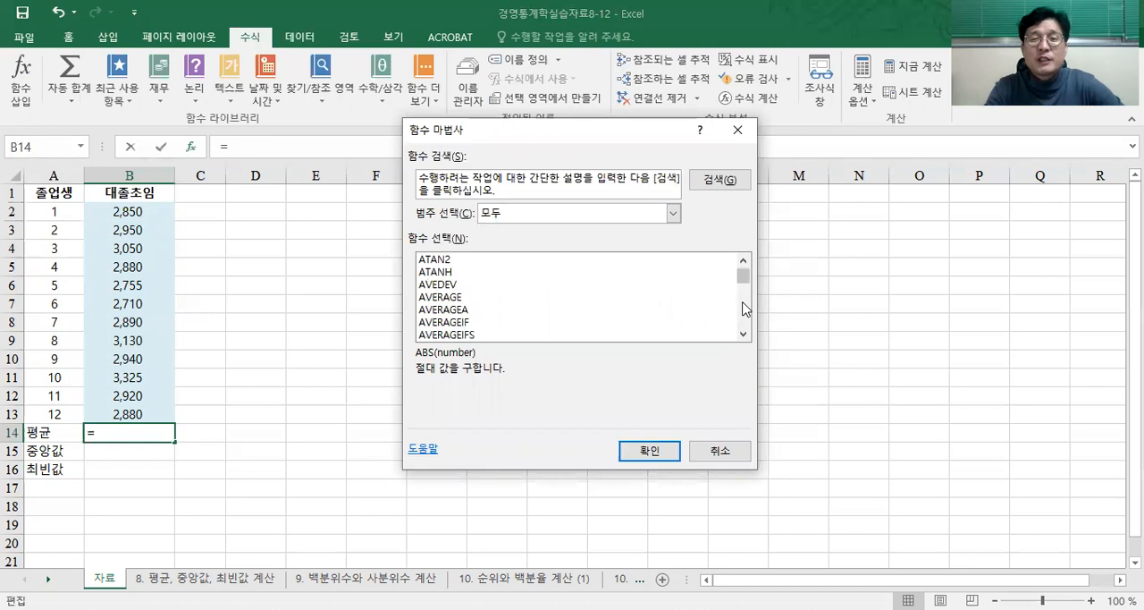
pyautogui.click(462, 301)
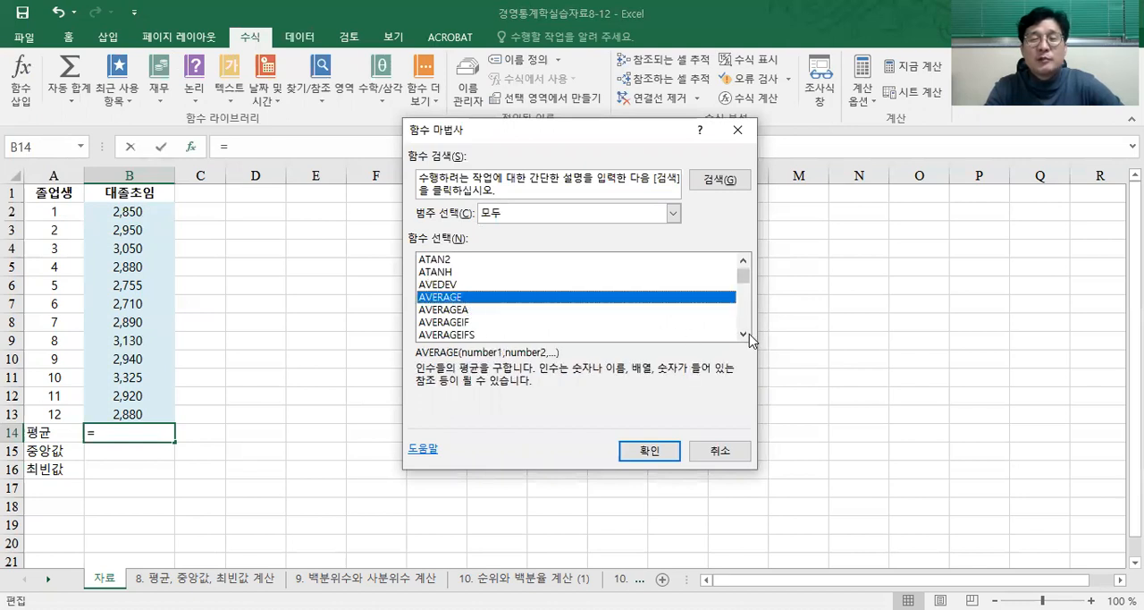
# Step: Compare the descriptions of the AVERAGE and AVERAGEA functions, leaving AVERAGE selected
pyautogui.click(749, 334)
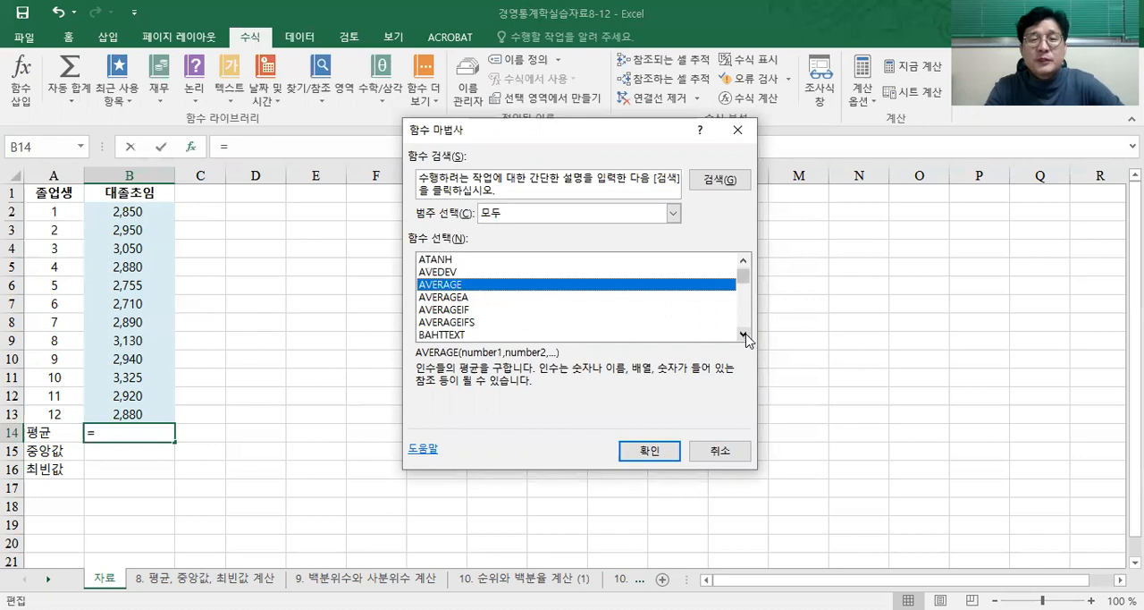
pyautogui.click(466, 299)
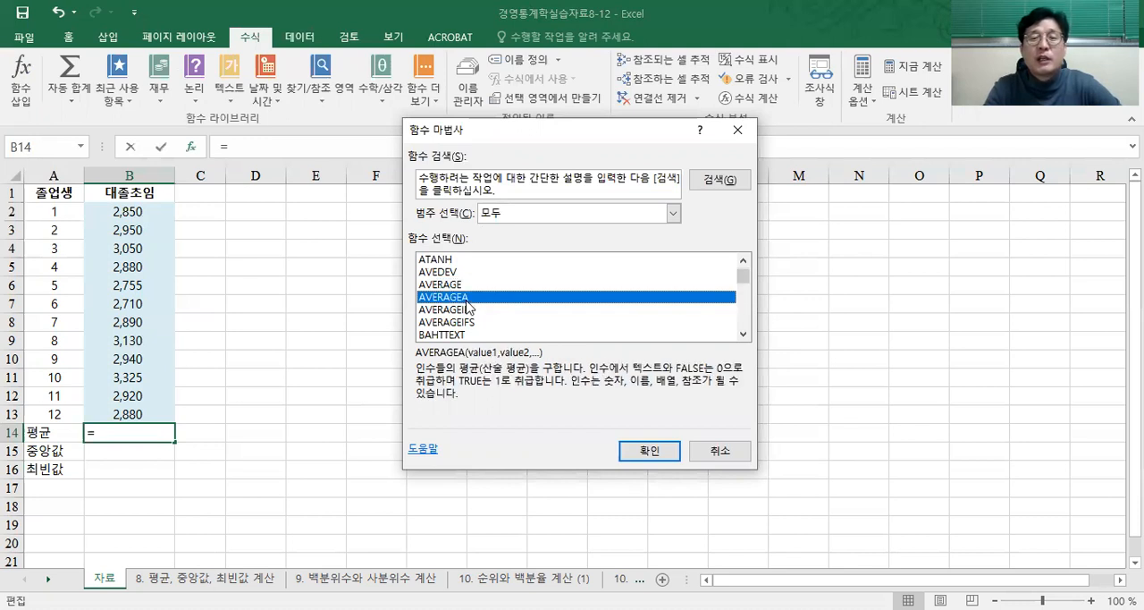
pyautogui.click(469, 287)
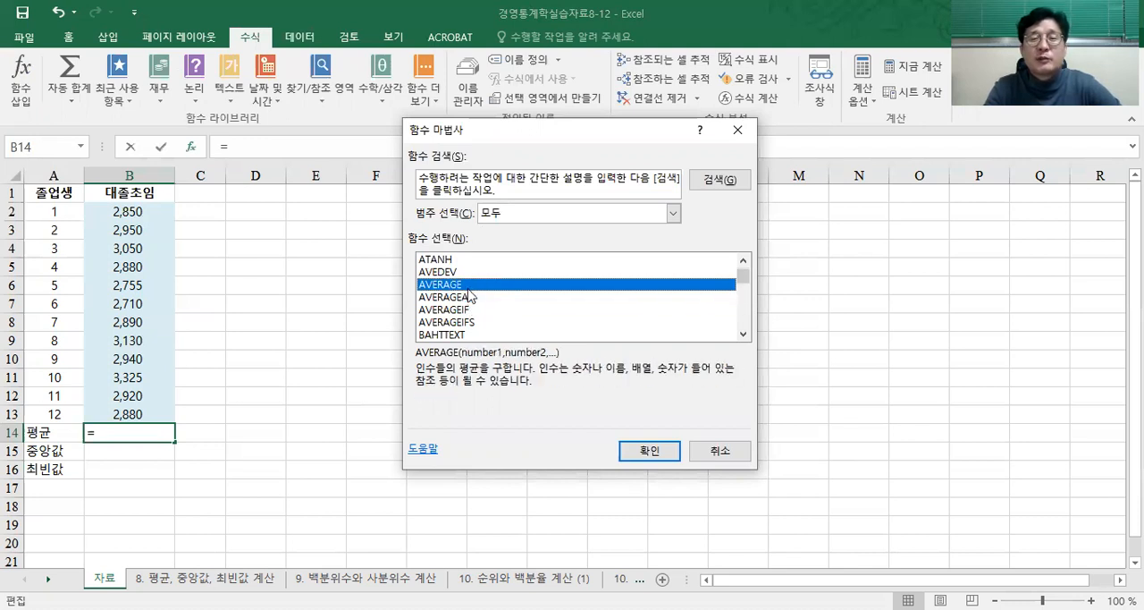
pyautogui.click(468, 297)
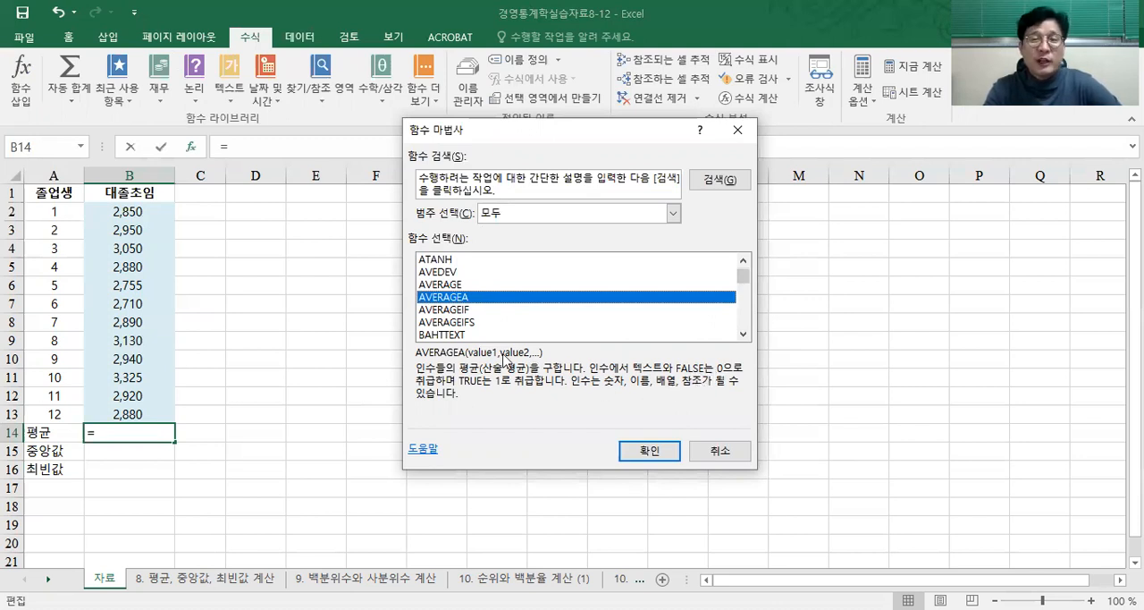
pyautogui.click(469, 285)
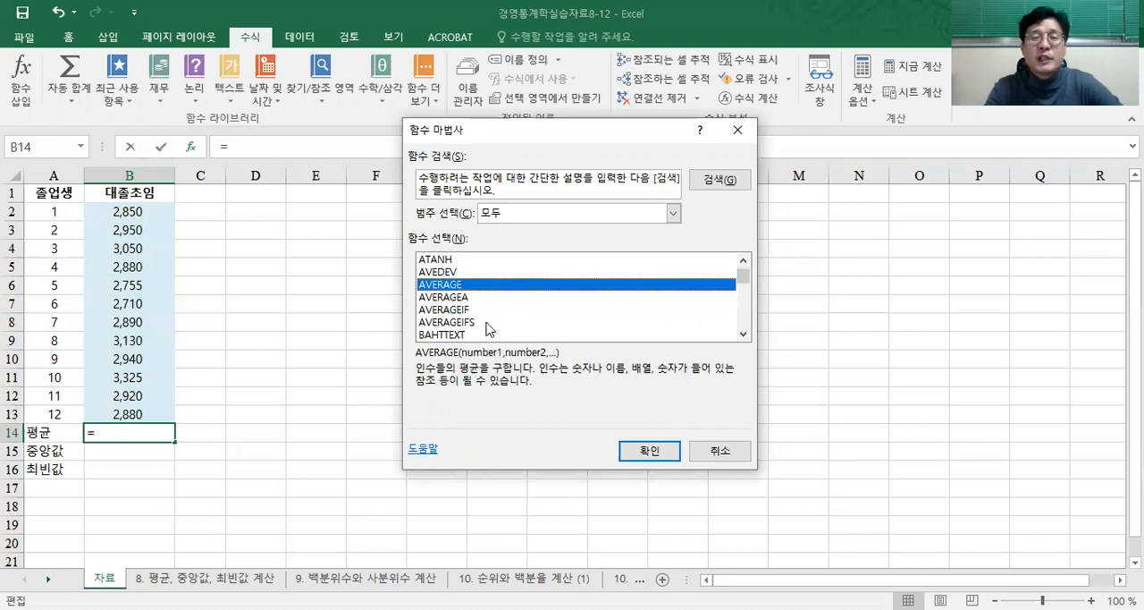
# Step: Try calculating the 대졸초임 average in B14 with AVERAGE over B2:B13, and undo the inserted function
pyautogui.click(652, 451)
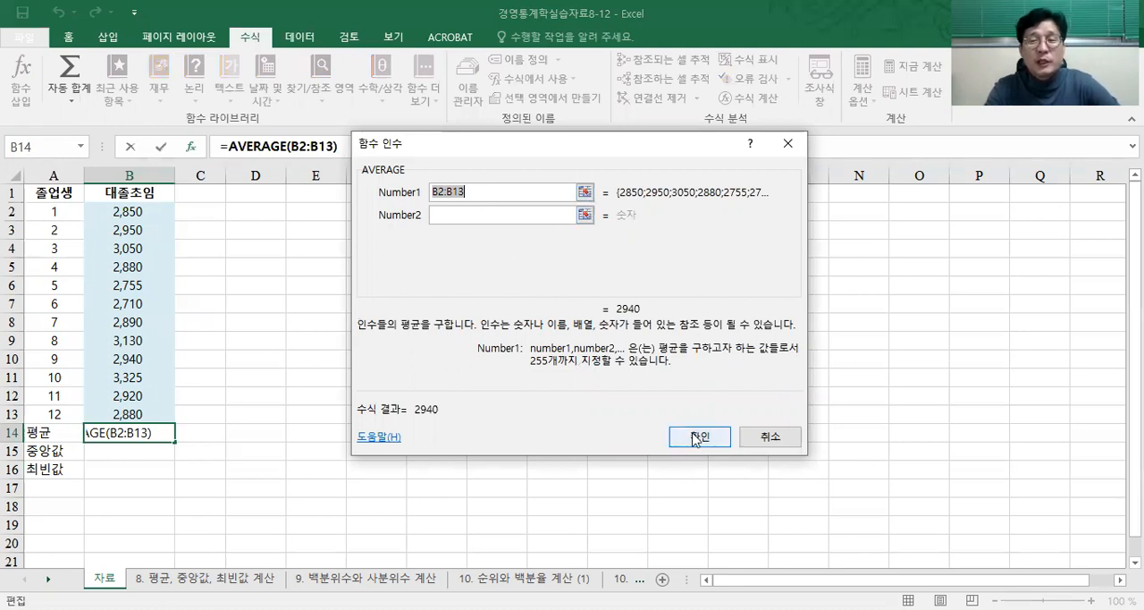
pyautogui.click(584, 192)
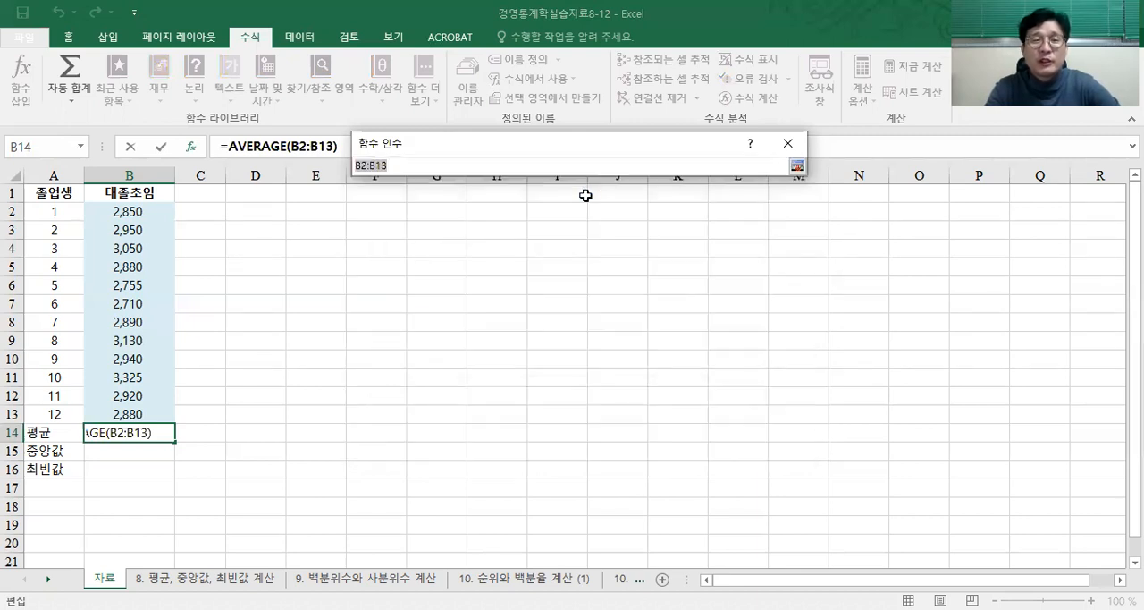
pyautogui.moveTo(153, 217); pyautogui.dragTo(144, 409)
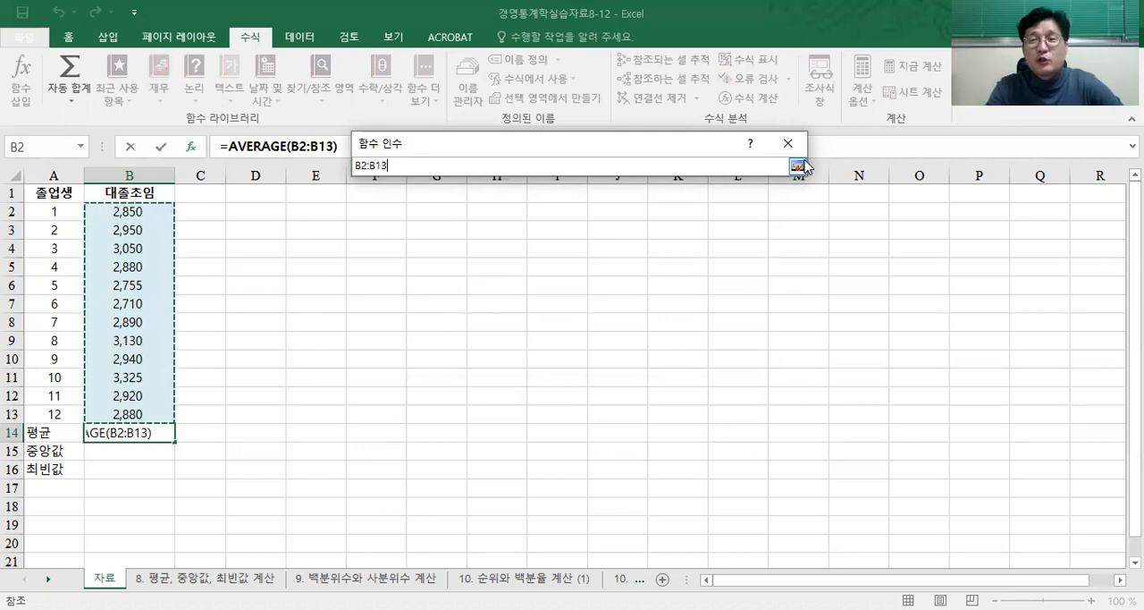
pyautogui.click(796, 166)
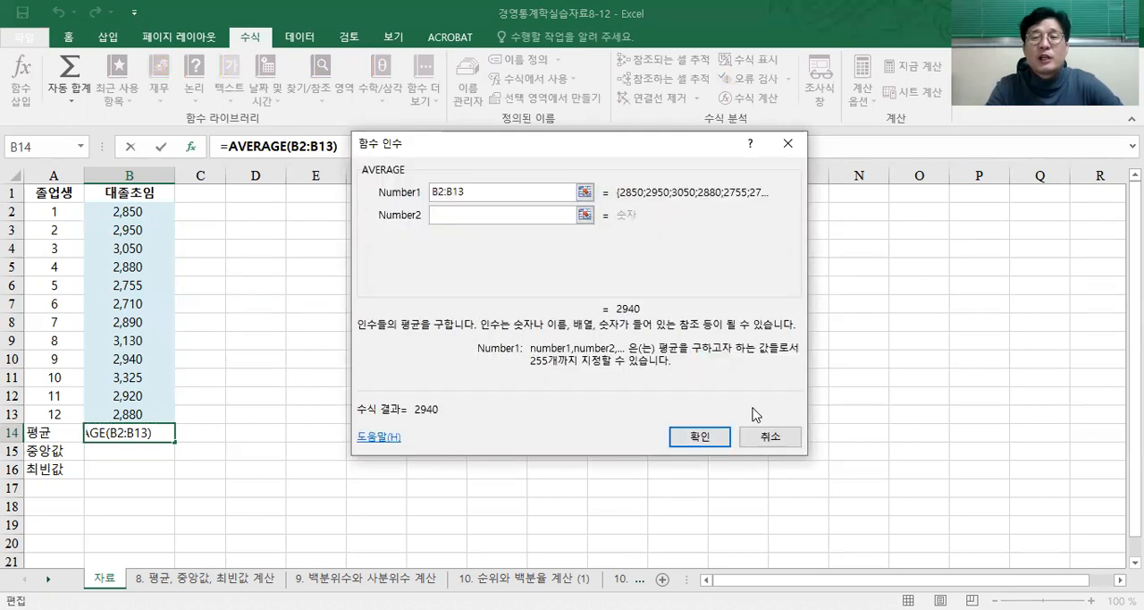
pyautogui.click(709, 437)
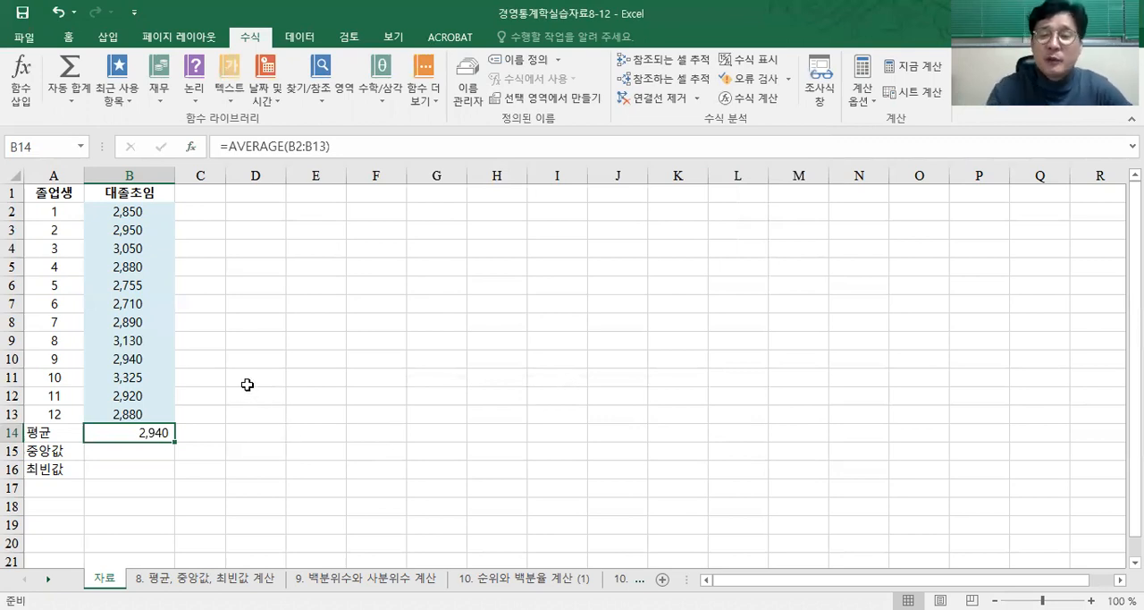
pyautogui.click(58, 11)
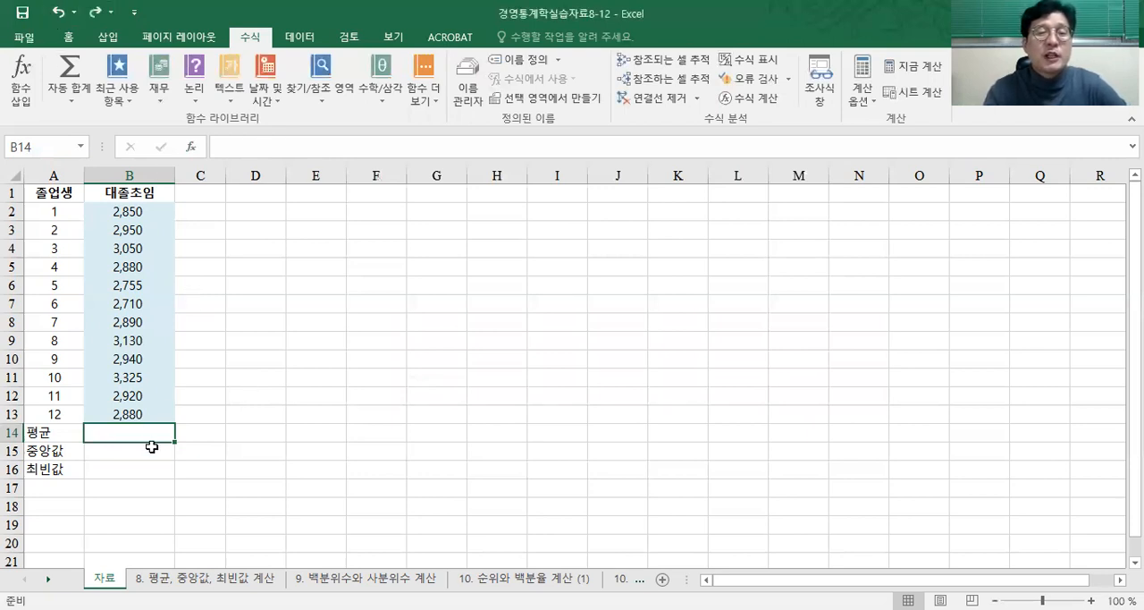
# Step: Enter the formula =average(B2:B13) in cell B14 to calculate the 대졸초임 mean
pyautogui.click(257, 148)
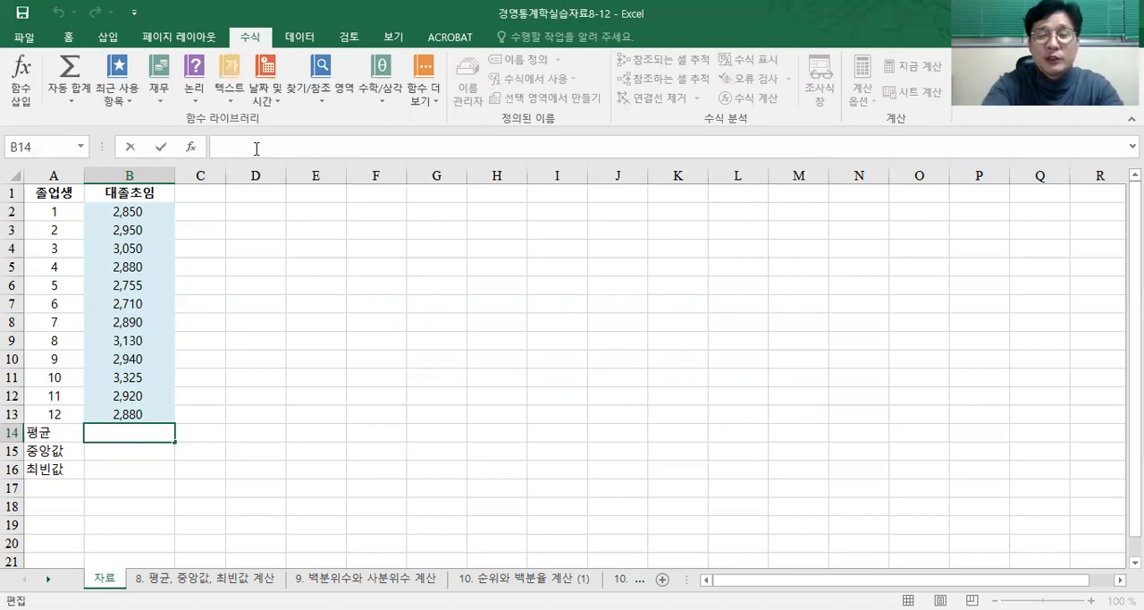
pyautogui.write('=')
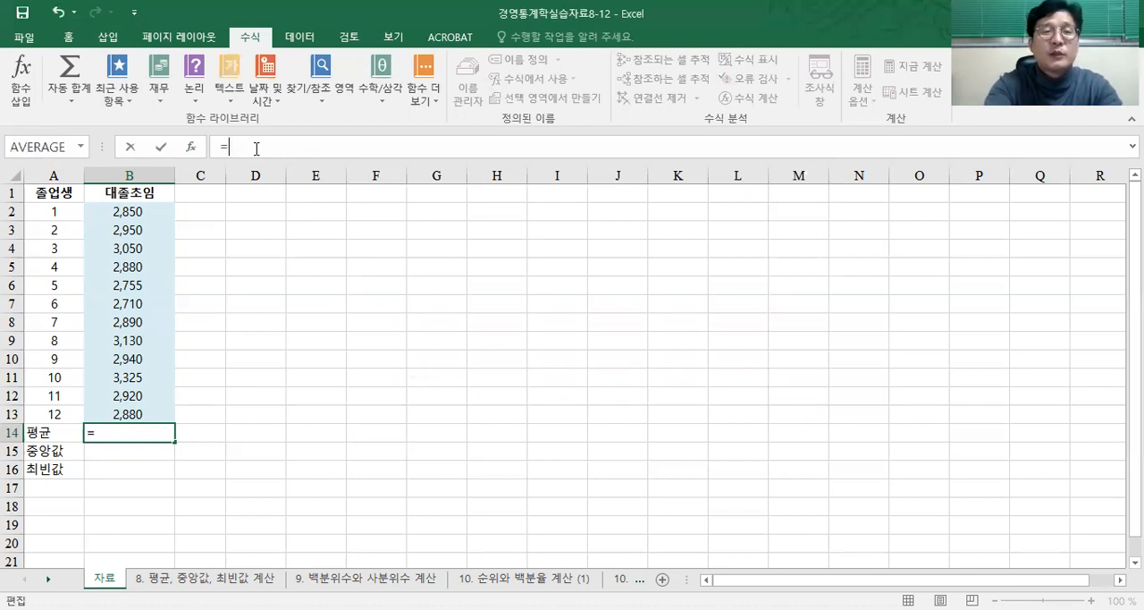
pyautogui.write('ㅁ')
pyautogui.press('BackSpace')
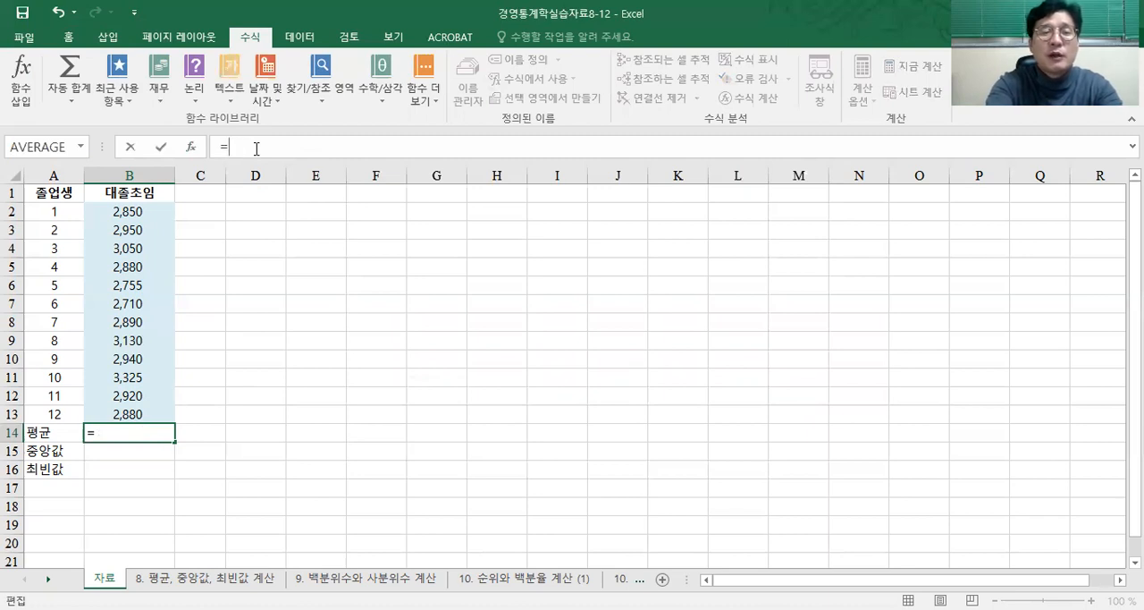
pyautogui.write('aver')
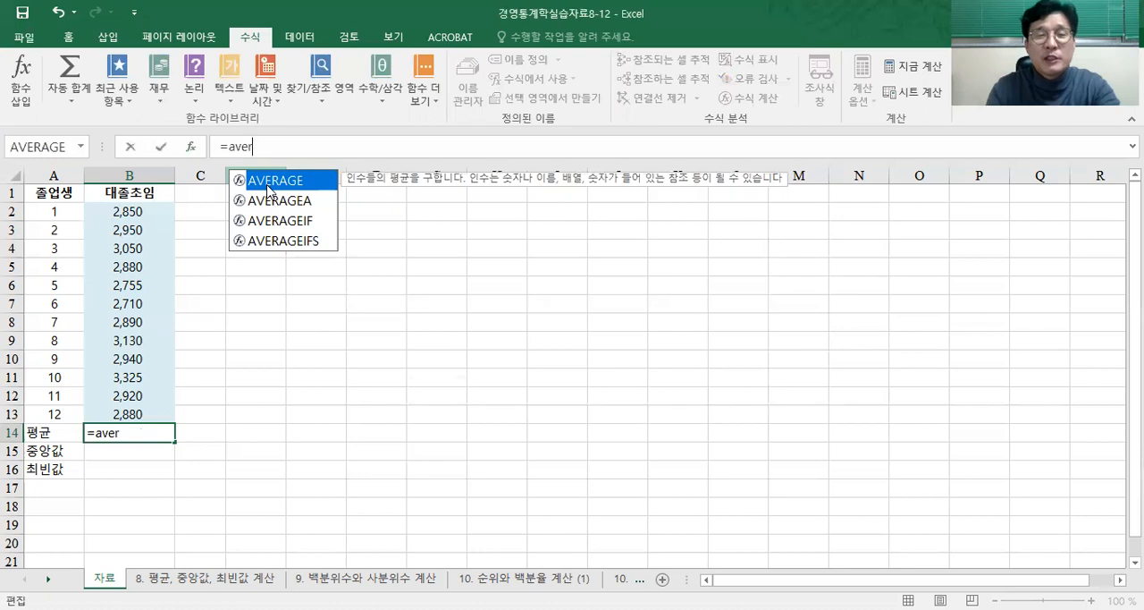
pyautogui.write('a')
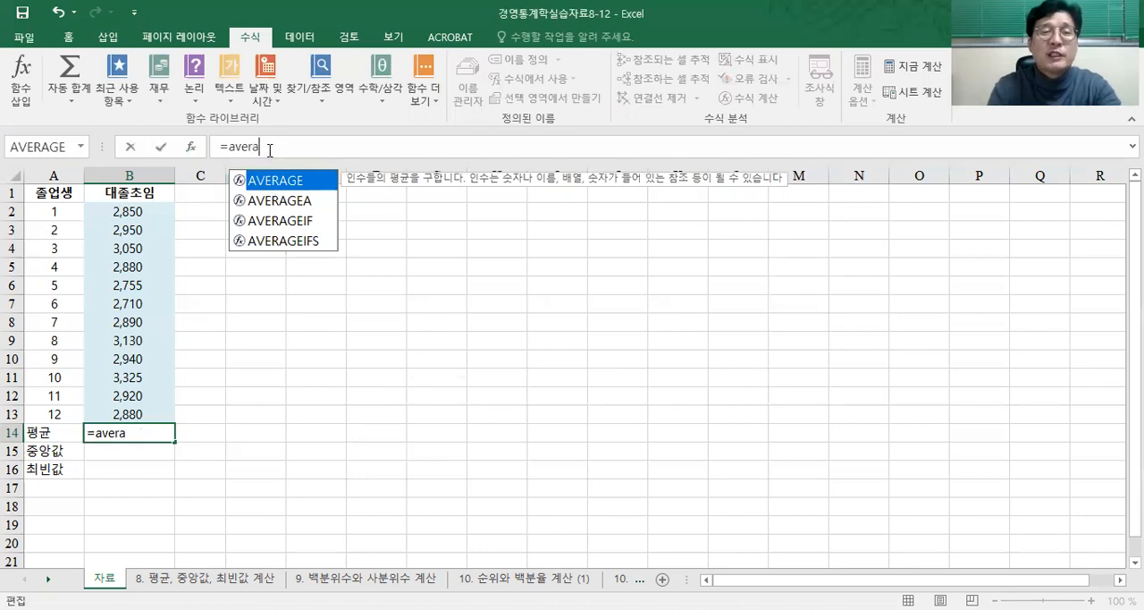
pyautogui.write('ge')
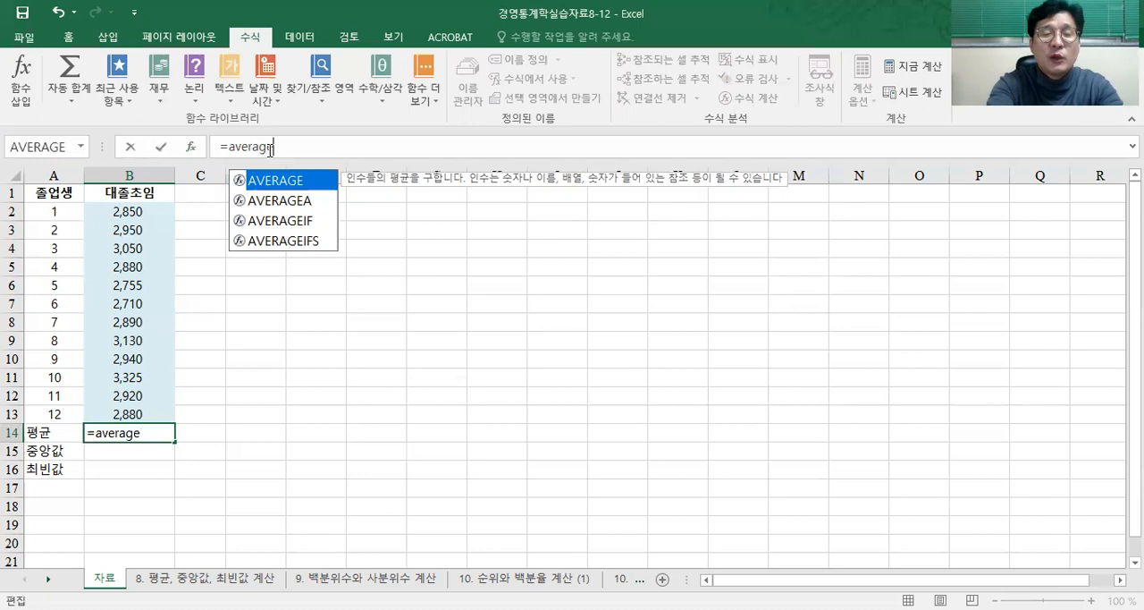
pyautogui.write('(')
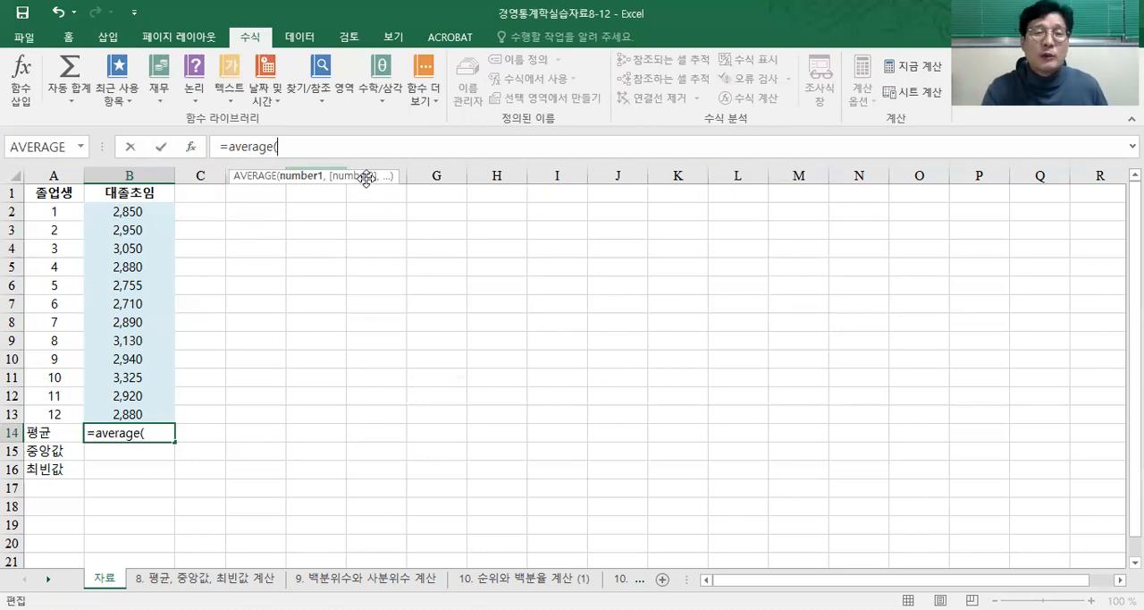
pyautogui.moveTo(157, 211); pyautogui.dragTo(136, 411)
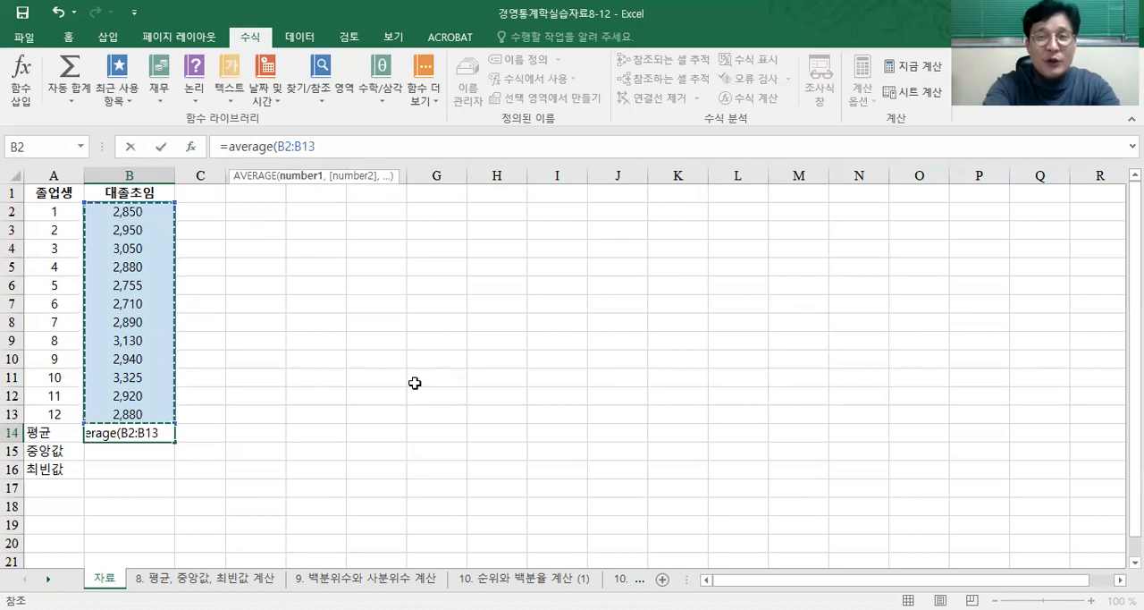
pyautogui.write(')')
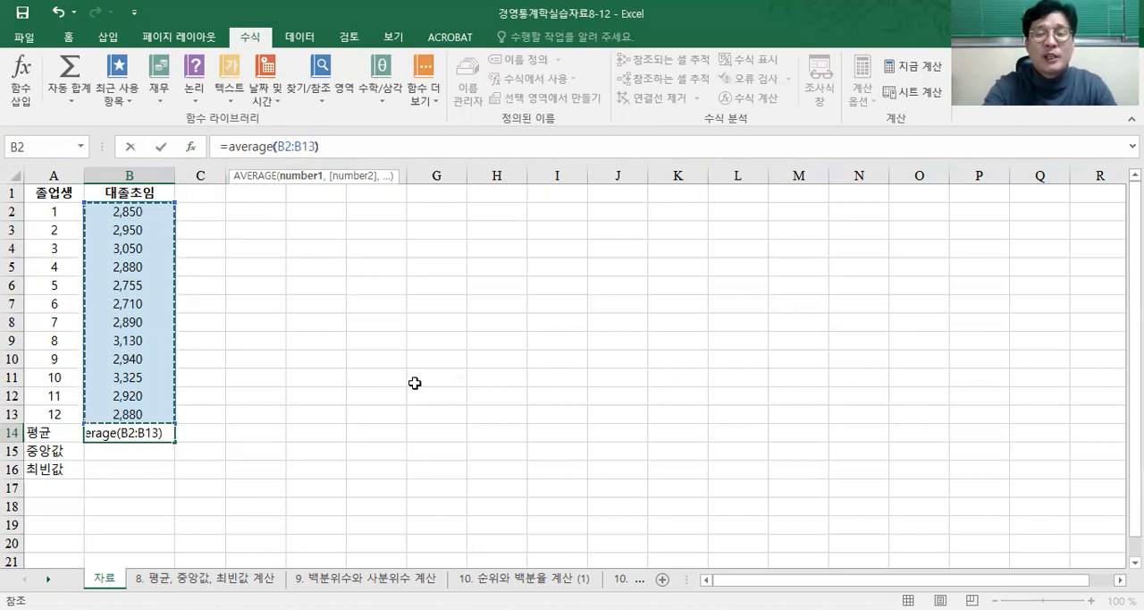
pyautogui.press('Return')
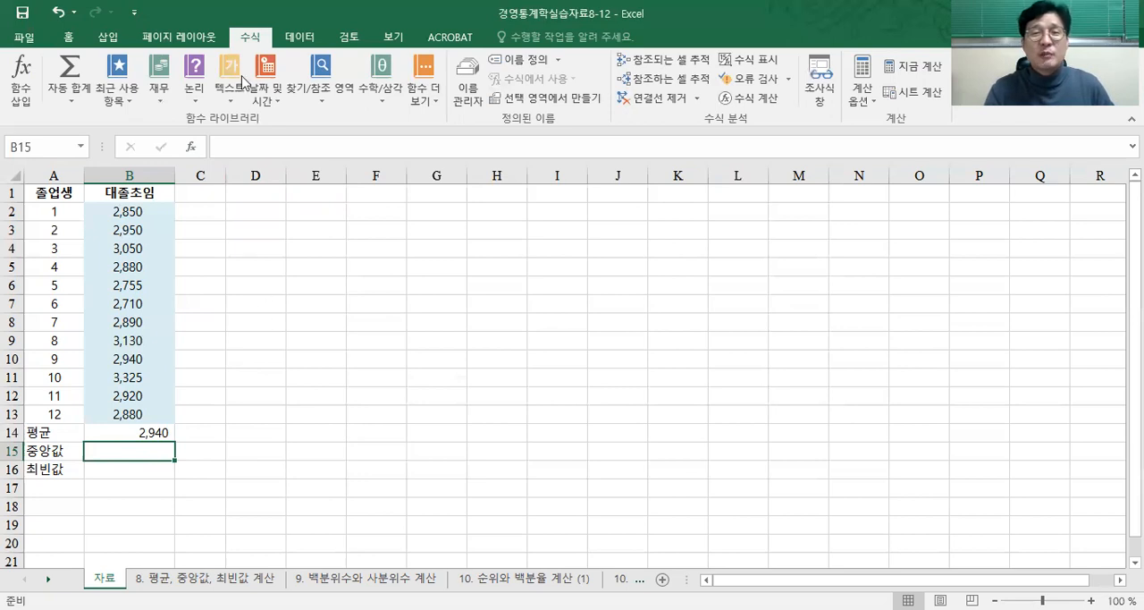
# Step: Insert the MEDIAN function from the 모두 category into cell B15 for the 중앙값
pyautogui.click(24, 104)
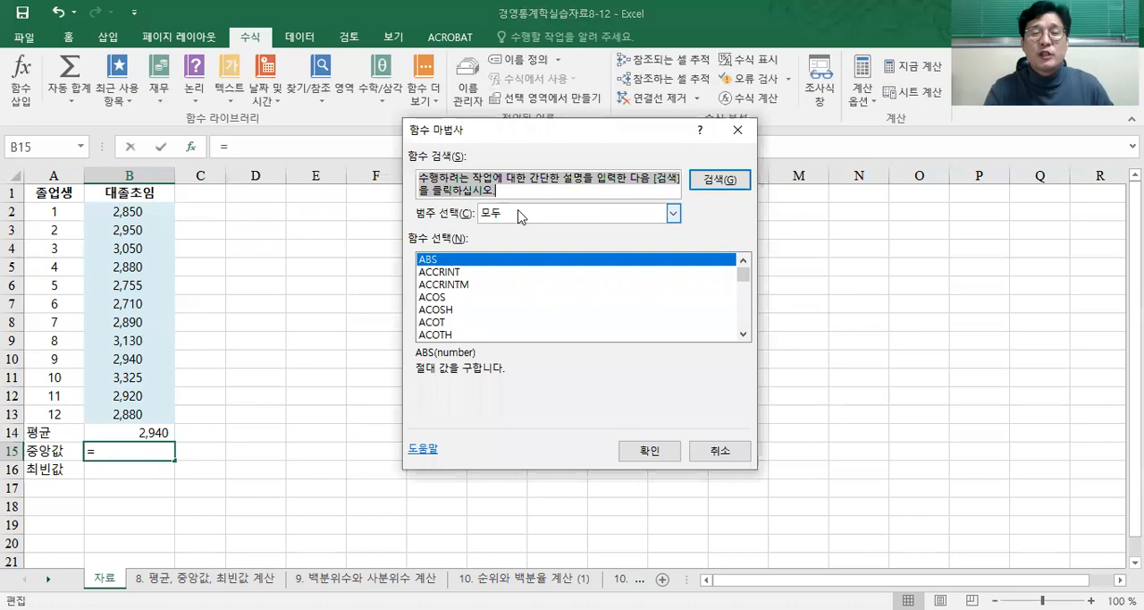
pyautogui.click(523, 218)
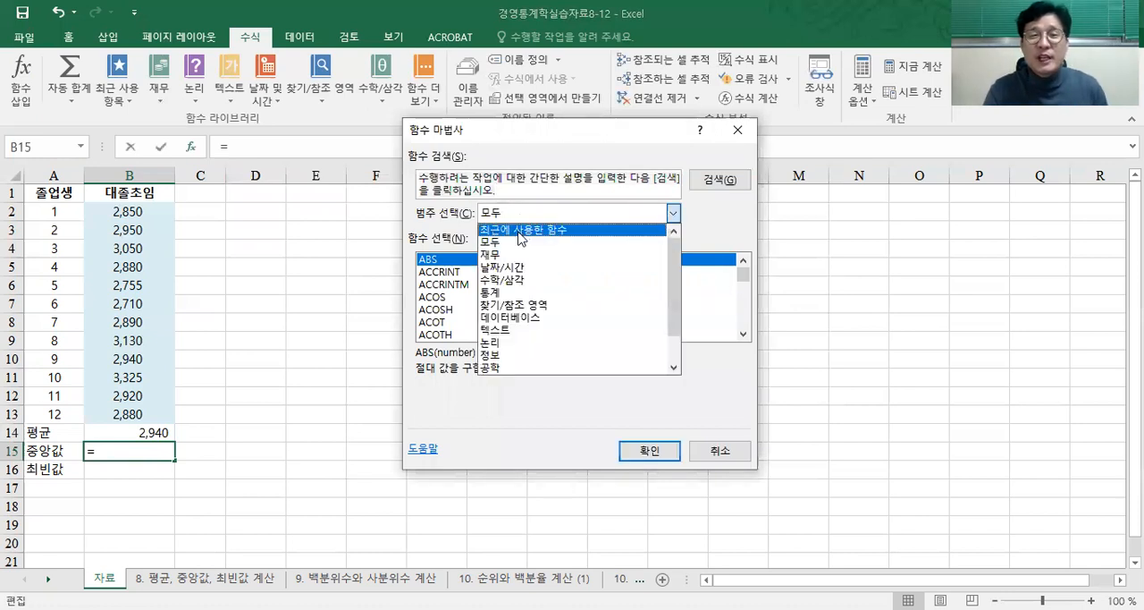
pyautogui.click(534, 225)
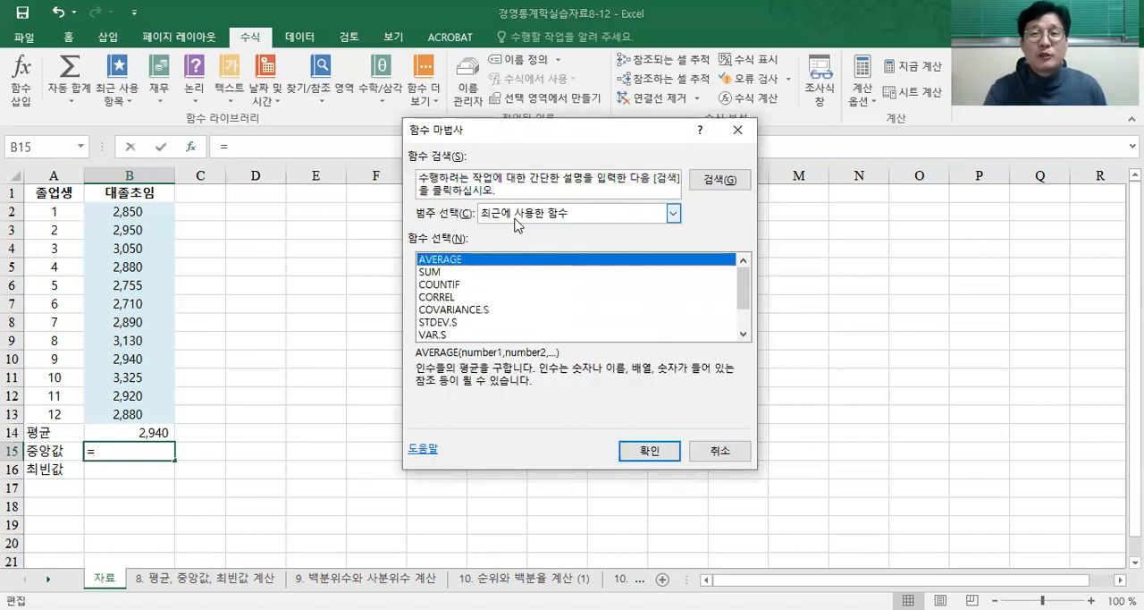
pyautogui.click(526, 218)
pyautogui.click(518, 242)
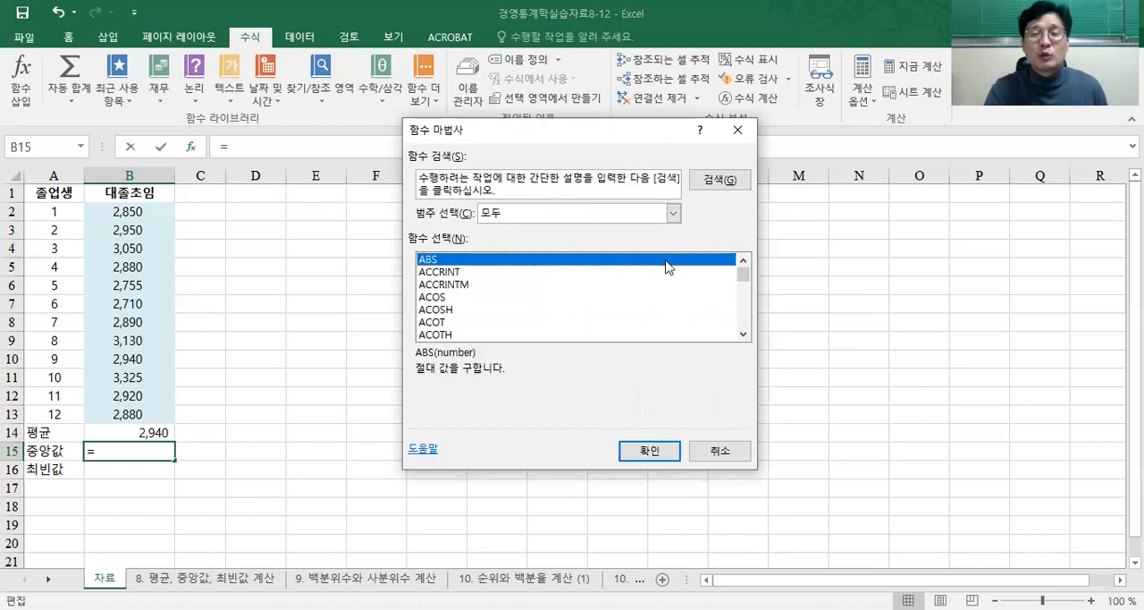
pyautogui.moveTo(745, 280)
pyautogui.mouseDown()
pyautogui.moveTo(746, 304)
pyautogui.moveTo(746, 284)
pyautogui.mouseUp()
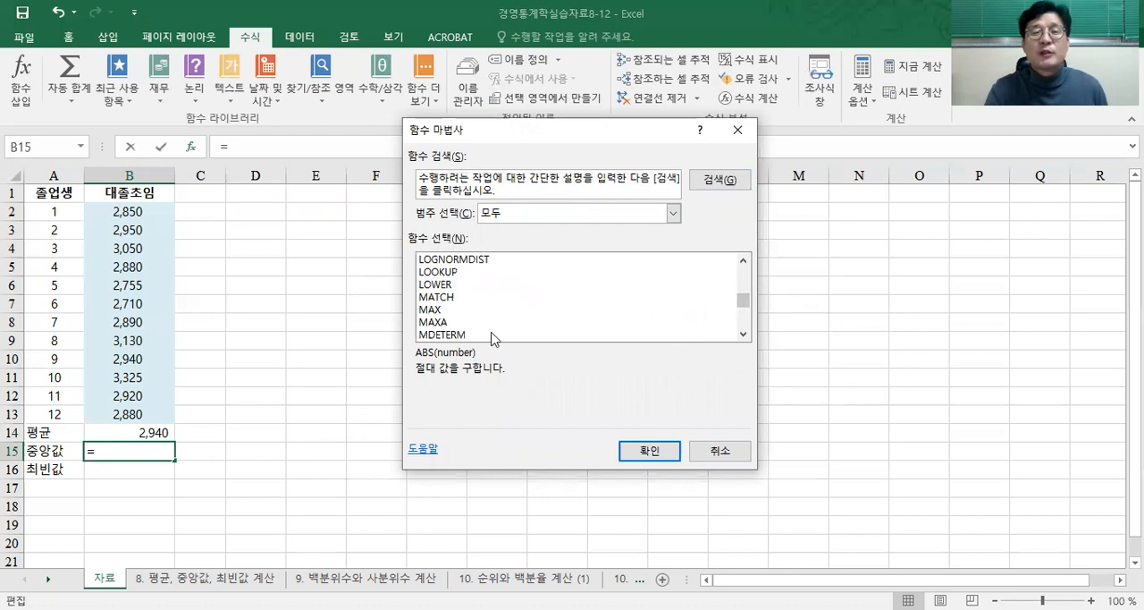
pyautogui.click(744, 328)
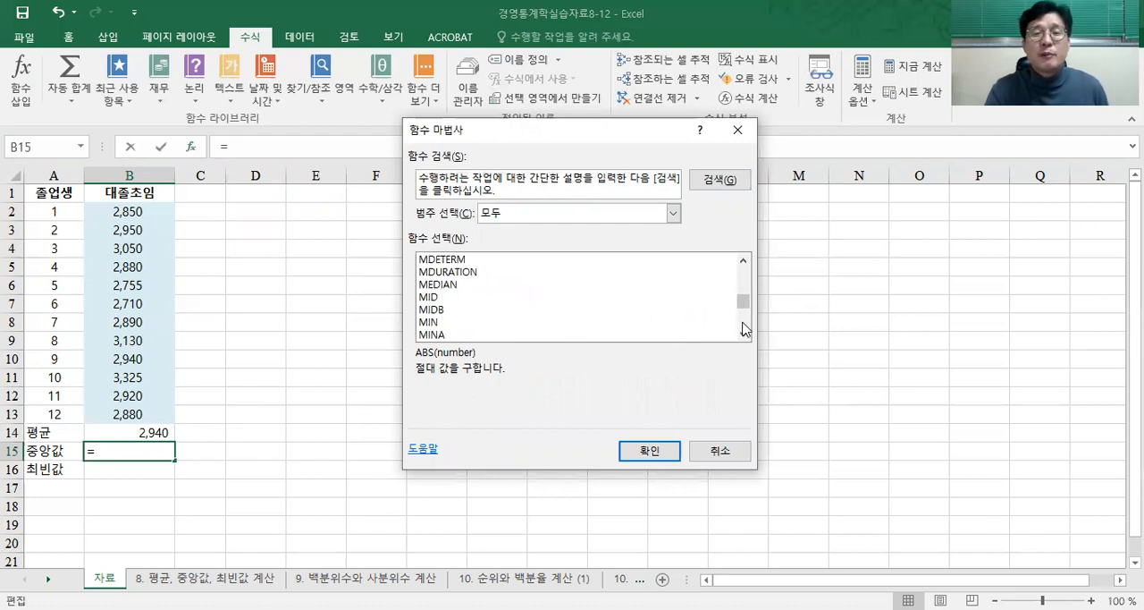
pyautogui.click(456, 287)
pyautogui.click(667, 454)
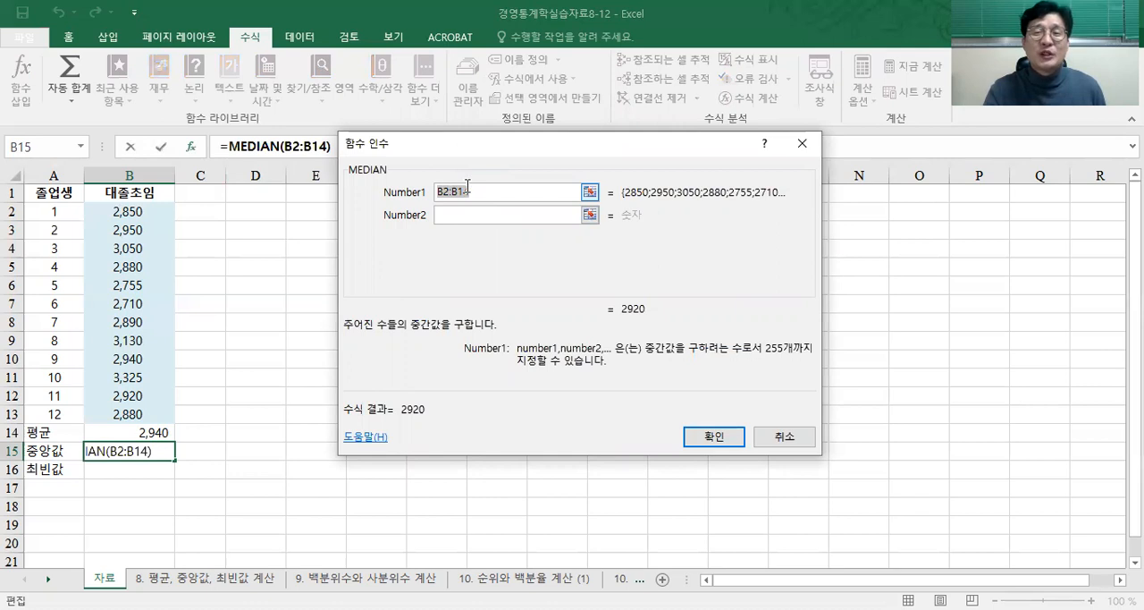
# Step: Set the MEDIAN function's Number1 argument to B2:B13 and complete the formula in B15
pyautogui.click(591, 193)
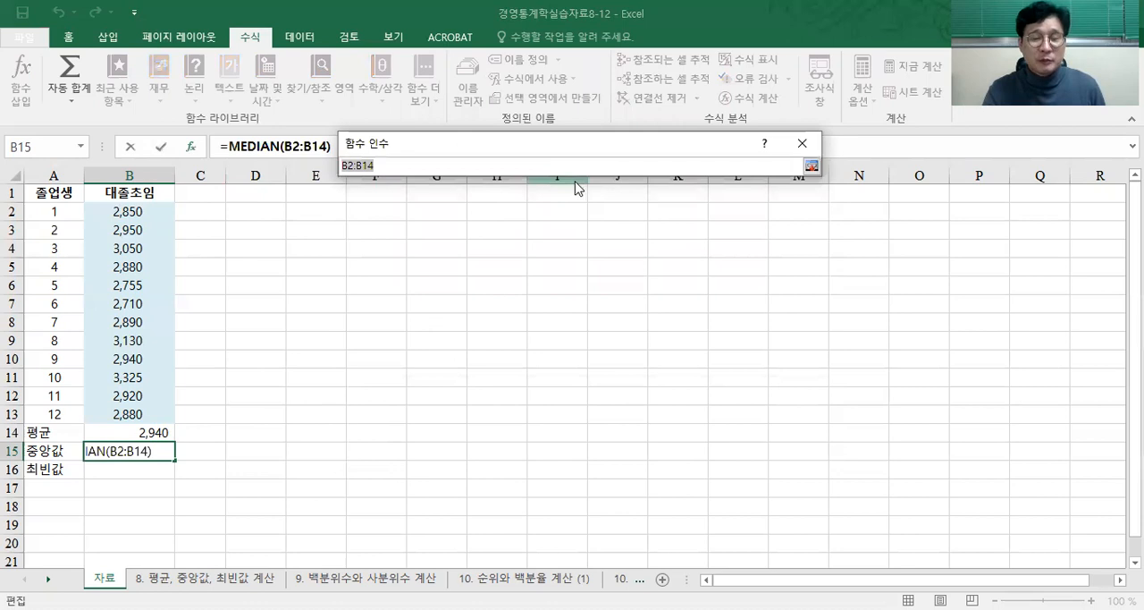
pyautogui.click(157, 210)
pyautogui.moveTo(158, 210); pyautogui.dragTo(157, 411)
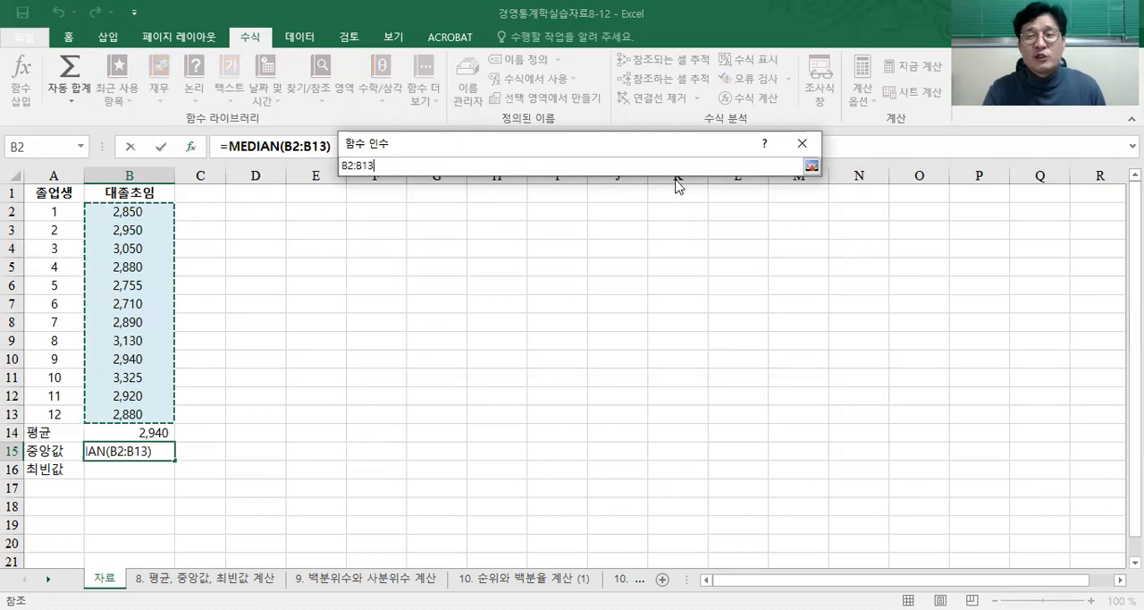
pyautogui.click(812, 168)
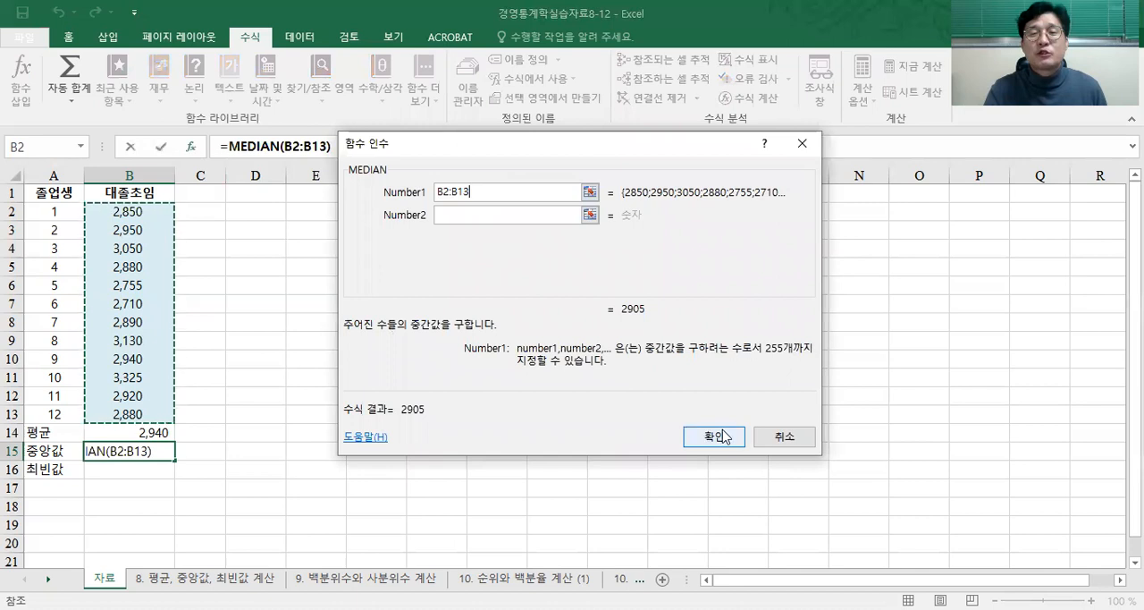
pyautogui.click(726, 442)
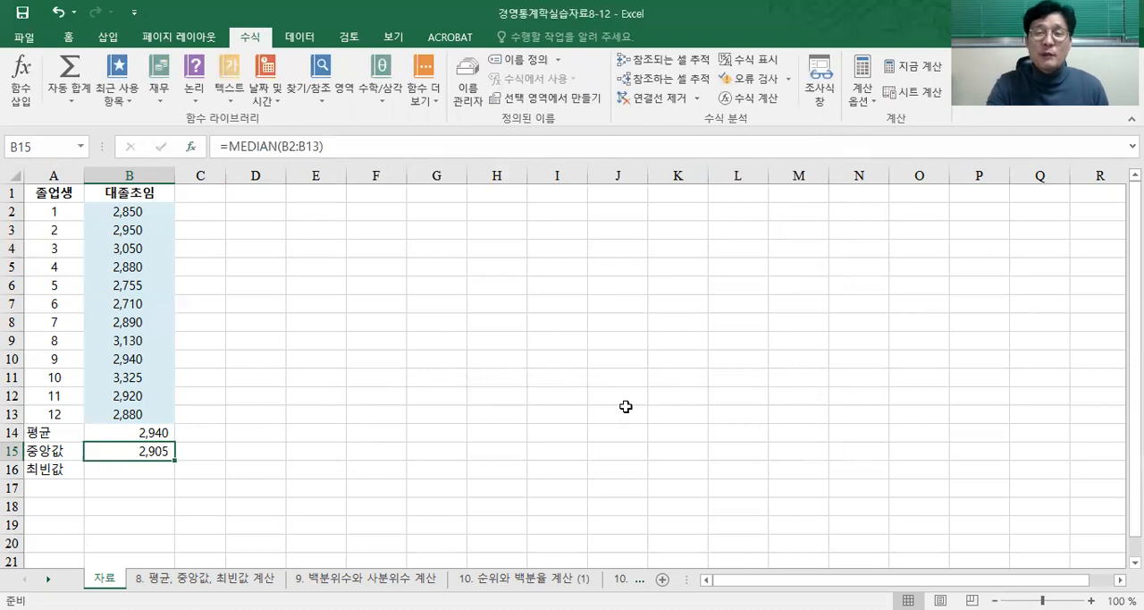
# Step: Start inserting a function in cell B16 and find the MODE functions in the 모두 category
pyautogui.click(166, 470)
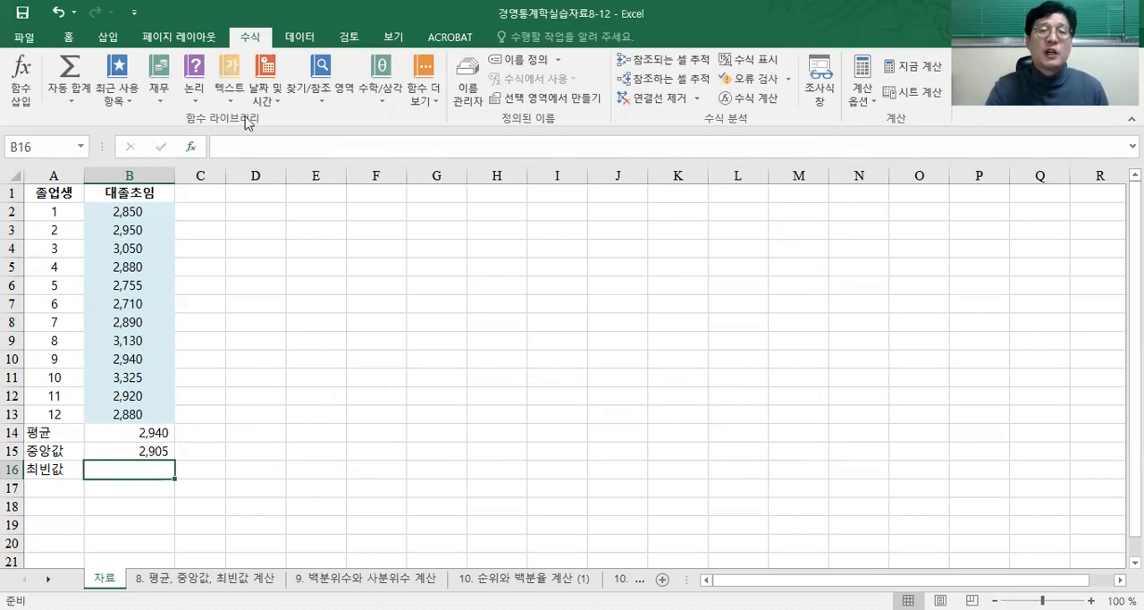
pyautogui.click(20, 93)
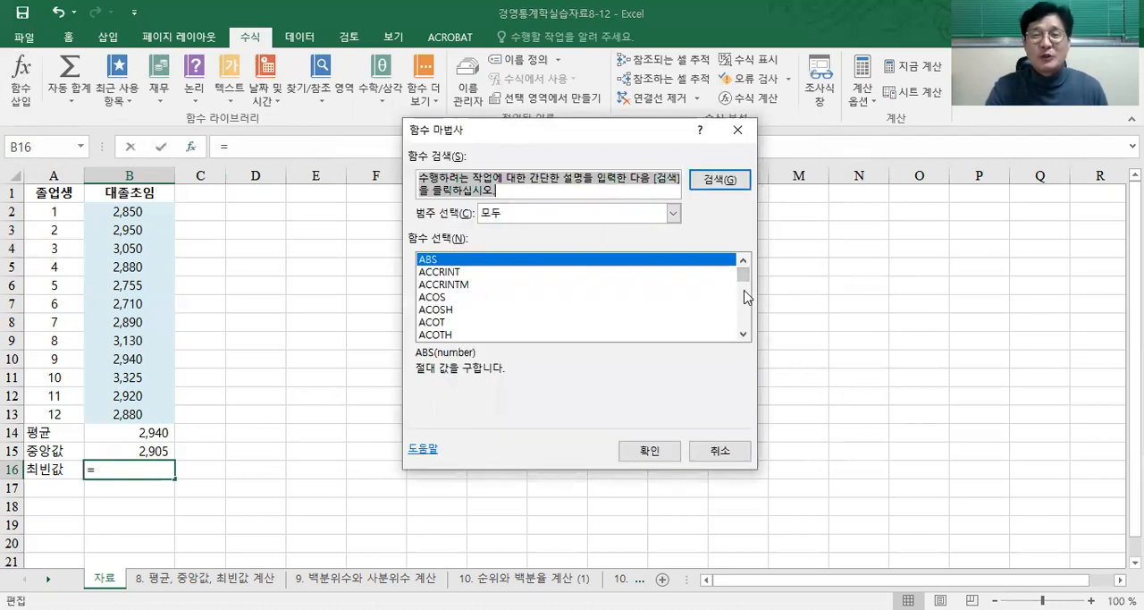
pyautogui.moveTo(744, 283)
pyautogui.mouseDown()
pyautogui.moveTo(745, 312)
pyautogui.moveTo(745, 297)
pyautogui.mouseUp()
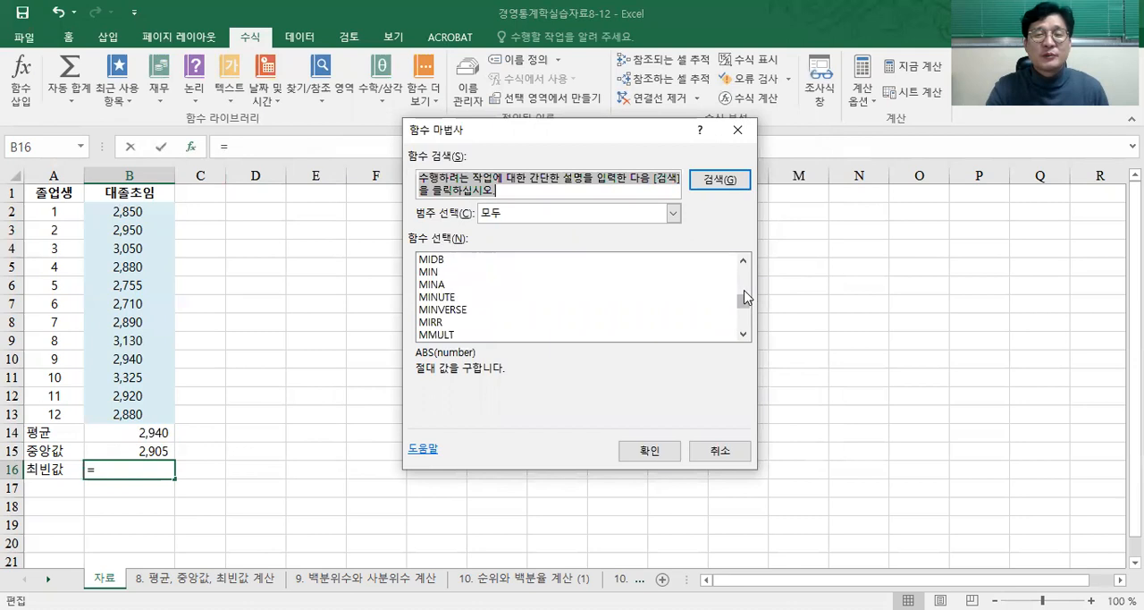
pyautogui.scroll(-2, 742, 331)
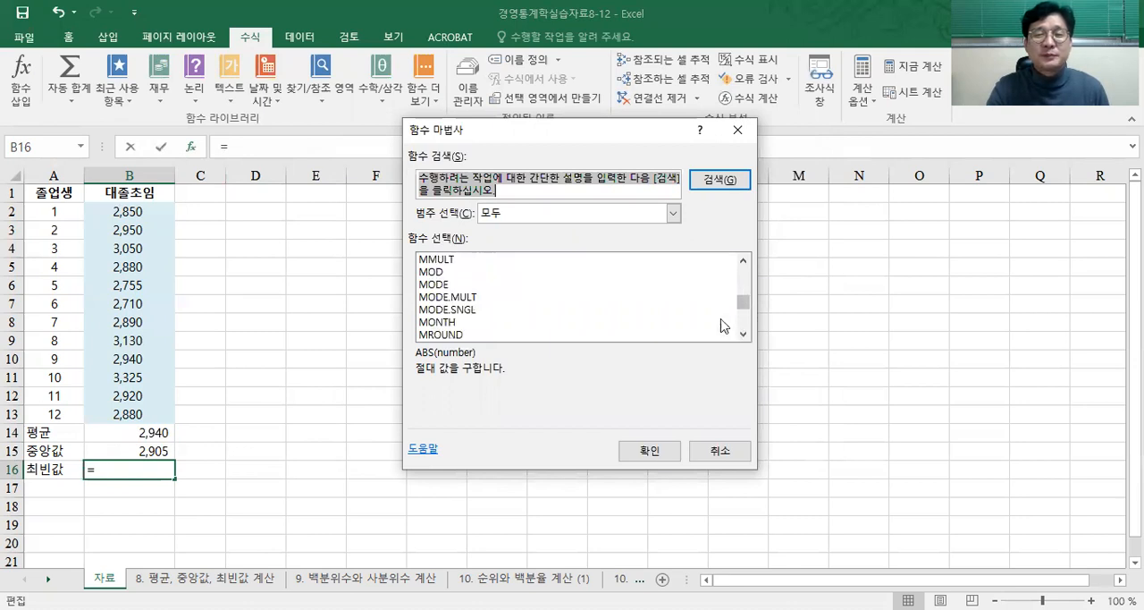
# Step: Compare the descriptions of the MODE, MODE.MULT and MODE.SNGL functions
pyautogui.click(457, 286)
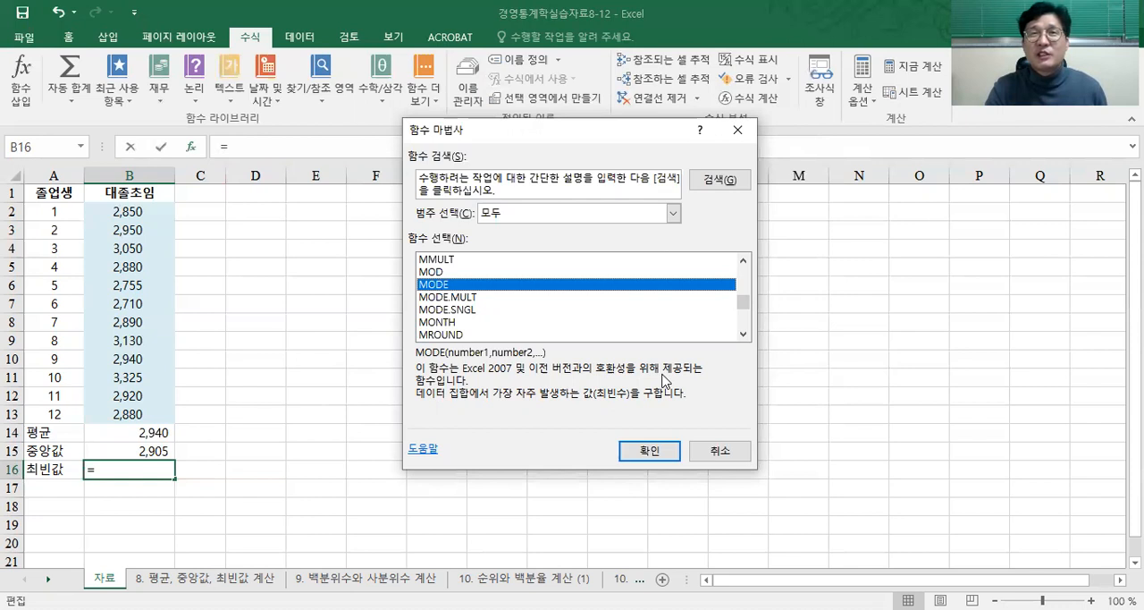
pyautogui.click(491, 298)
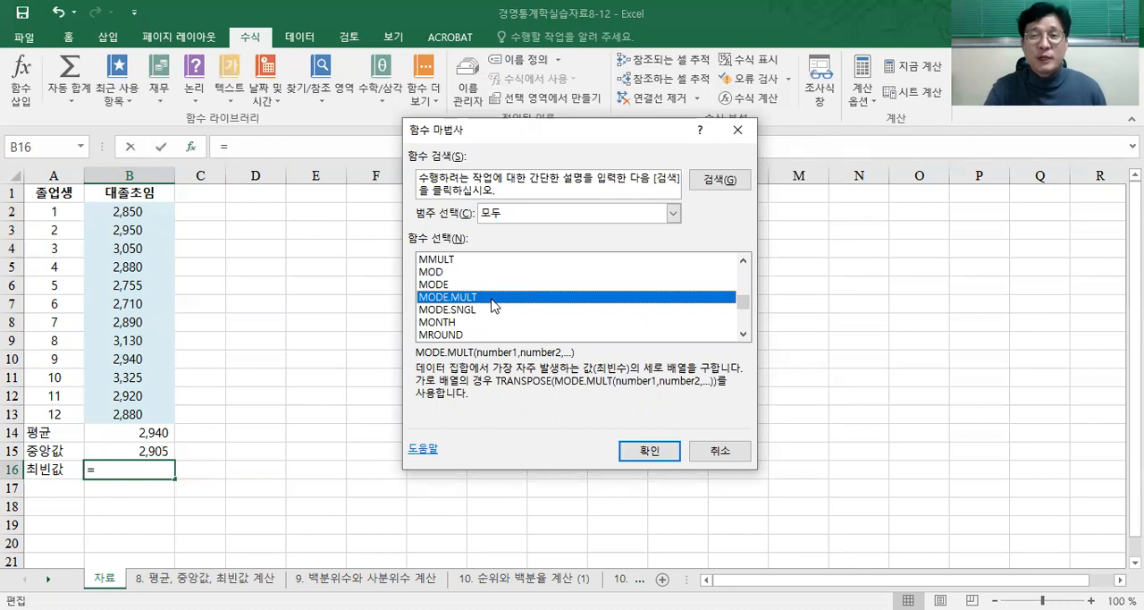
pyautogui.click(459, 310)
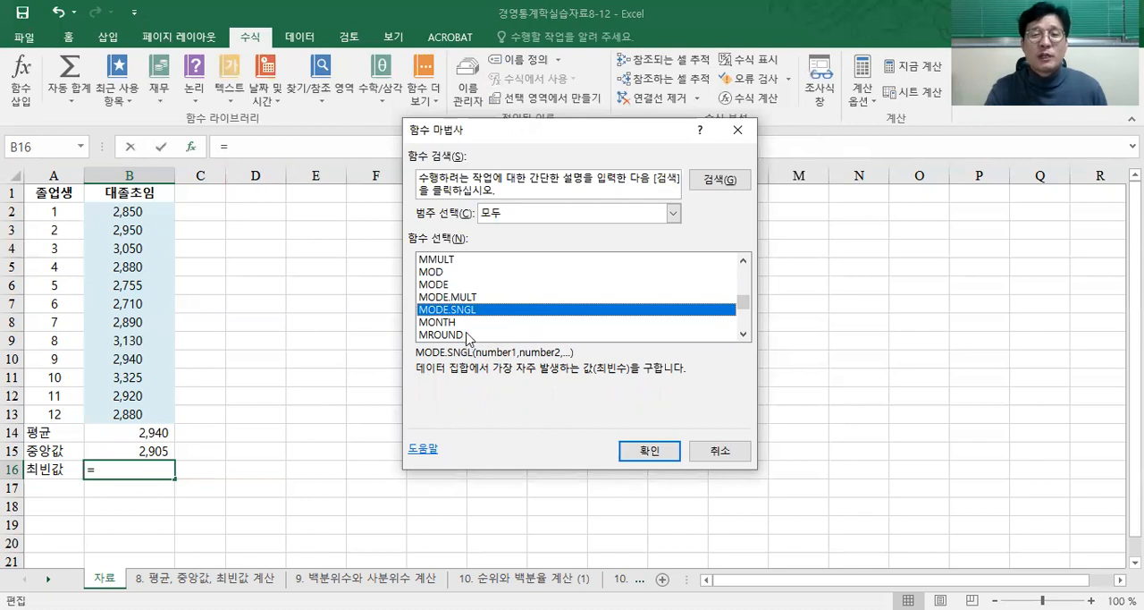
pyautogui.click(478, 300)
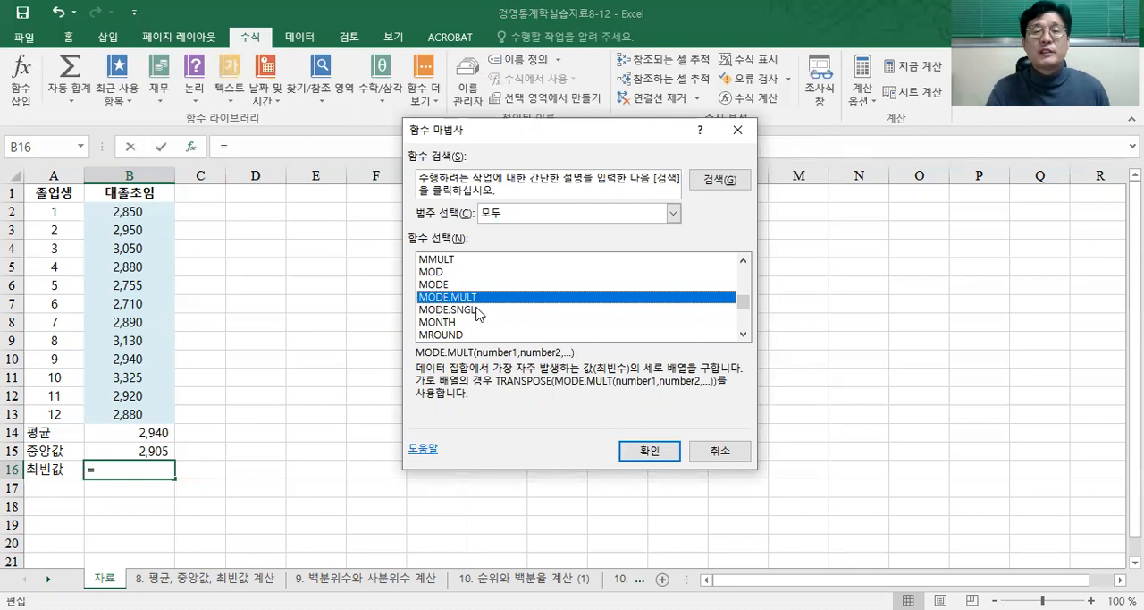
pyautogui.click(480, 307)
pyautogui.click(478, 298)
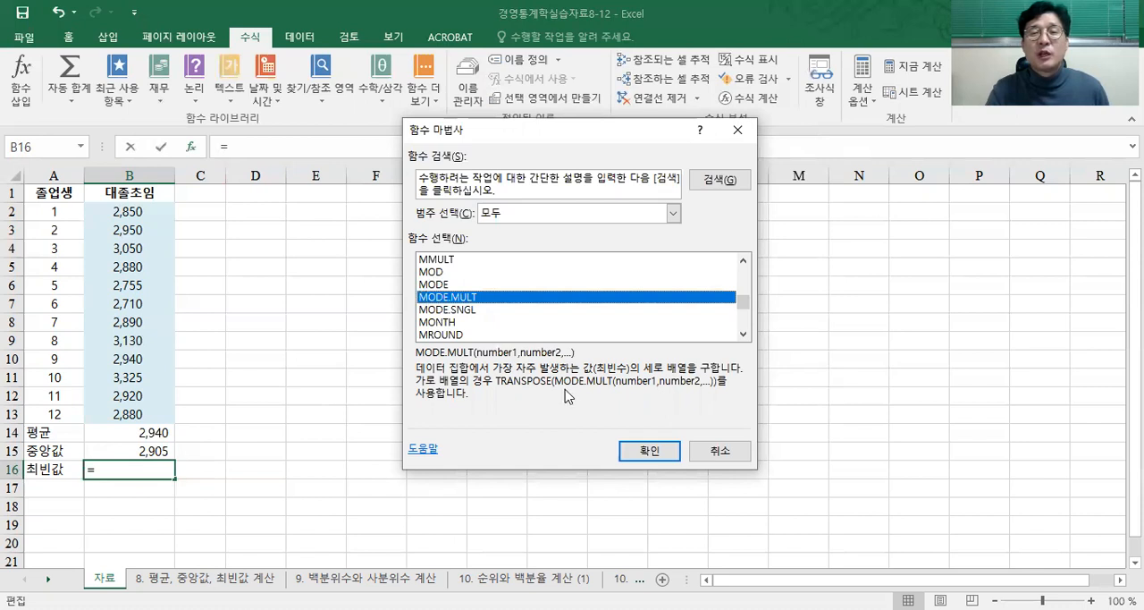
# Step: Insert the MODE.SNGL function into cell B16 for the 최빈값, with Number1 set to B2:B13
pyautogui.click(467, 313)
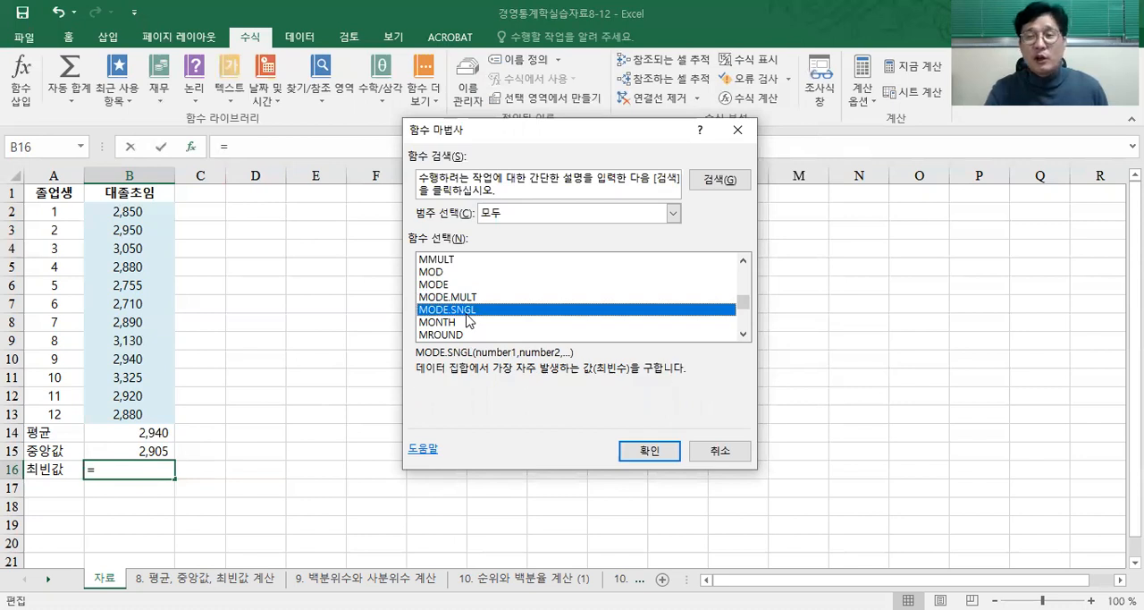
pyautogui.click(664, 456)
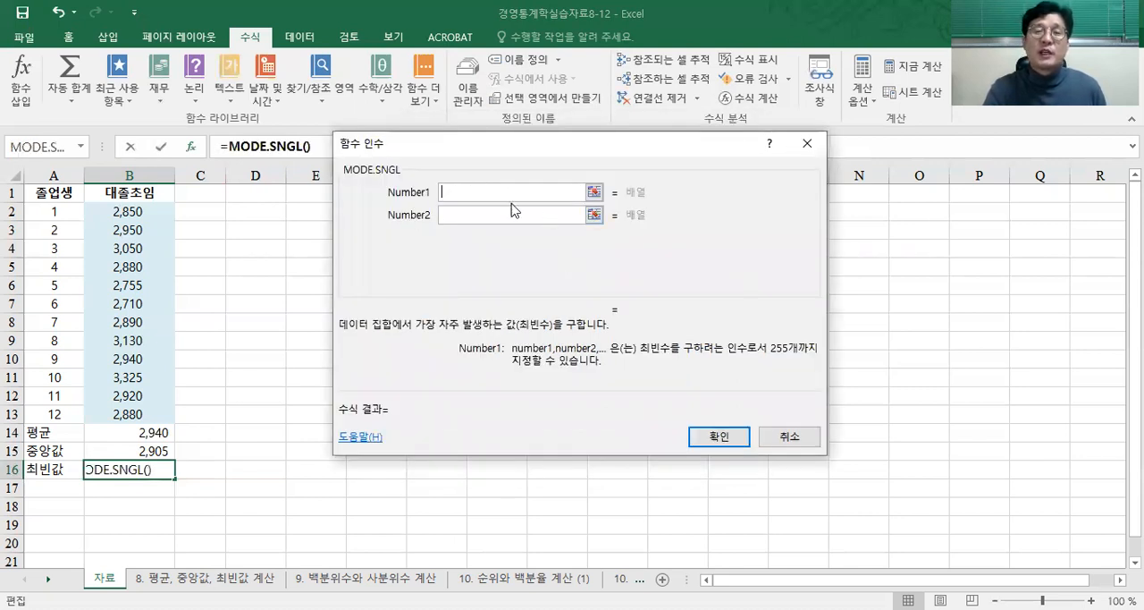
pyautogui.click(595, 194)
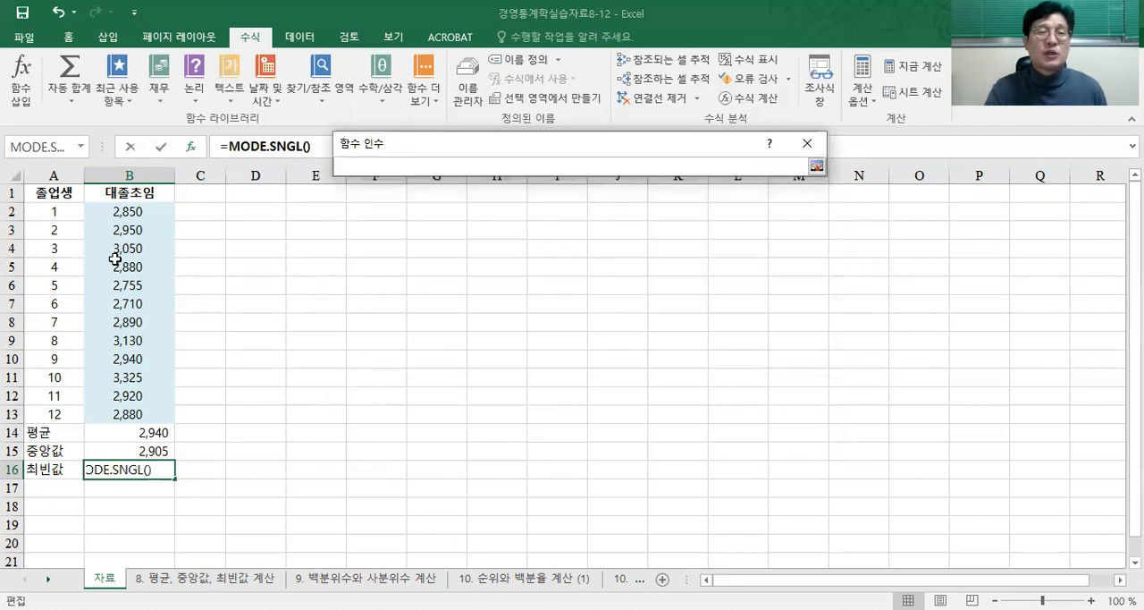
pyautogui.click(143, 215)
pyautogui.moveTo(143, 214); pyautogui.dragTo(130, 407)
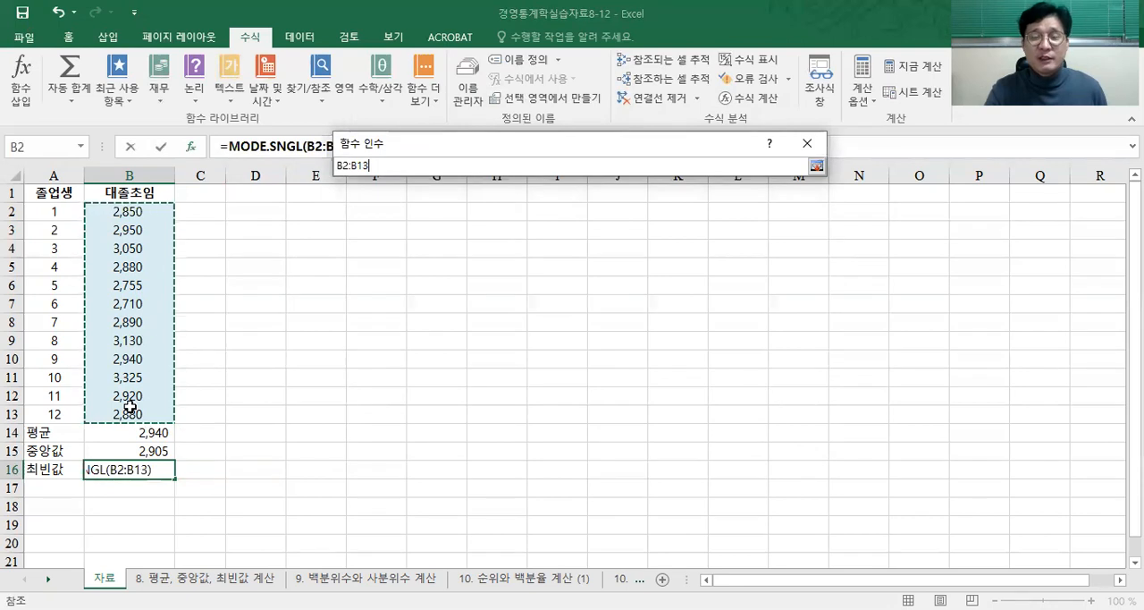
pyautogui.click(816, 167)
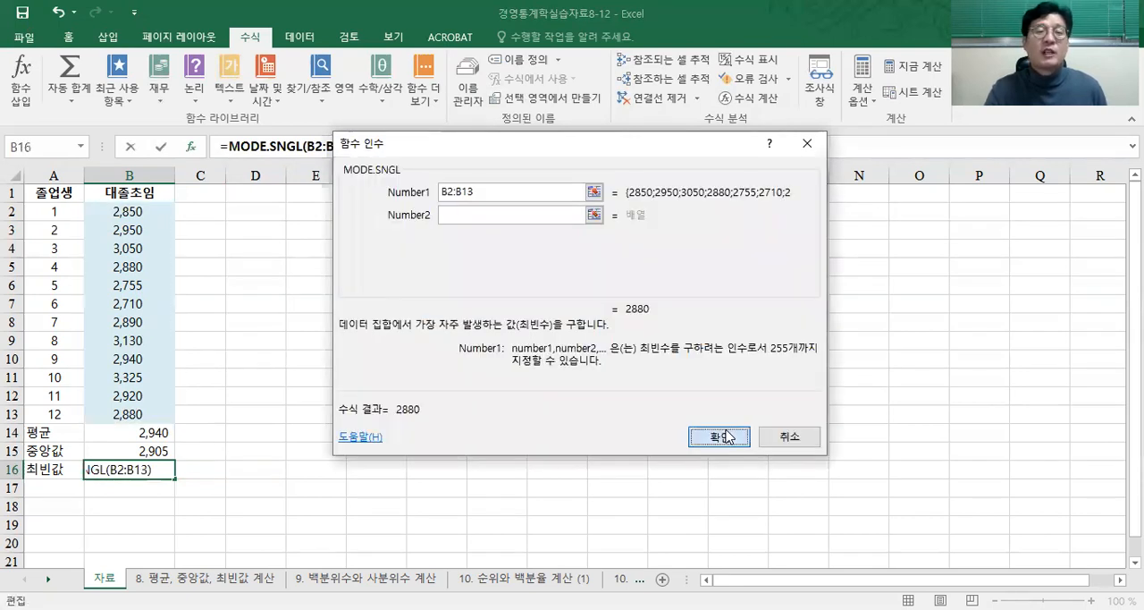
pyautogui.click(720, 436)
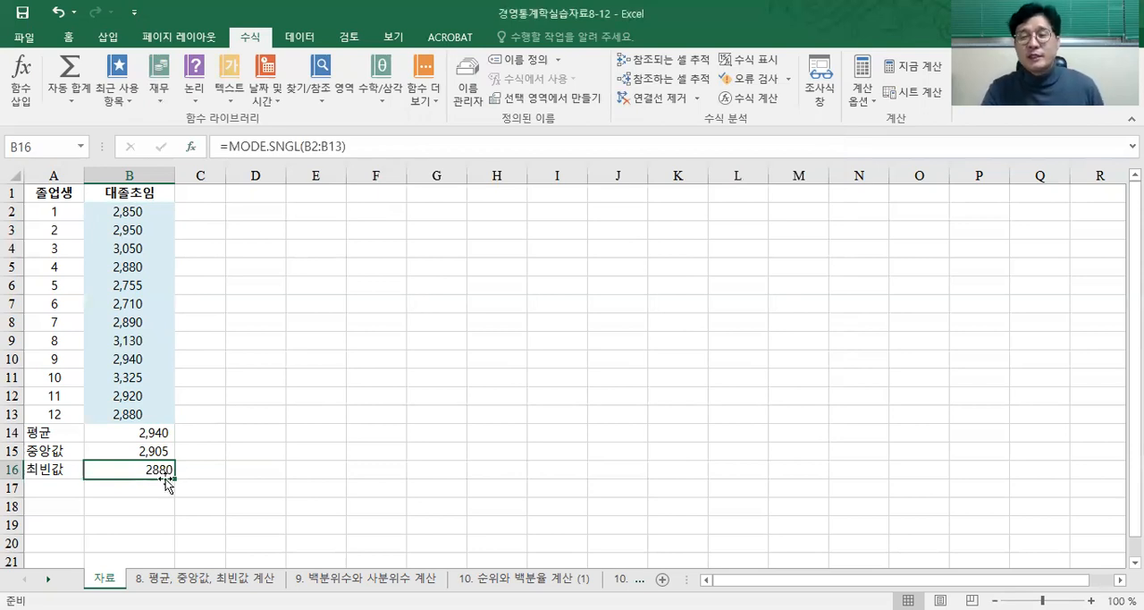
# Step: Set the format of cells B14:B16 to the 숫자 category with the 1000 단위 구분 기호(,) option enabled
pyautogui.moveTo(156, 434); pyautogui.dragTo(159, 470)
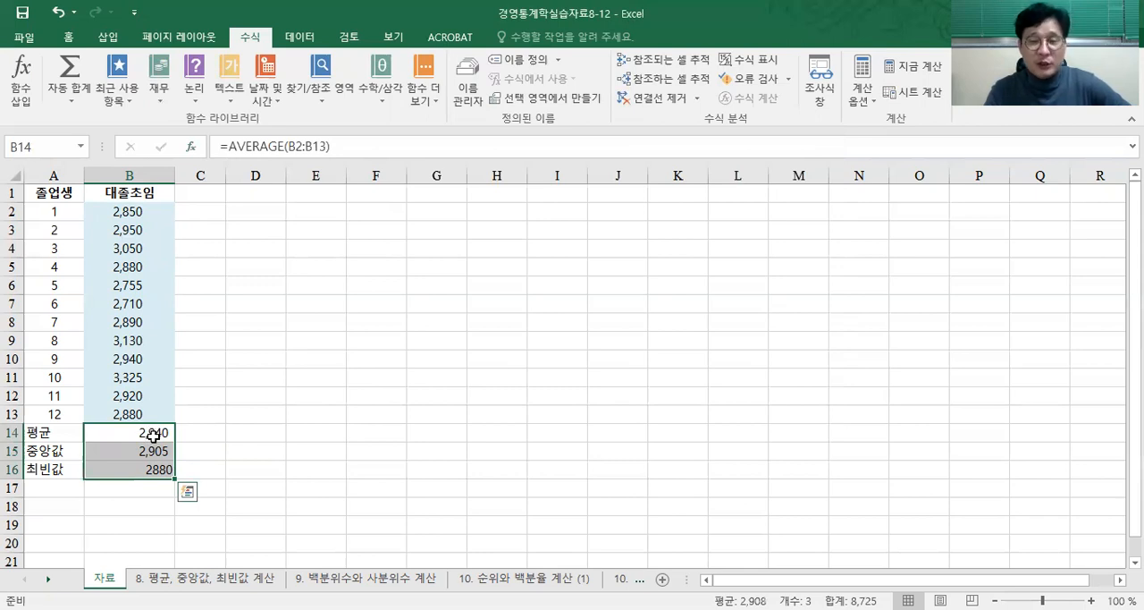
pyautogui.rightClick(154, 434)
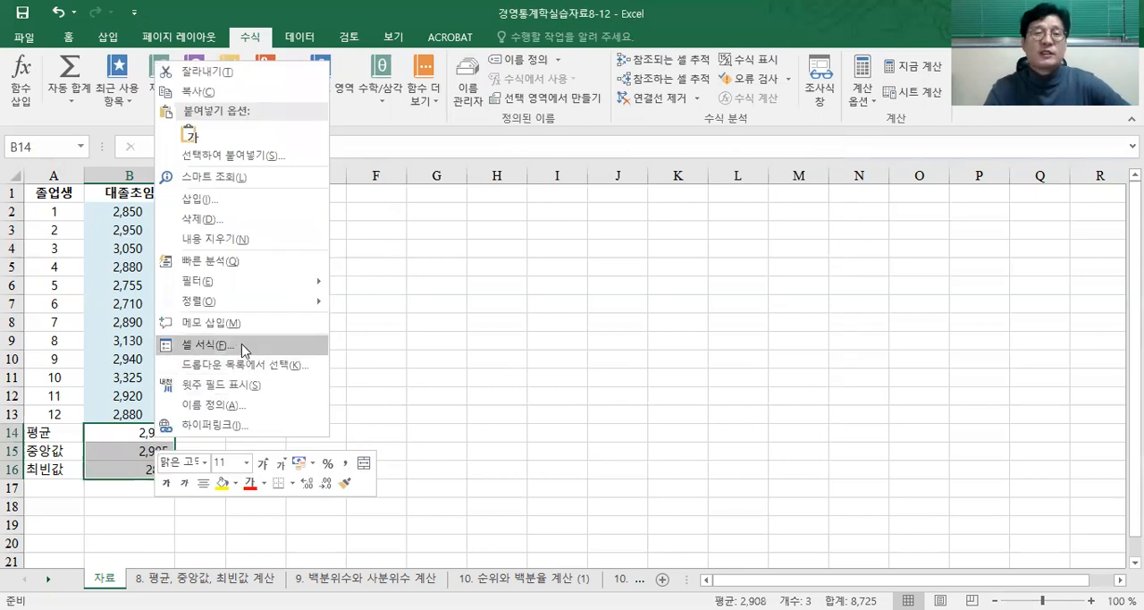
pyautogui.click(243, 351)
pyautogui.moveTo(321, 132); pyautogui.dragTo(638, 151)
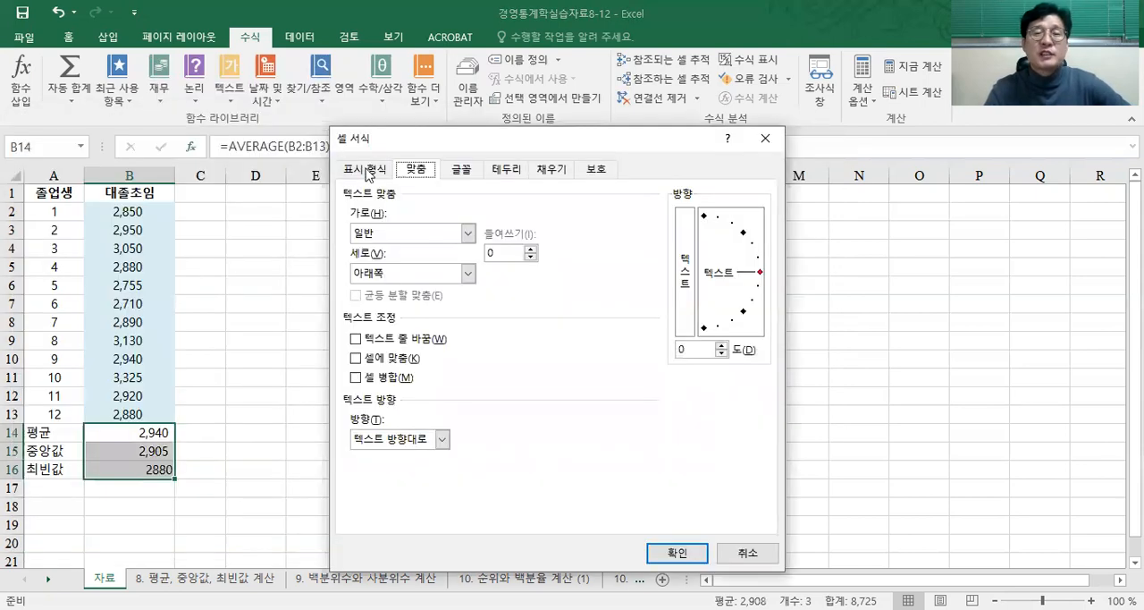
pyautogui.click(367, 170)
pyautogui.click(374, 226)
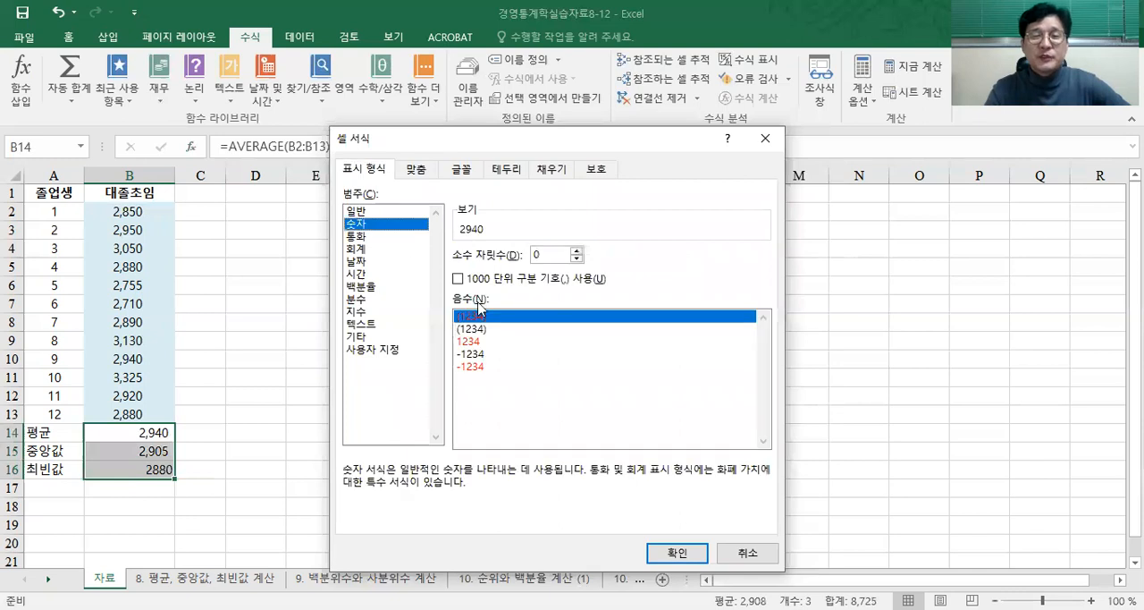
pyautogui.click(499, 282)
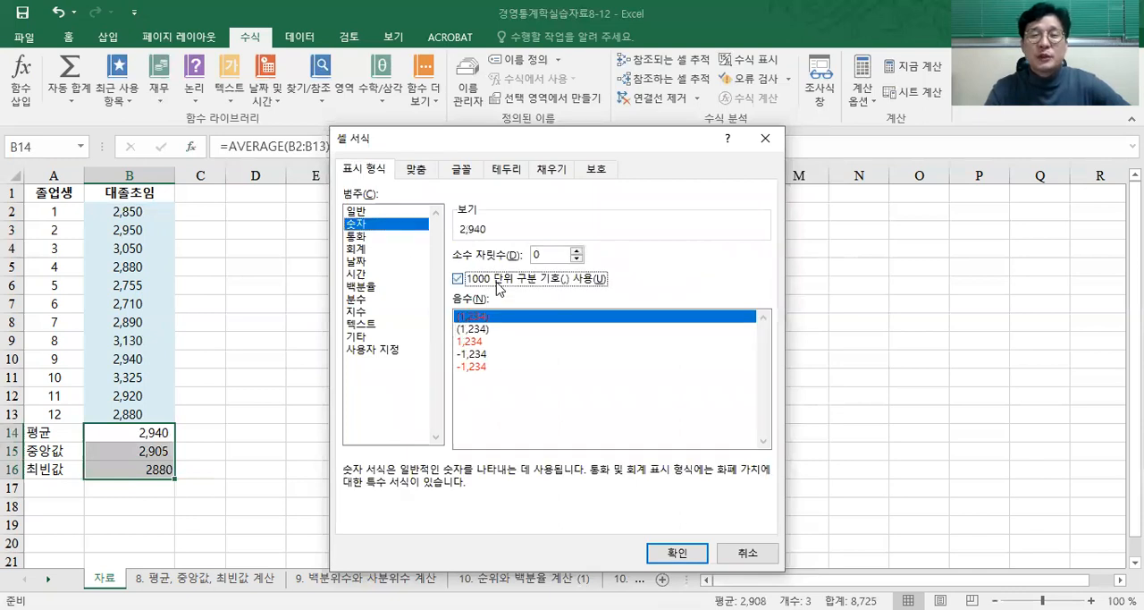
# Step: Set the horizontal text alignment of cells B14:B16 to 가운데 and apply the cell formatting
pyautogui.click(426, 174)
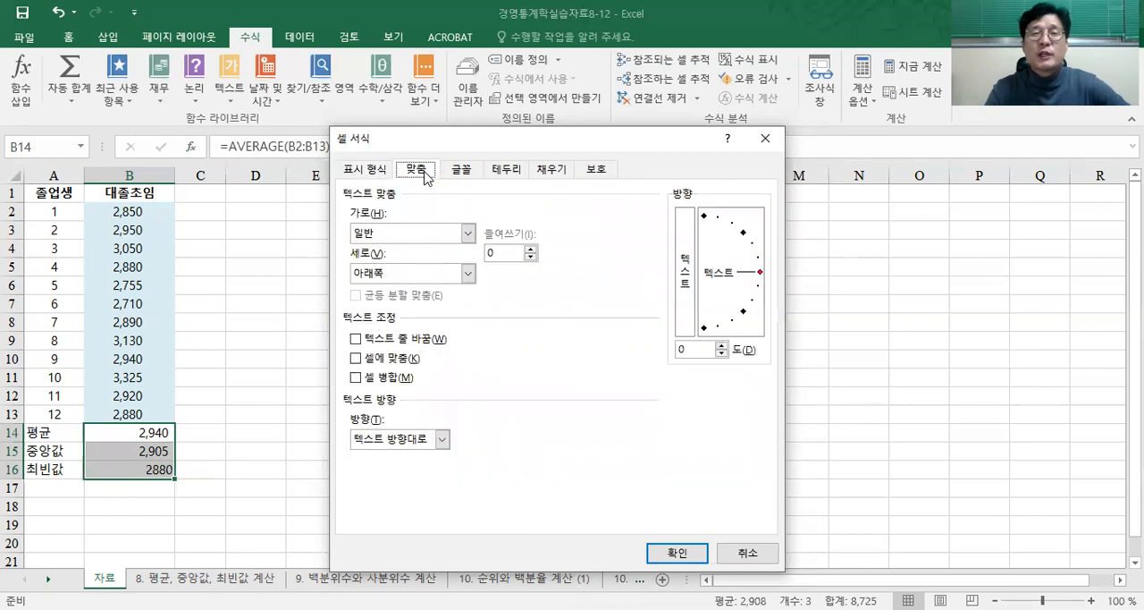
pyautogui.click(402, 236)
pyautogui.click(399, 275)
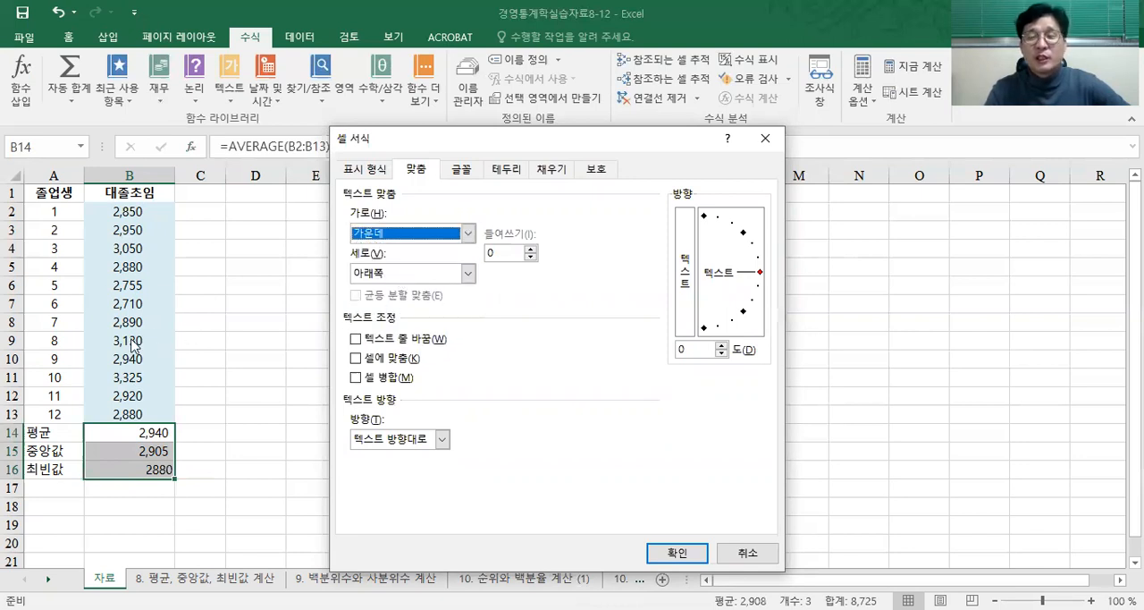
pyautogui.click(683, 555)
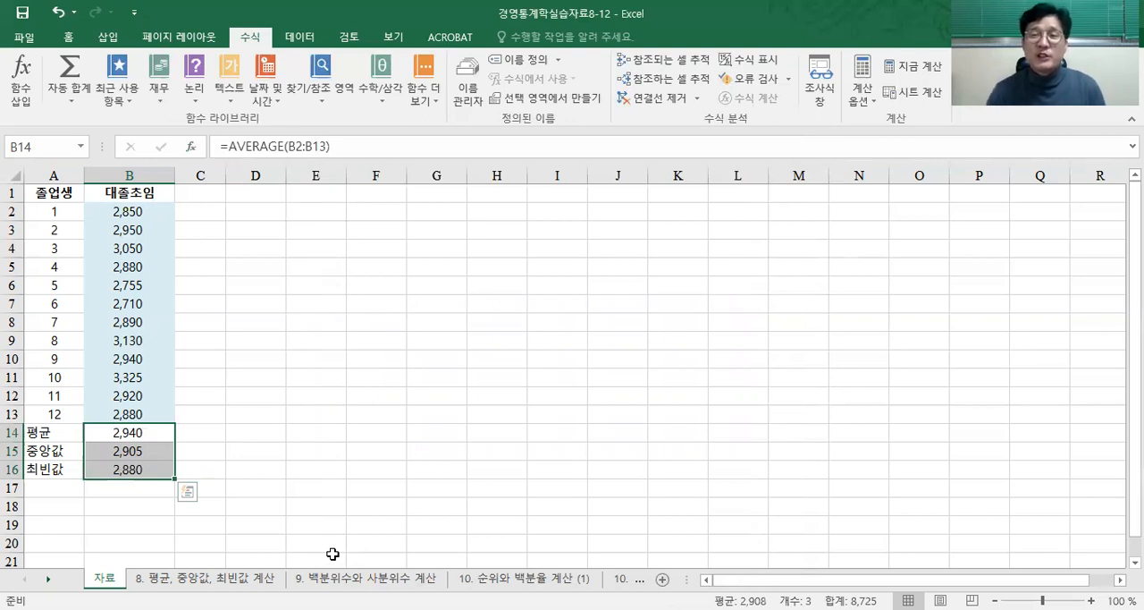
# Step: Select the 평균 result in cell B14 and look at the functions offered by AutoSum (합계)
pyautogui.click(143, 434)
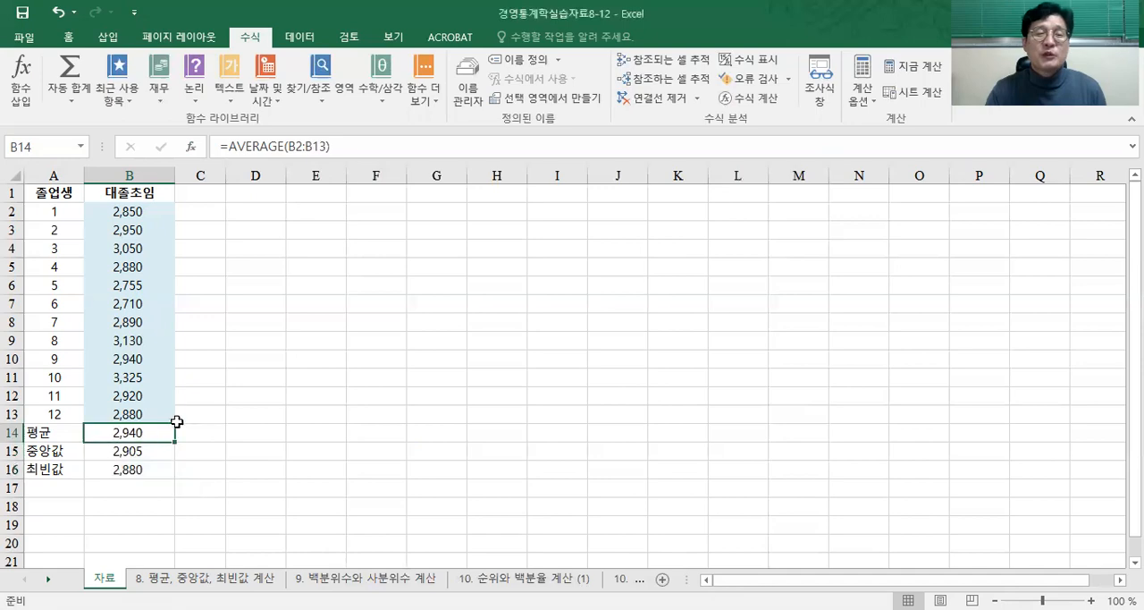
pyautogui.click(24, 38)
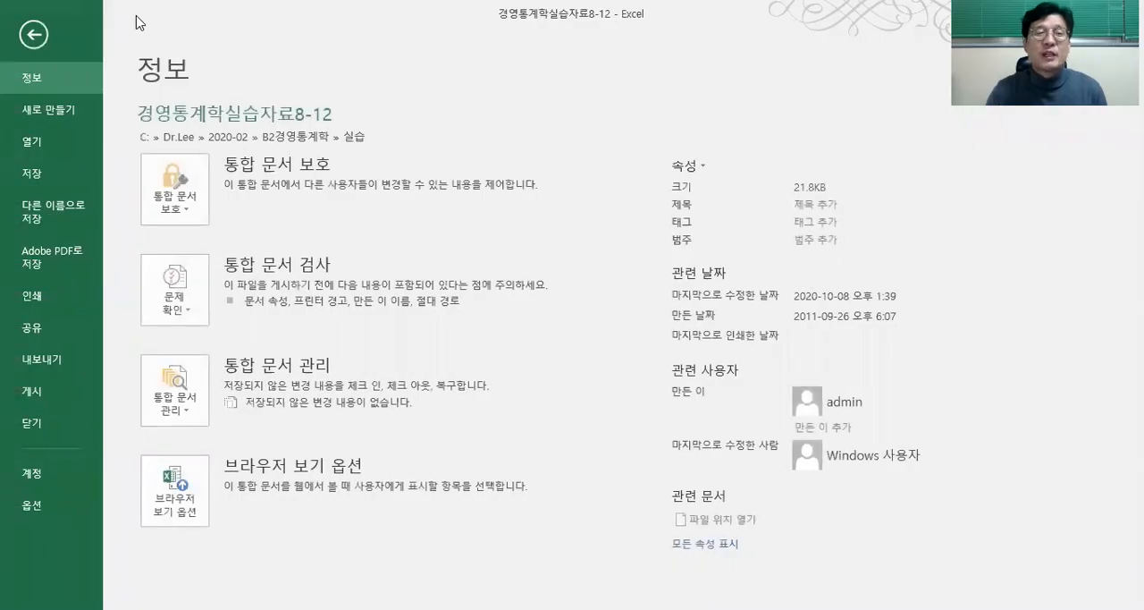
pyautogui.press('Escape')
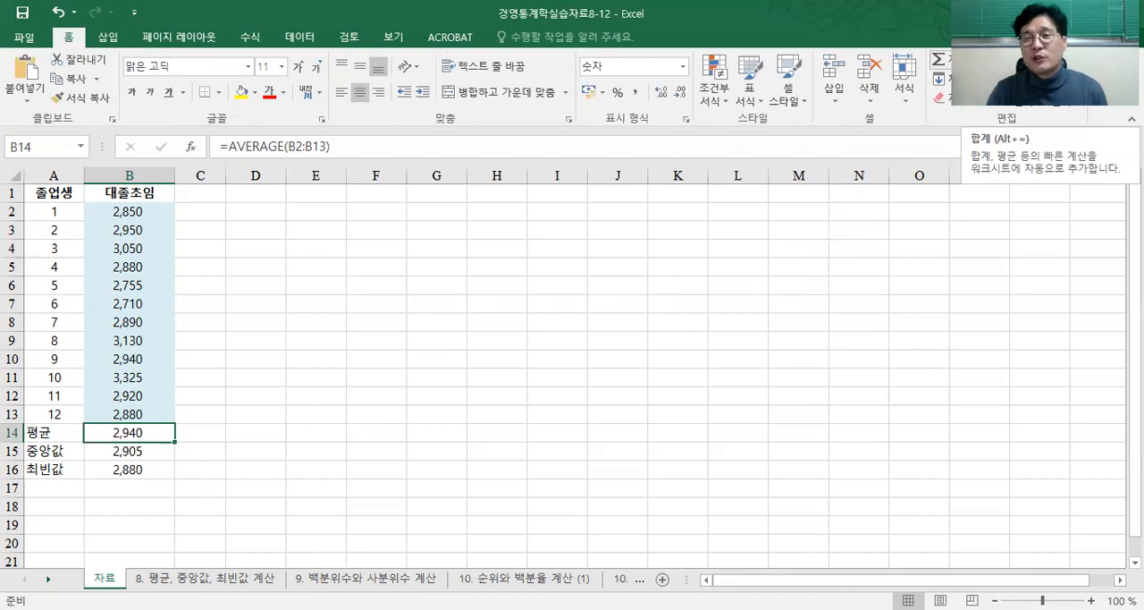
pyautogui.click(1042, 61)
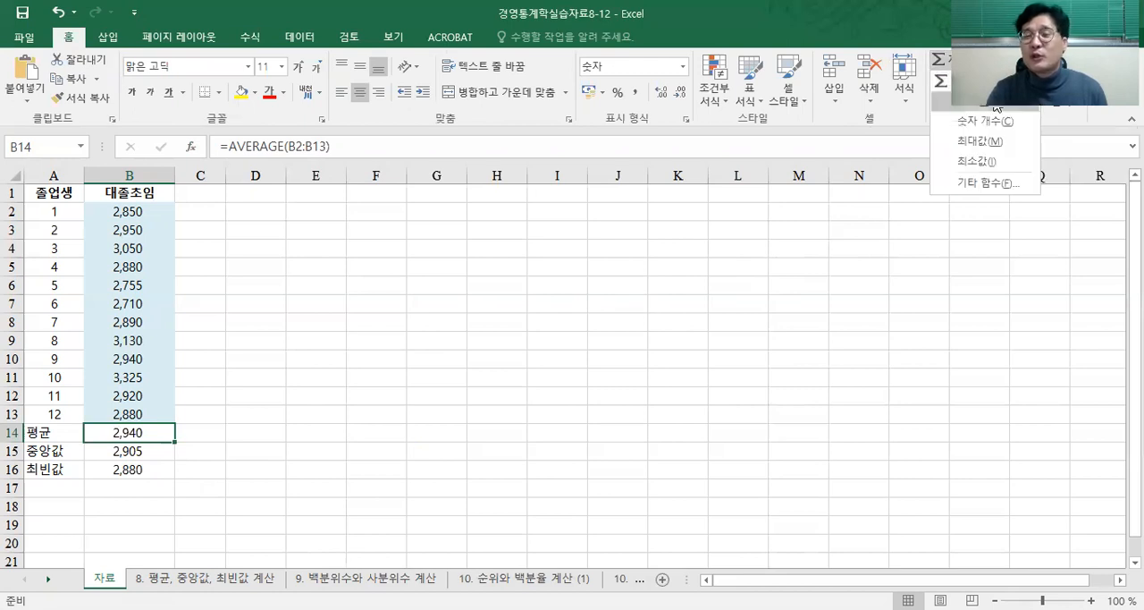
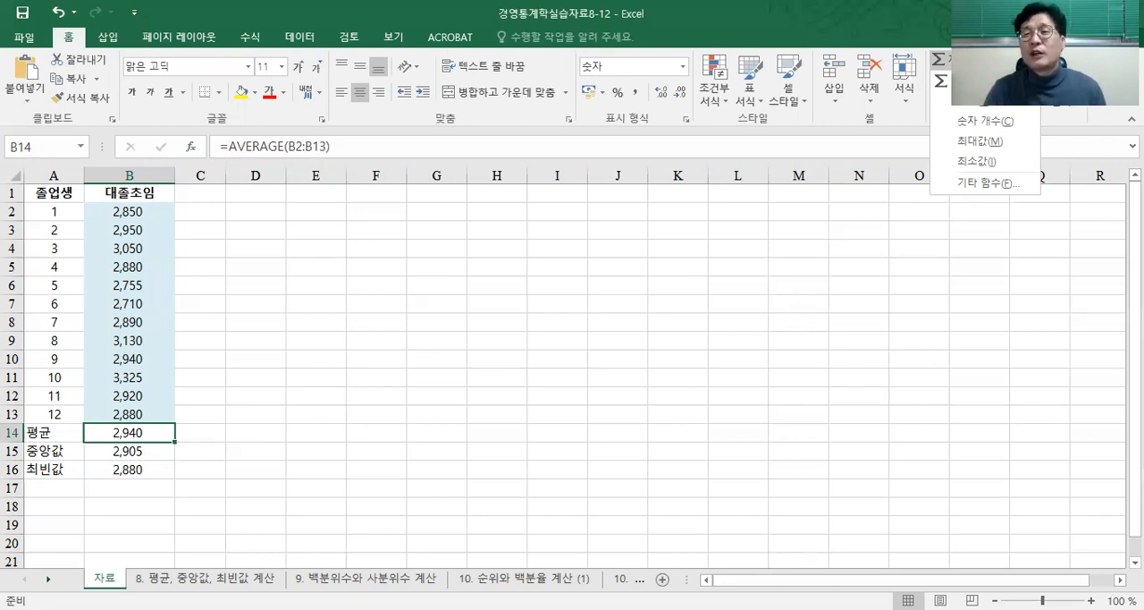
pyautogui.press('Escape')
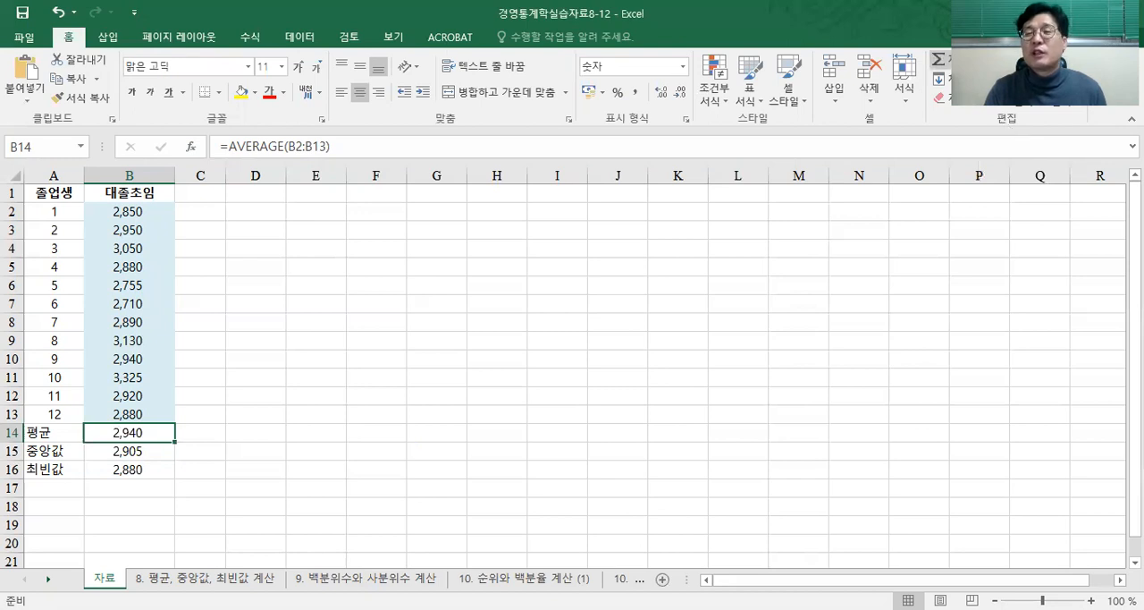
pyautogui.hotkey('alt', '=')
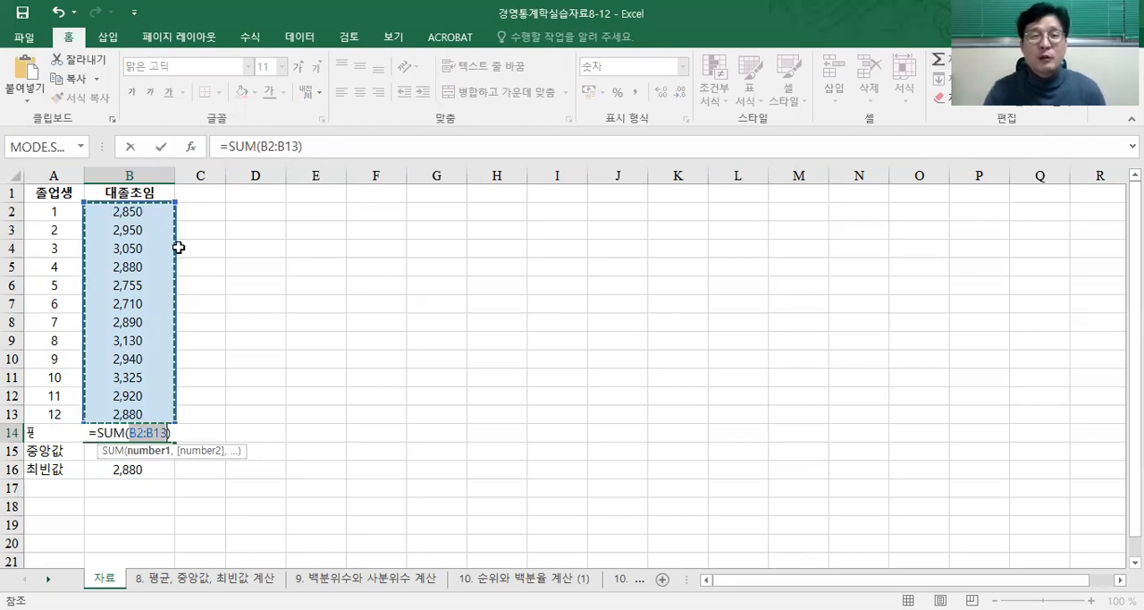
pyautogui.moveTo(221, 152); pyautogui.dragTo(304, 147)
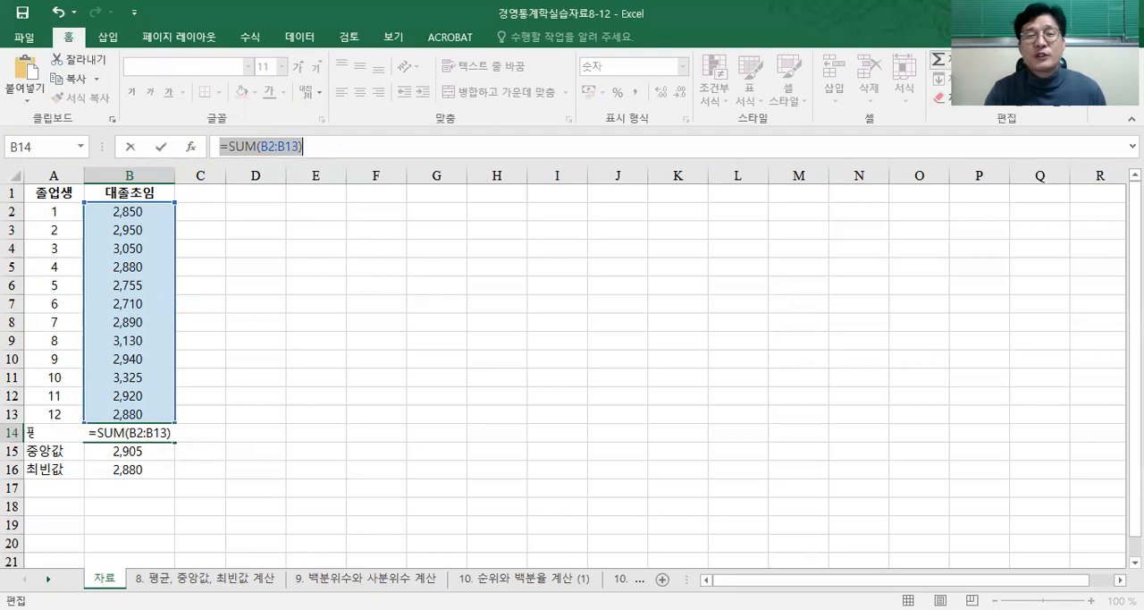
pyautogui.click(994, 59)
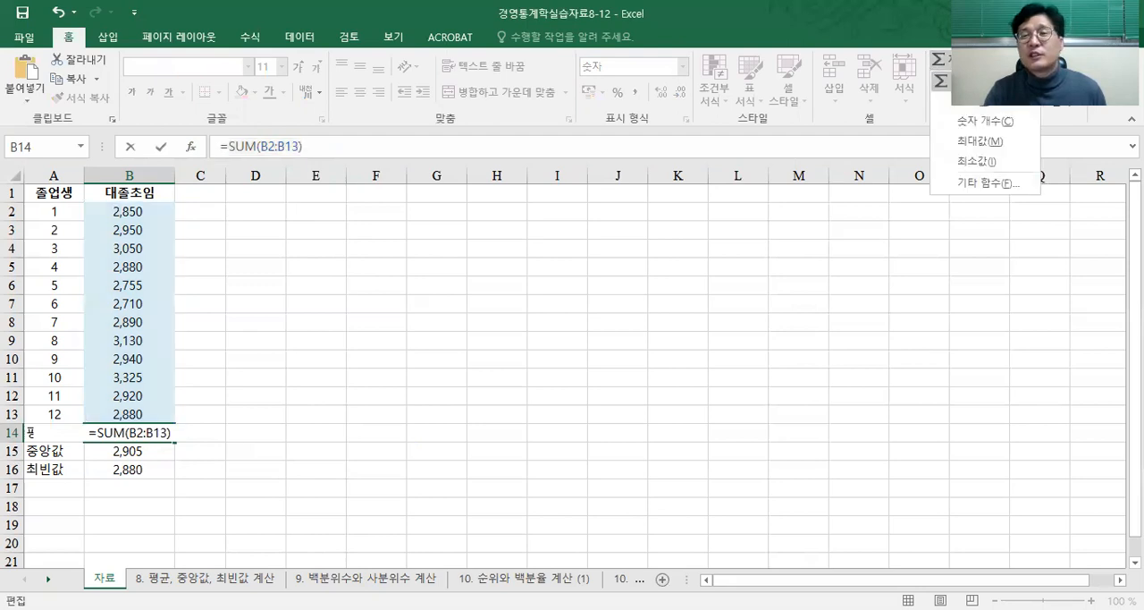
pyautogui.click(977, 105)
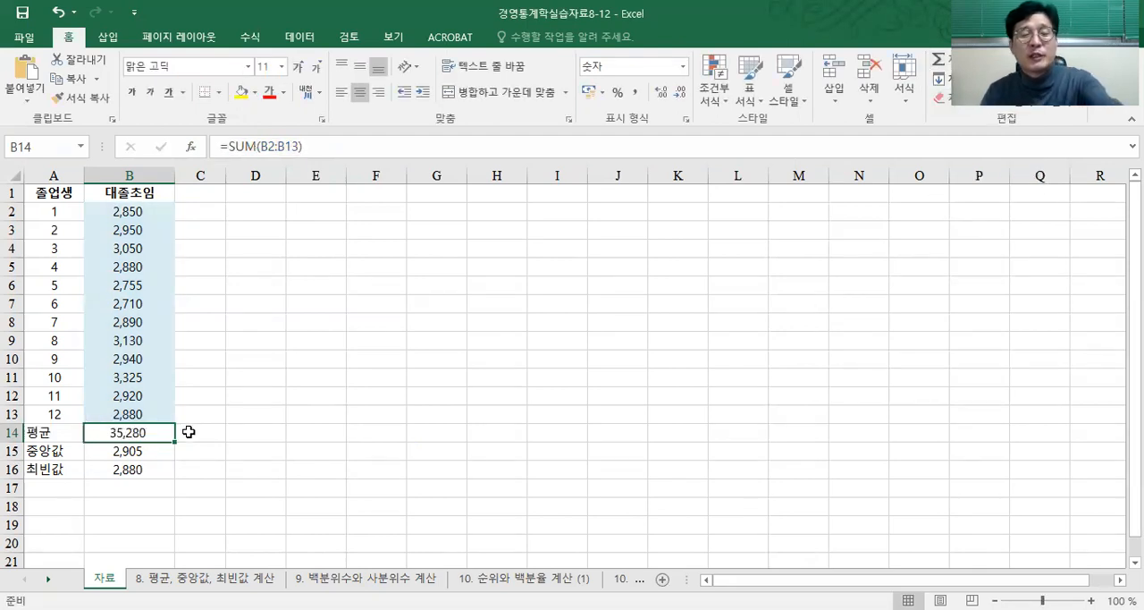
pyautogui.click(57, 11)
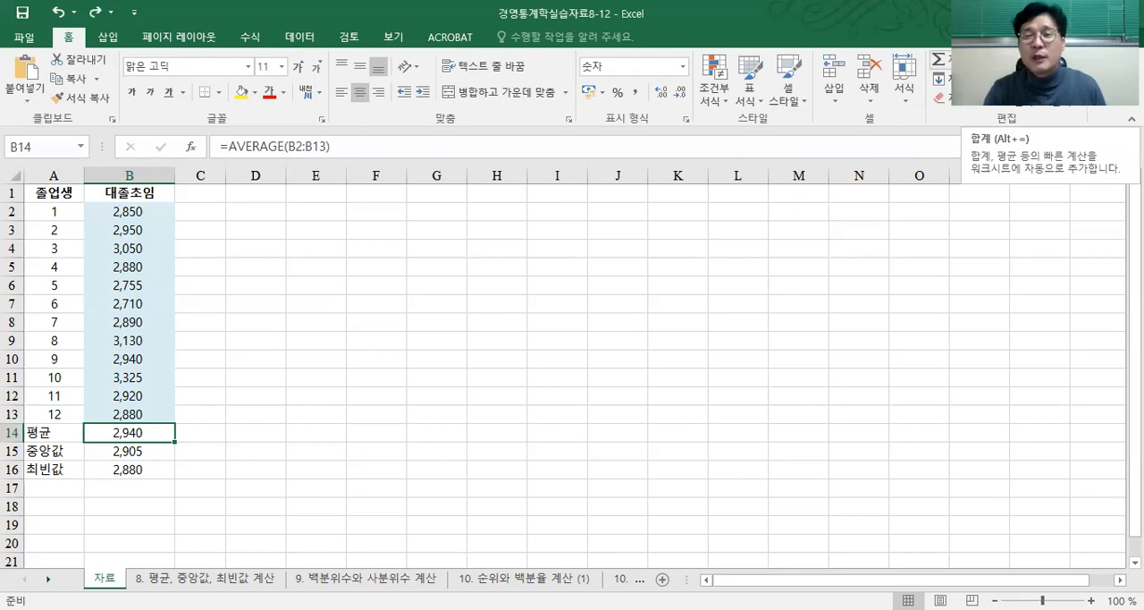
# Step: Use AutoSum's average function to enter =AVERAGE(B2:B13) in the 평균 cell B14
pyautogui.click(998, 60)
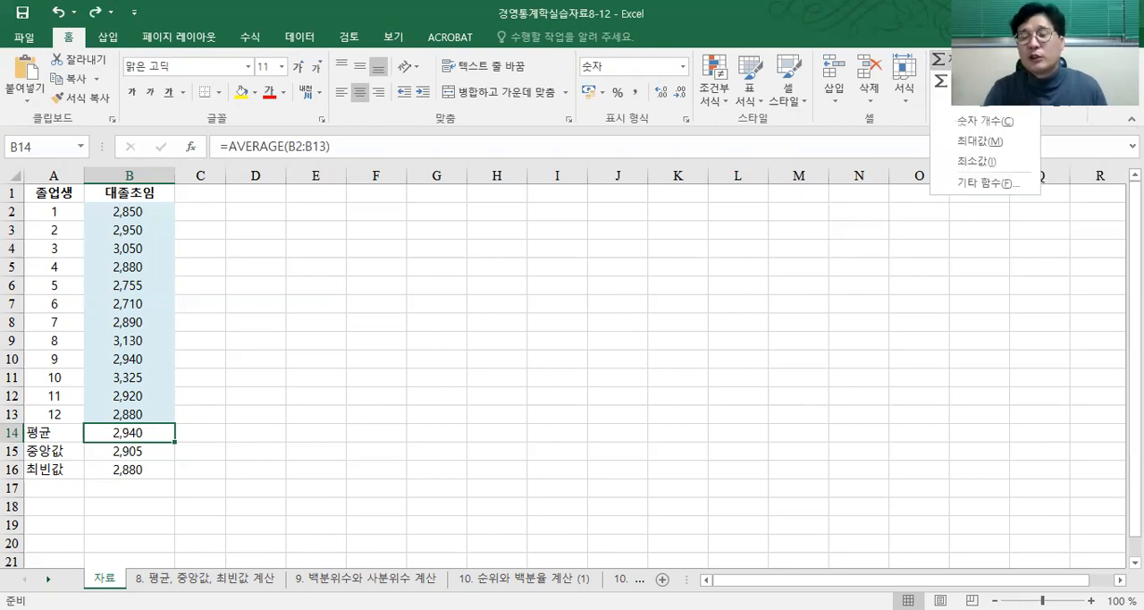
pyautogui.click(984, 102)
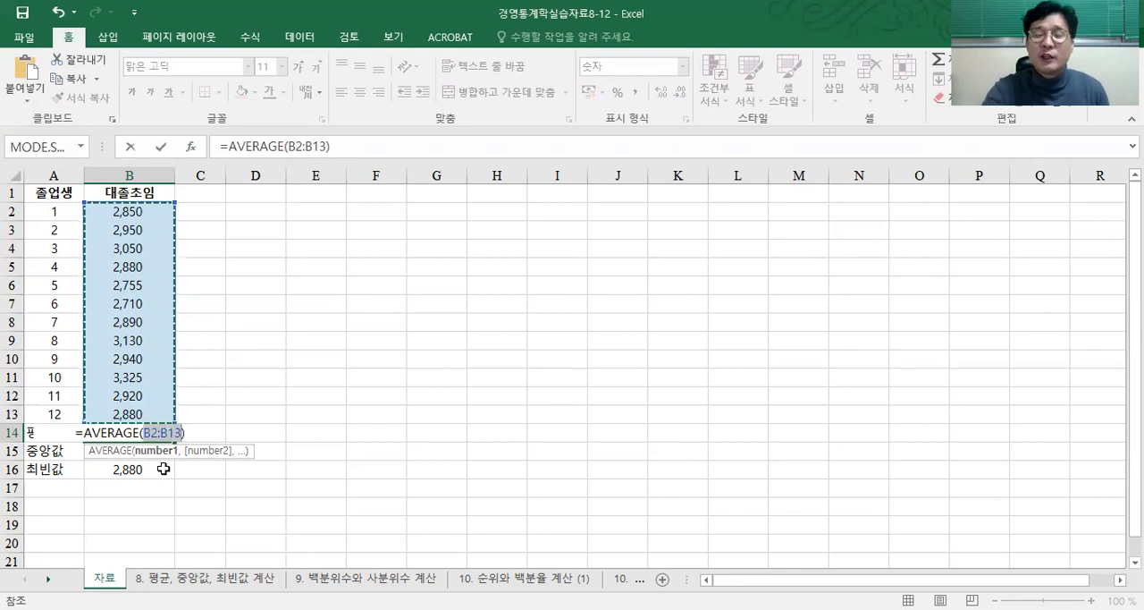
pyautogui.press('Return')
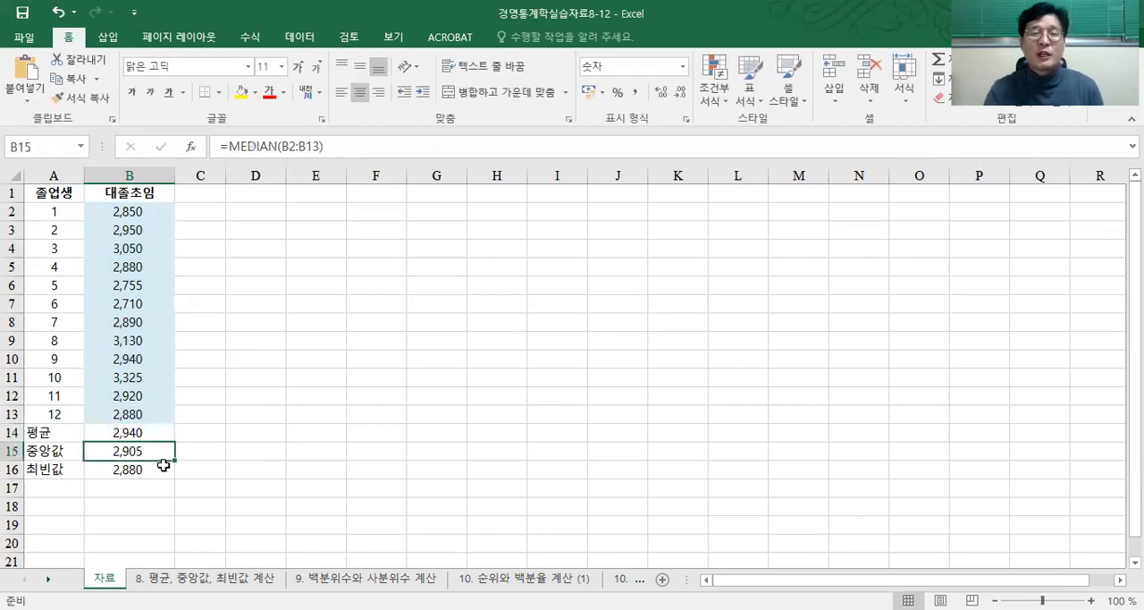